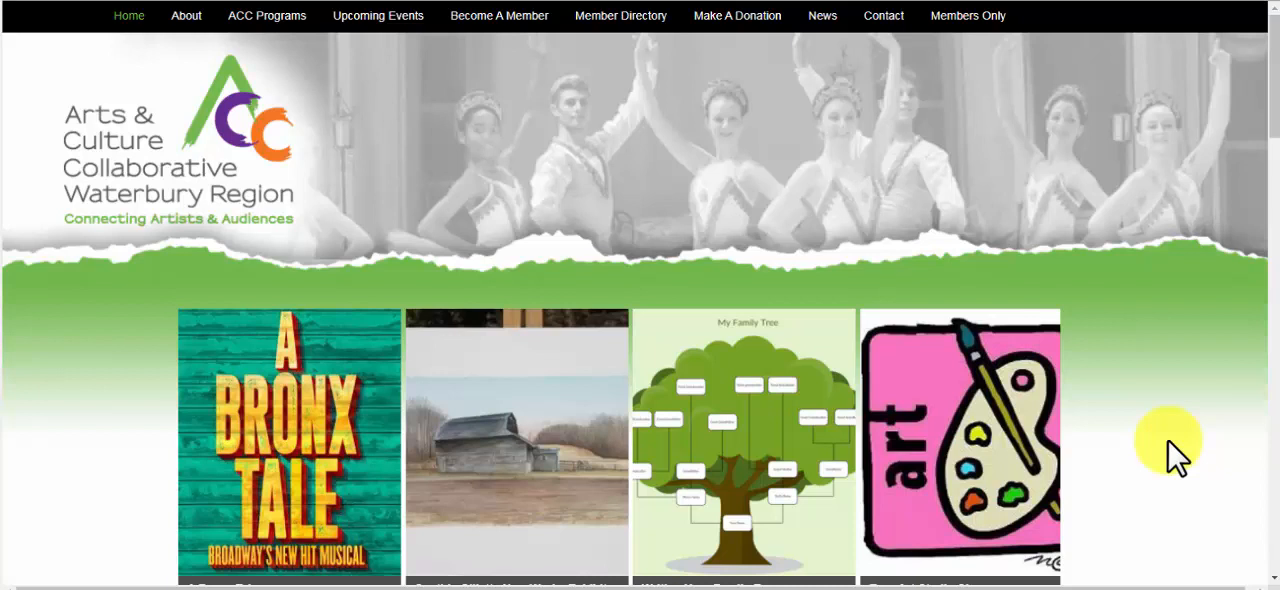
Go to the Members Only area and open the member sign-in page
{"action": "left_click", "coordinate": [978, 18]}
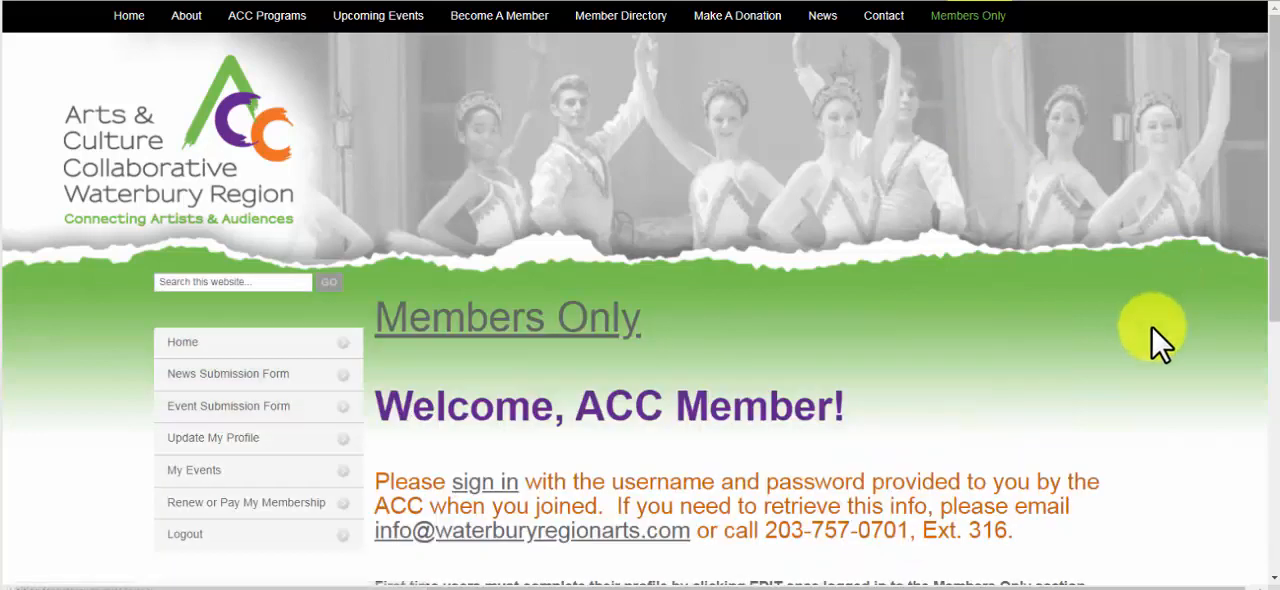
{"action": "scroll", "coordinate": [1160, 325], "scroll_direction": "down", "scroll_amount": 3}
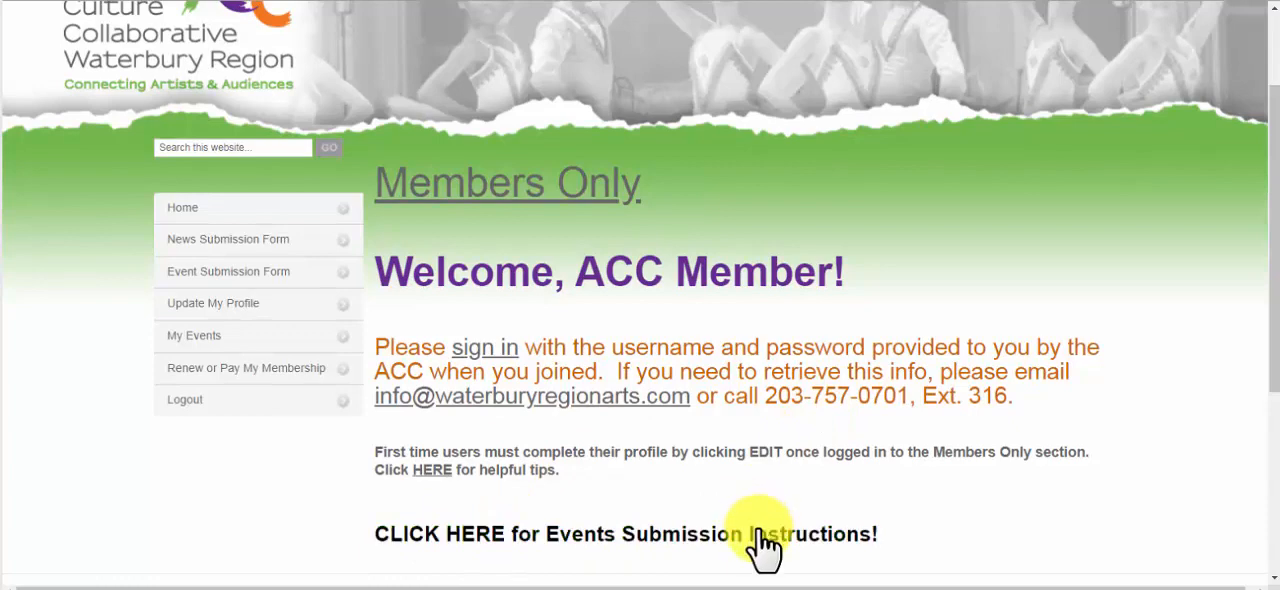
{"action": "scroll", "coordinate": [762, 545], "scroll_direction": "down", "scroll_amount": 2}
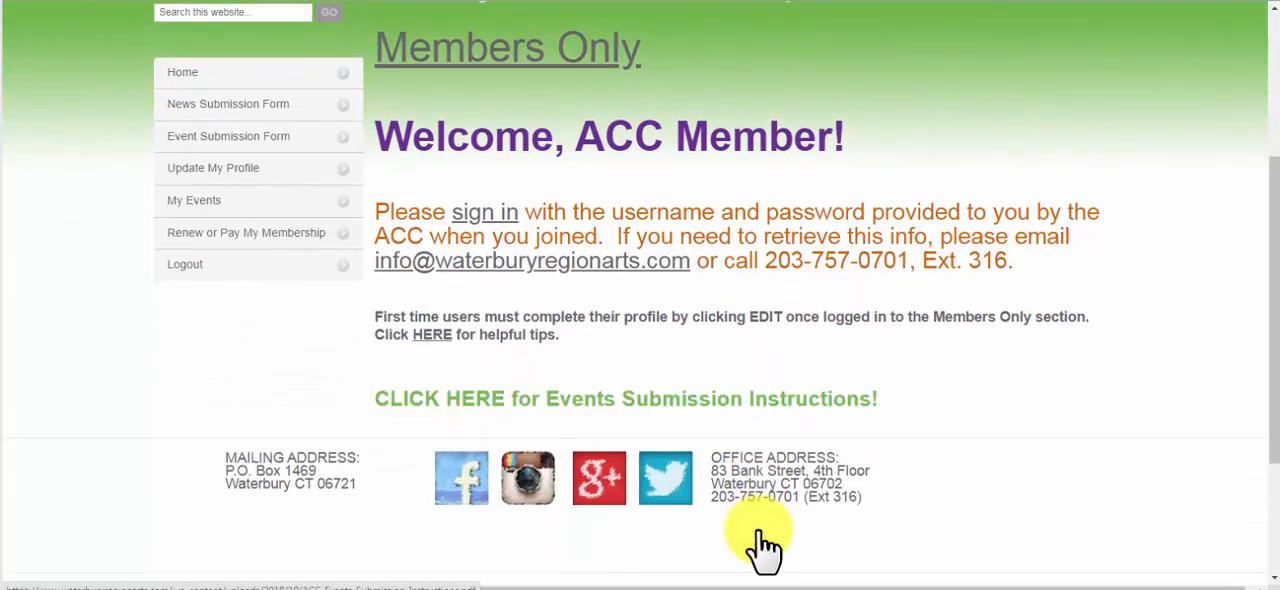
{"action": "scroll", "coordinate": [762, 545], "scroll_direction": "up", "scroll_amount": 3}
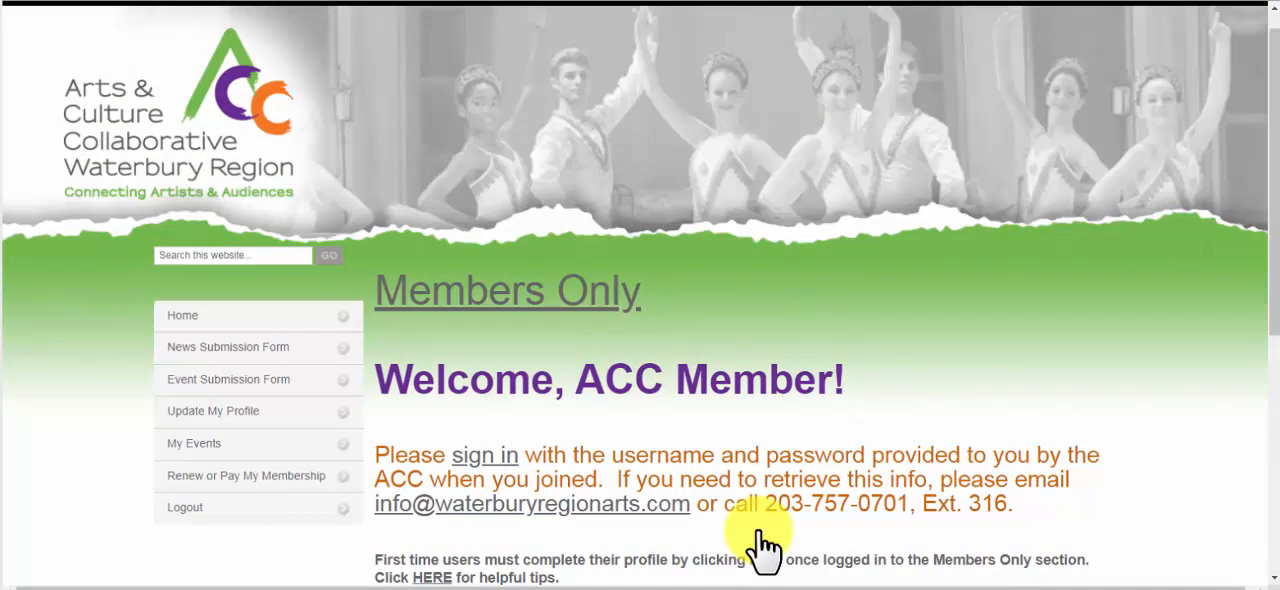
{"action": "left_click", "coordinate": [481, 458]}
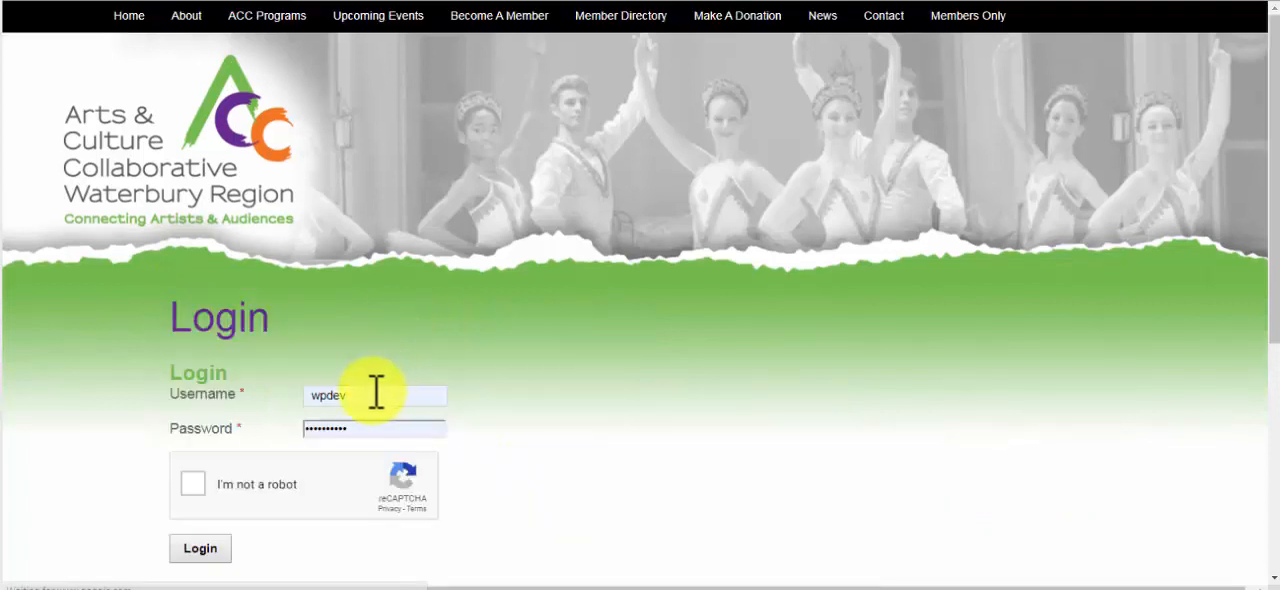
{"action": "double_click", "coordinate": [376, 392]}
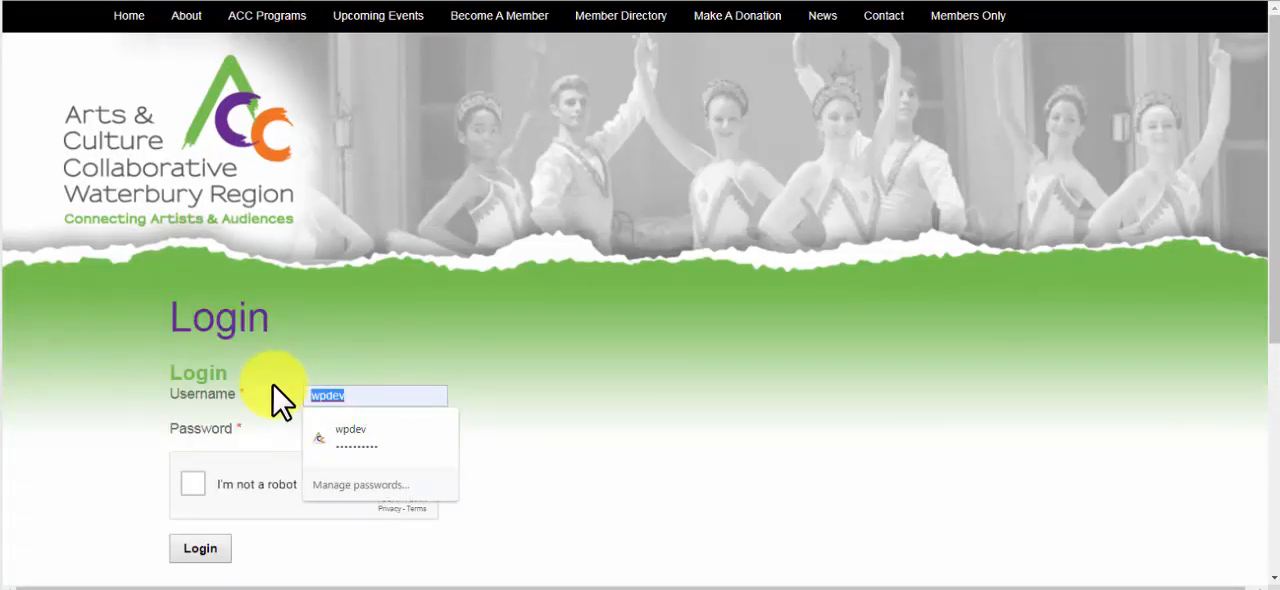
{"action": "type", "text": "accwaterbury"}
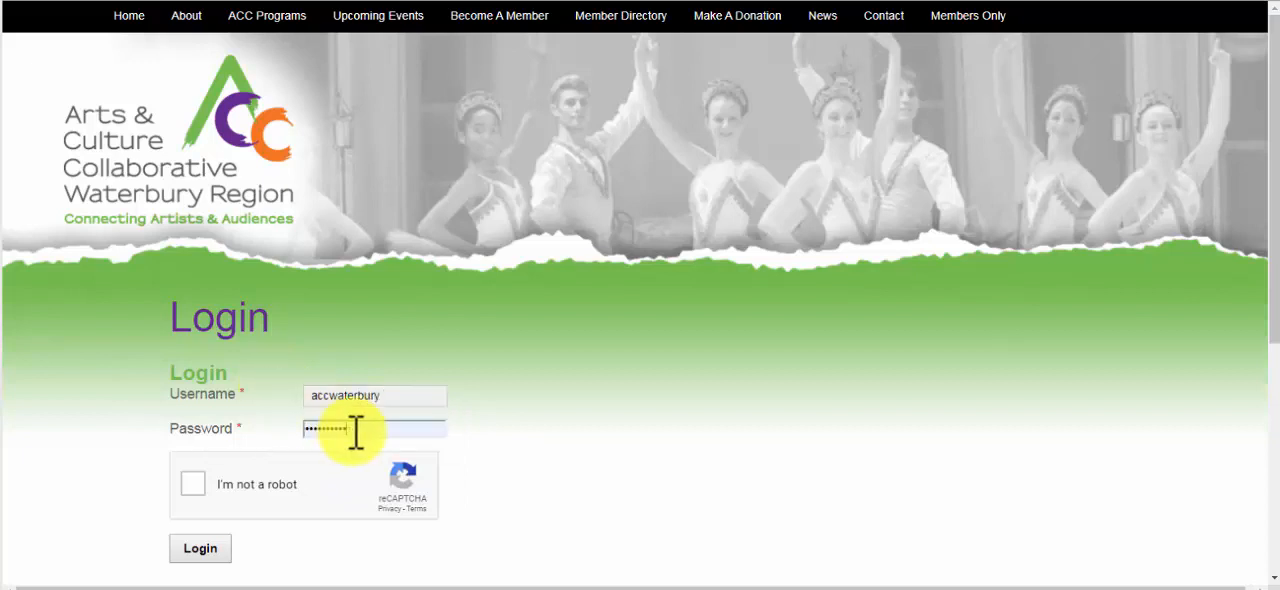
{"action": "left_click_drag", "start_coordinate": [355, 430], "coordinate": [280, 426]}
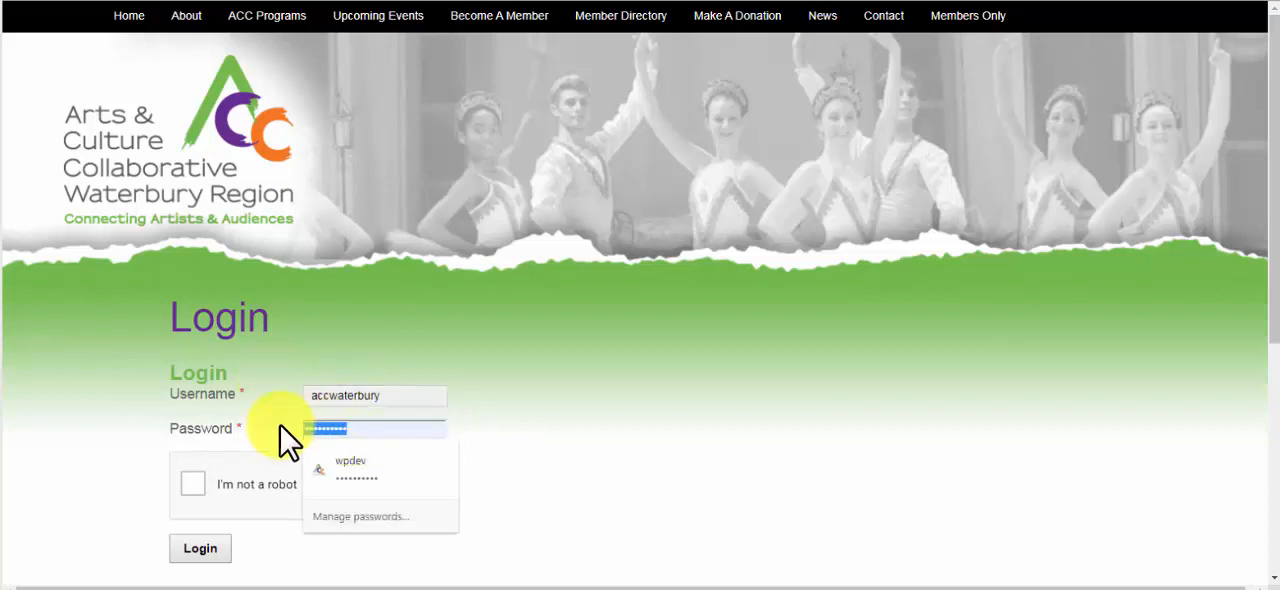
{"action": "type", "text": "••••••••••"}
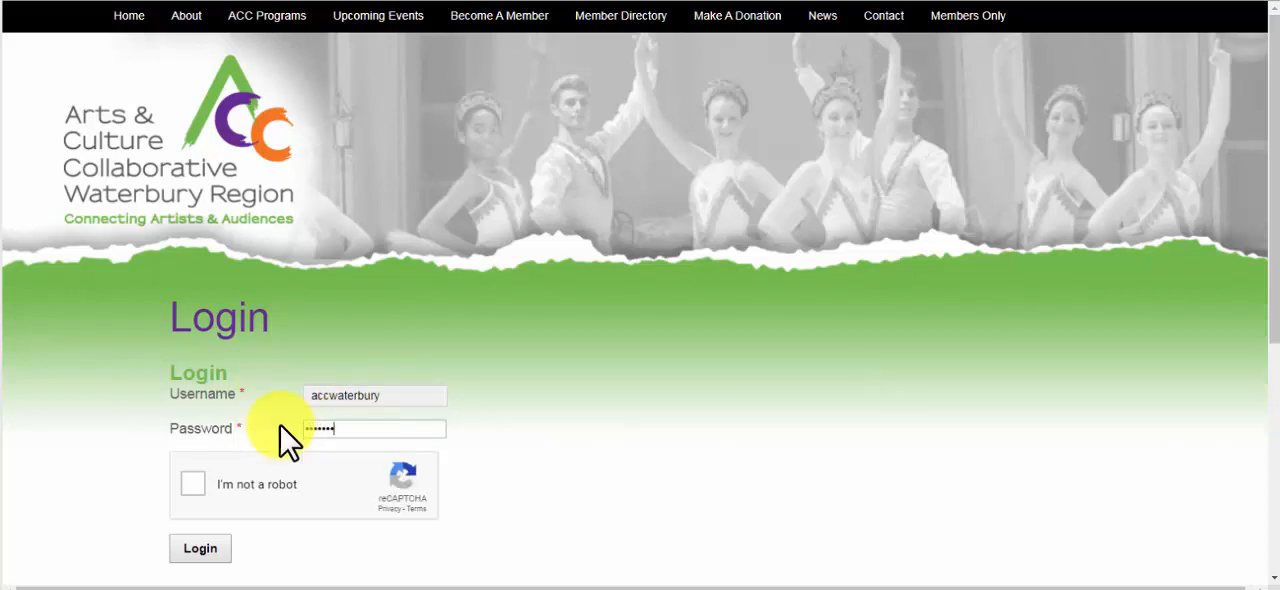
{"action": "left_click", "coordinate": [190, 482]}
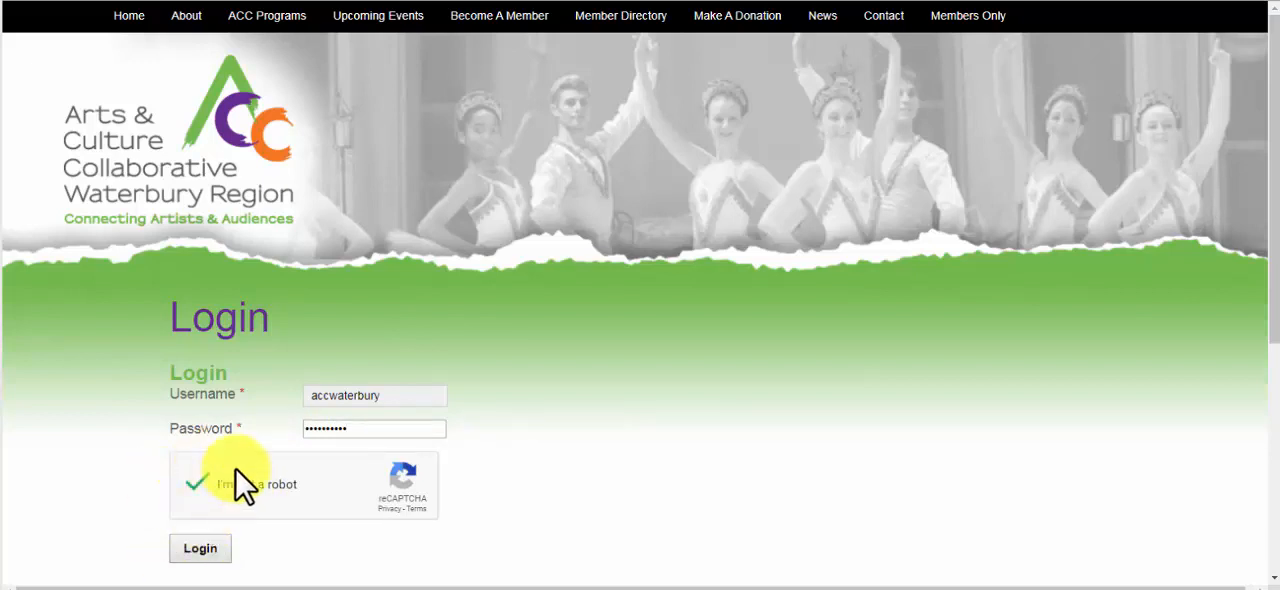
{"action": "left_click", "coordinate": [198, 552]}
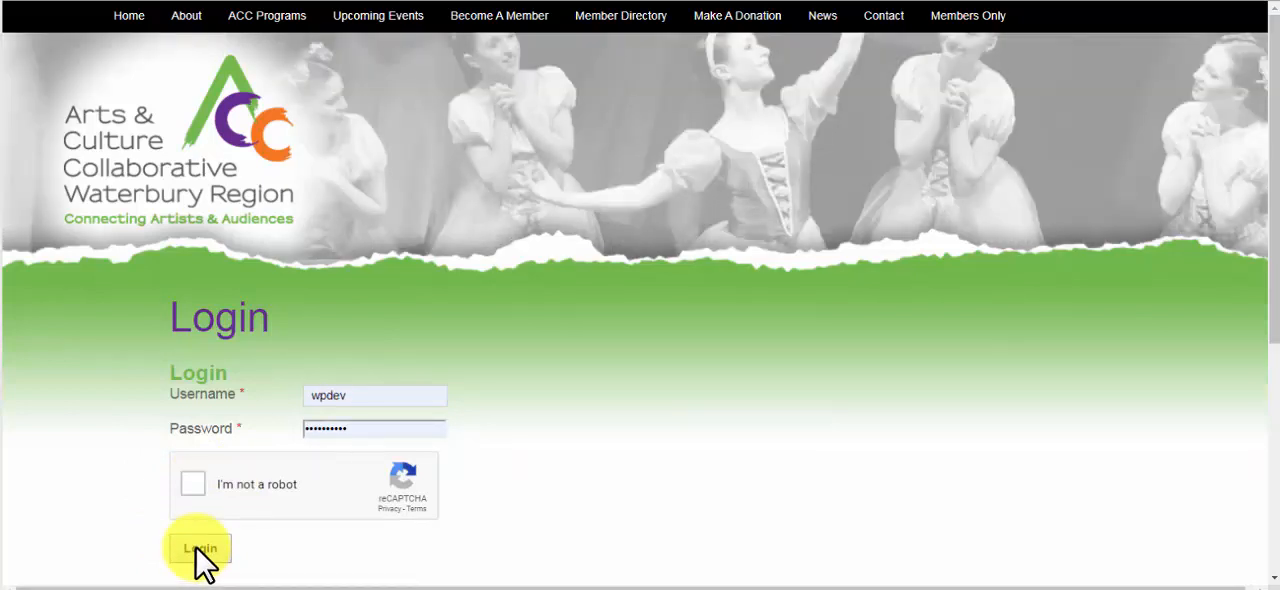
Enter the username accwaterbury and the account password again, complete the reCAPTCHA check and submit the login
{"action": "double_click", "coordinate": [375, 395]}
{"action": "type", "text": "accw"}
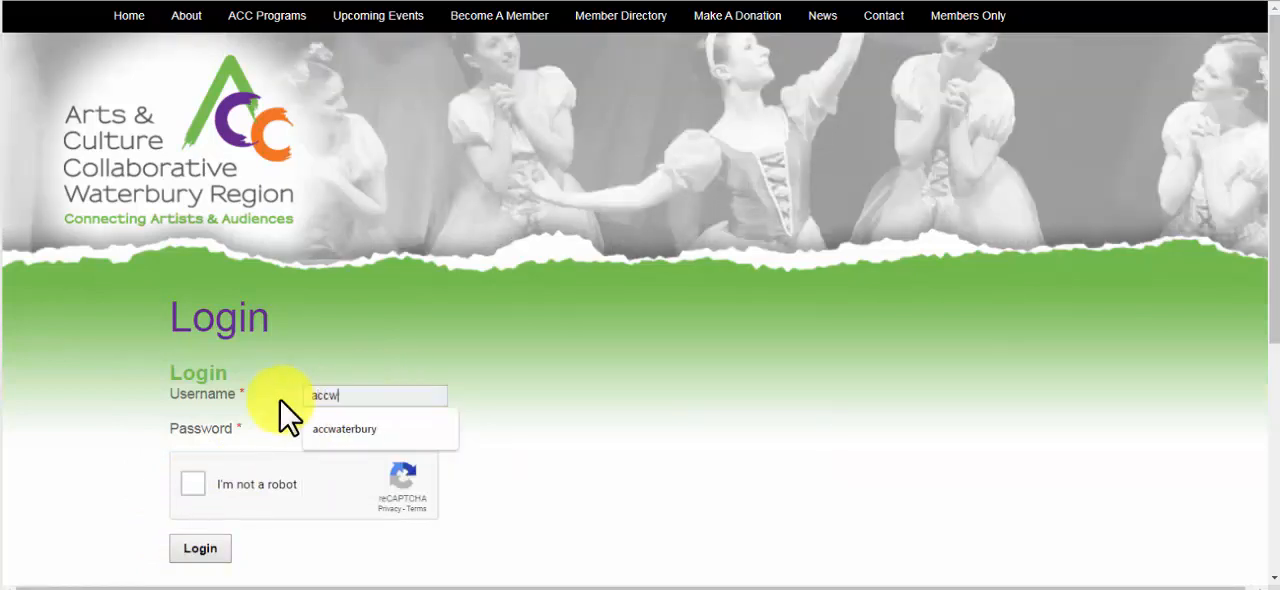
{"action": "type", "text": "aterbury"}
{"action": "left_click", "coordinate": [371, 430]}
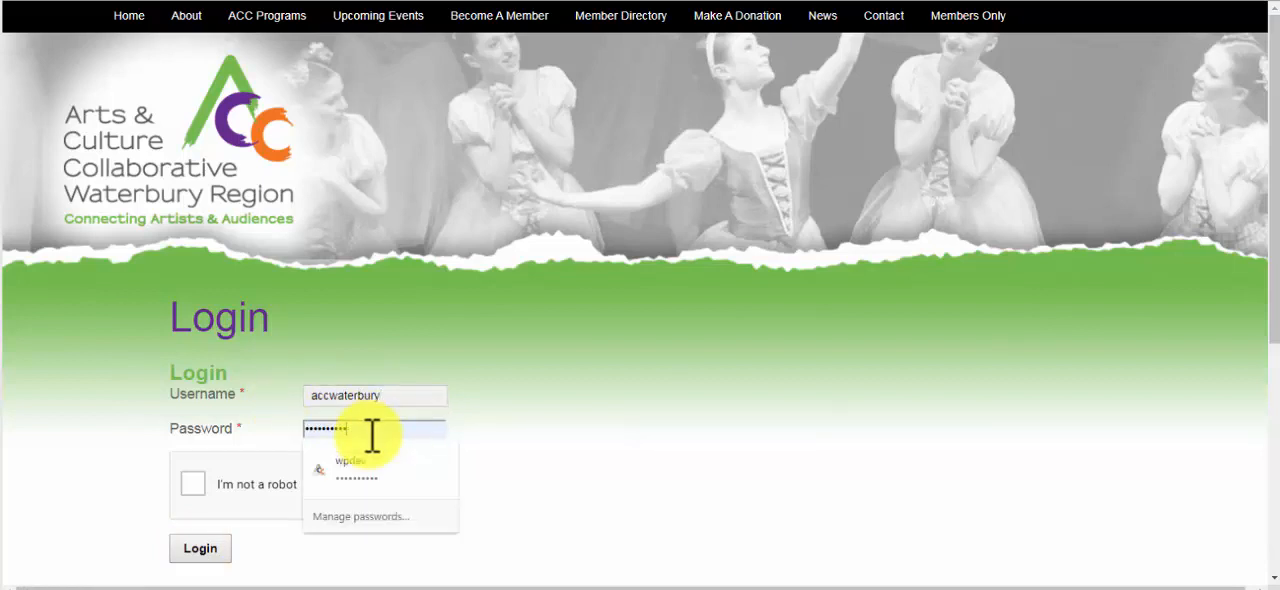
{"action": "left_click_drag", "start_coordinate": [371, 432], "coordinate": [299, 428]}
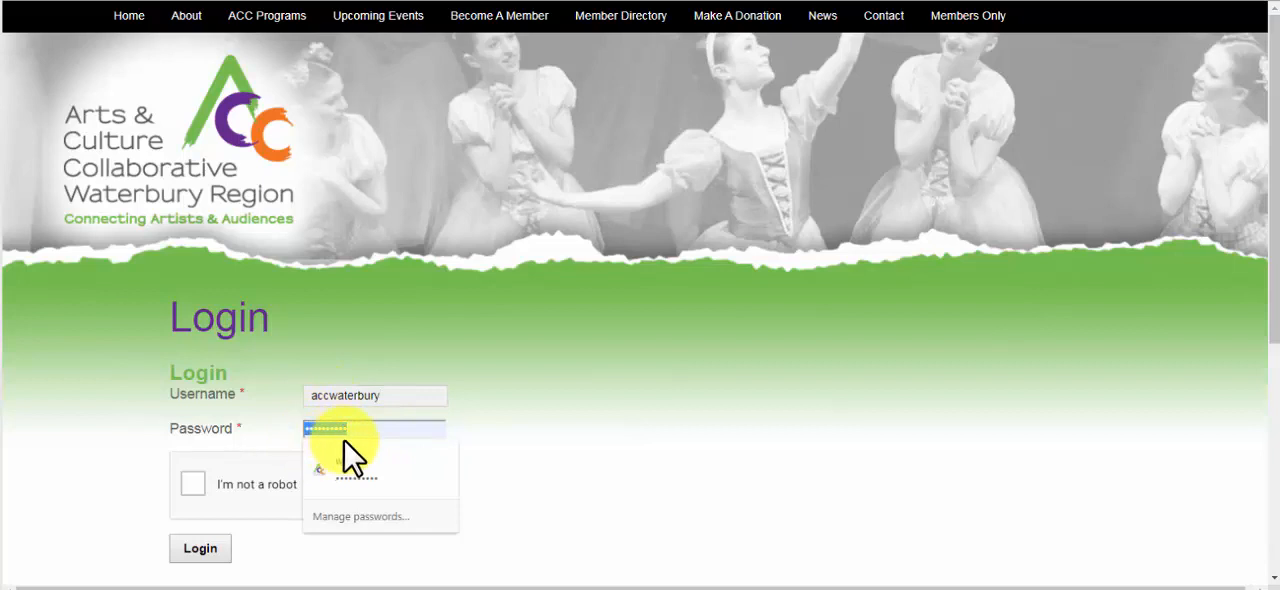
{"action": "type", "text": "••"}
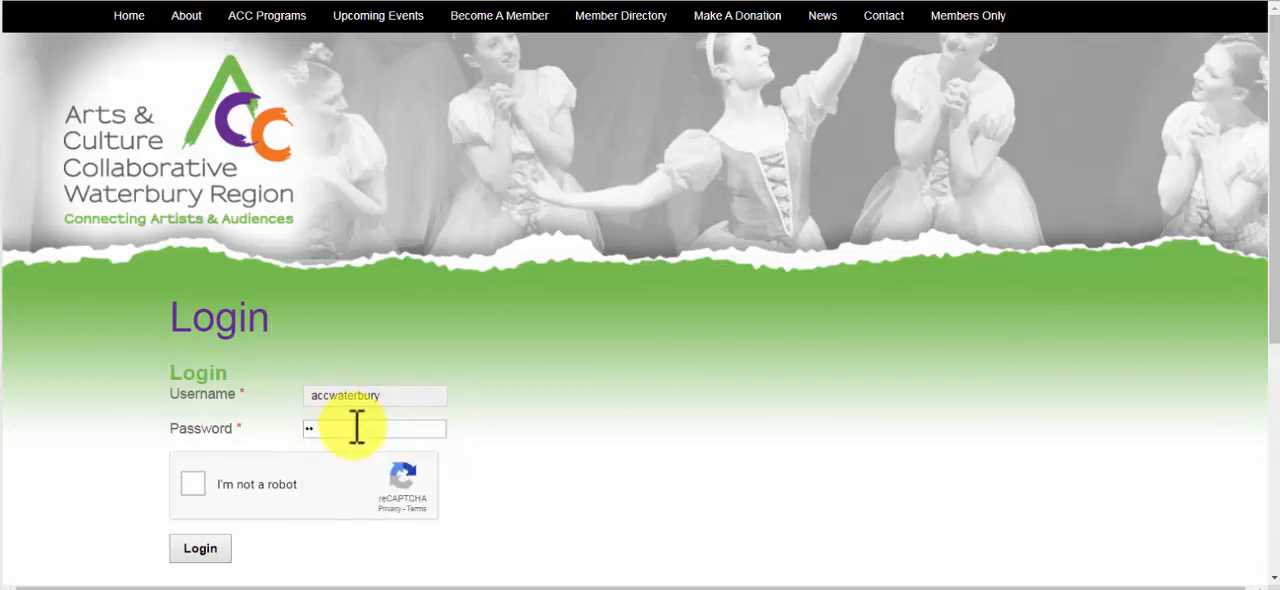
{"action": "type", "text": "••••••••"}
{"action": "left_click", "coordinate": [193, 484]}
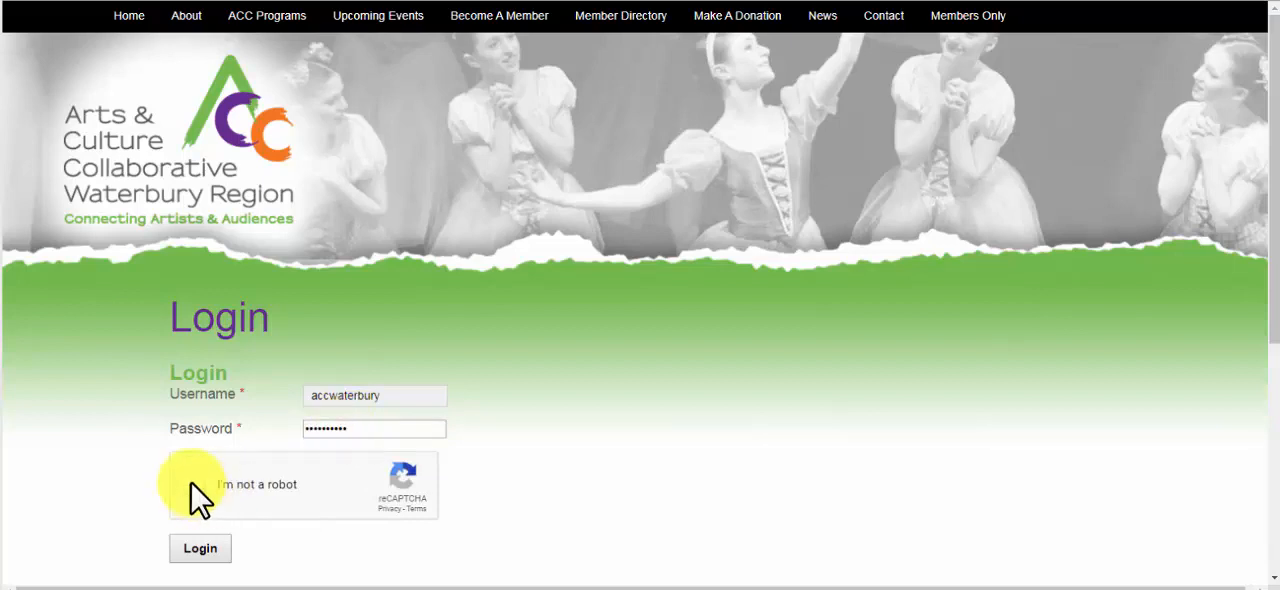
{"action": "left_click", "coordinate": [200, 546]}
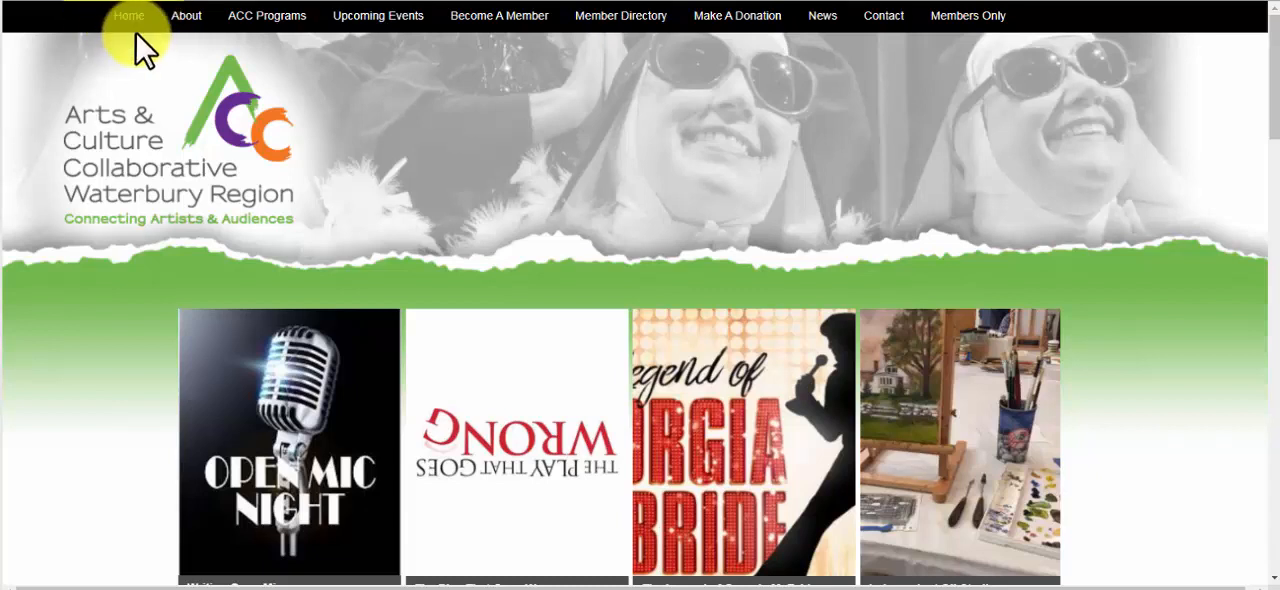
Return to the Members Only area and open the Event Submission Form
{"action": "left_click", "coordinate": [966, 18]}
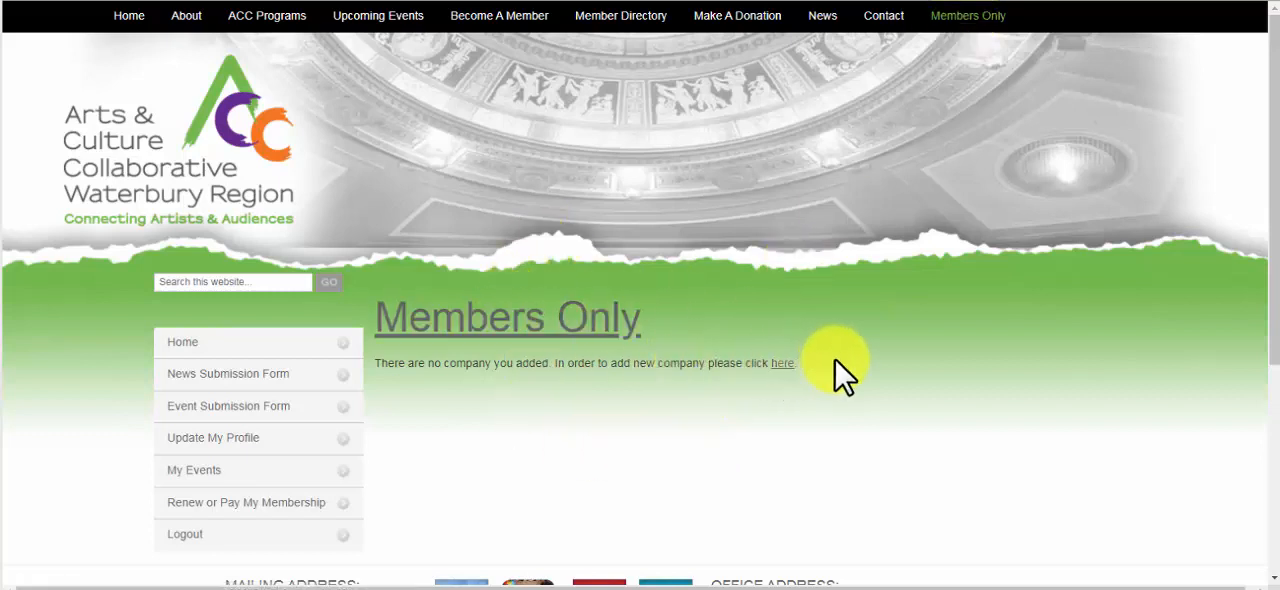
{"action": "scroll", "coordinate": [835, 359], "scroll_direction": "down", "scroll_amount": 1}
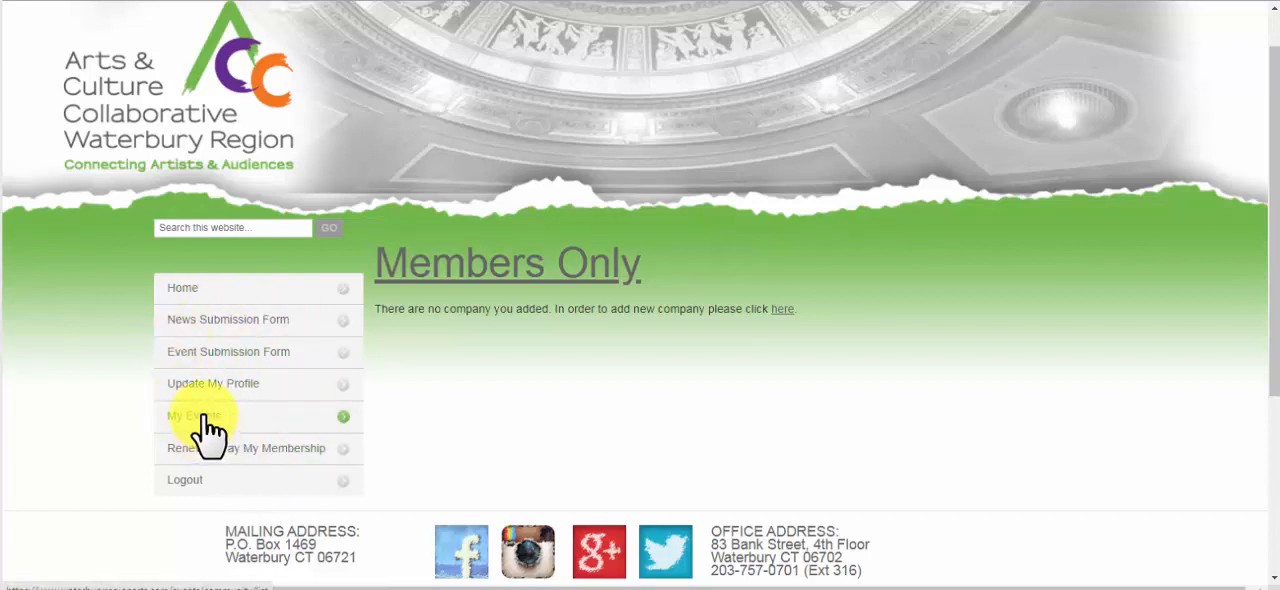
{"action": "left_click", "coordinate": [206, 354]}
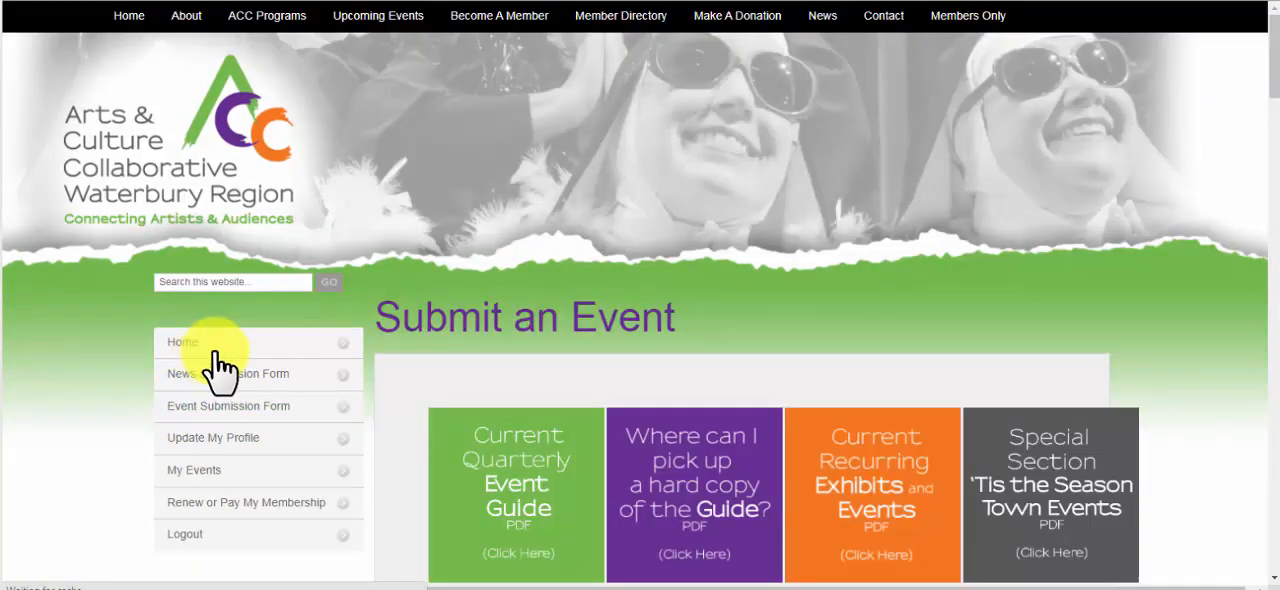
Enter "Cats Off Broadway" as the title of the new event
{"action": "scroll", "coordinate": [676, 420], "scroll_direction": "down", "scroll_amount": 2}
{"action": "scroll", "coordinate": [680, 432], "scroll_direction": "down", "scroll_amount": 1}
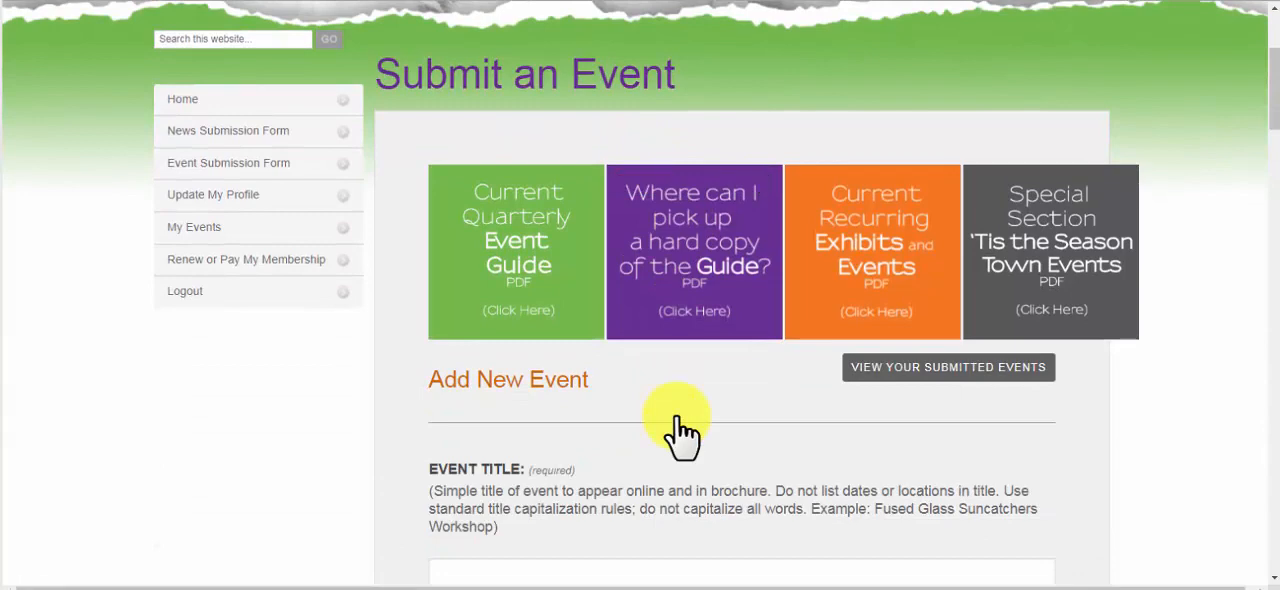
{"action": "scroll", "coordinate": [680, 432], "scroll_direction": "down", "scroll_amount": 2}
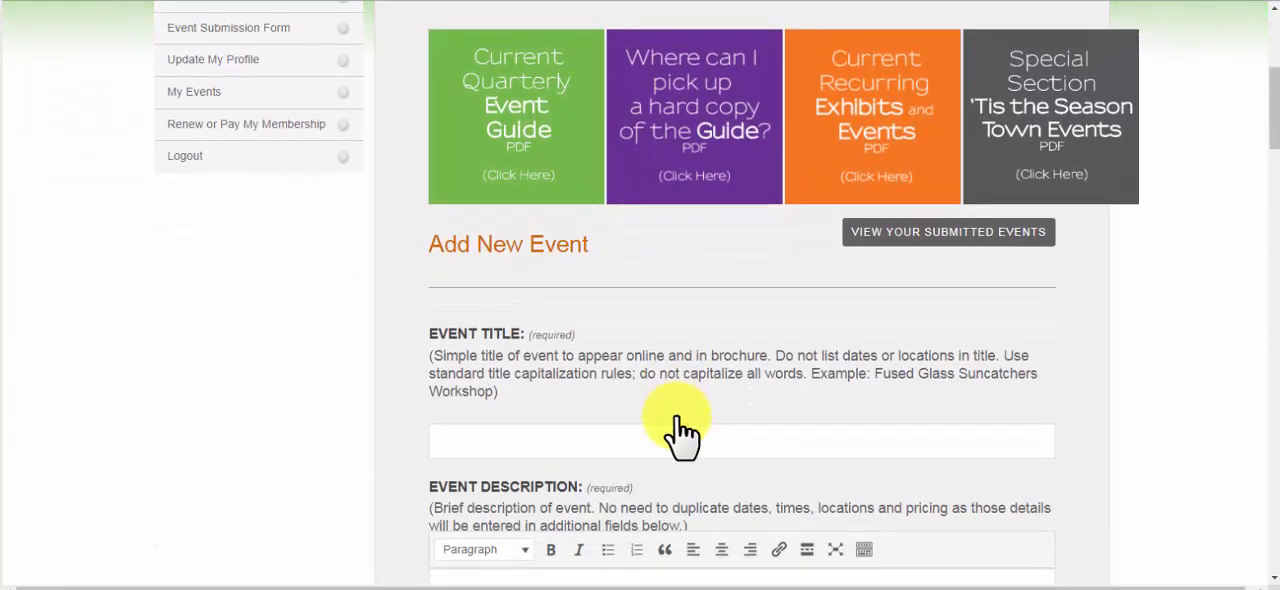
{"action": "scroll", "coordinate": [680, 432], "scroll_direction": "down", "scroll_amount": 2}
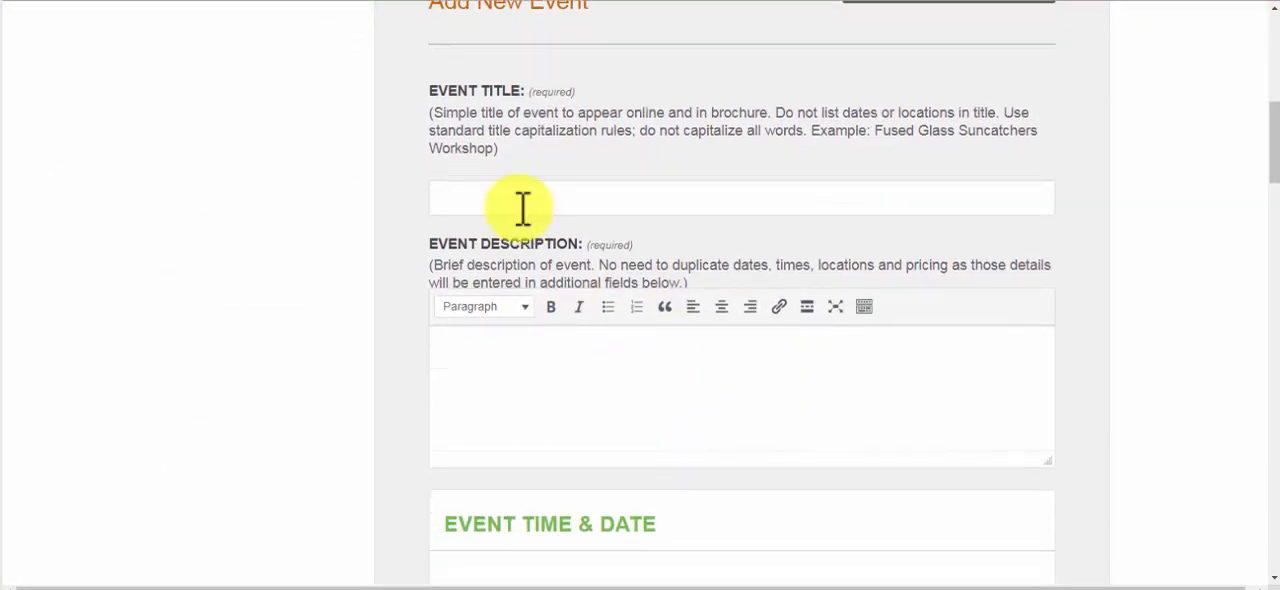
{"action": "left_click", "coordinate": [497, 200]}
{"action": "type", "text": "Cat"}
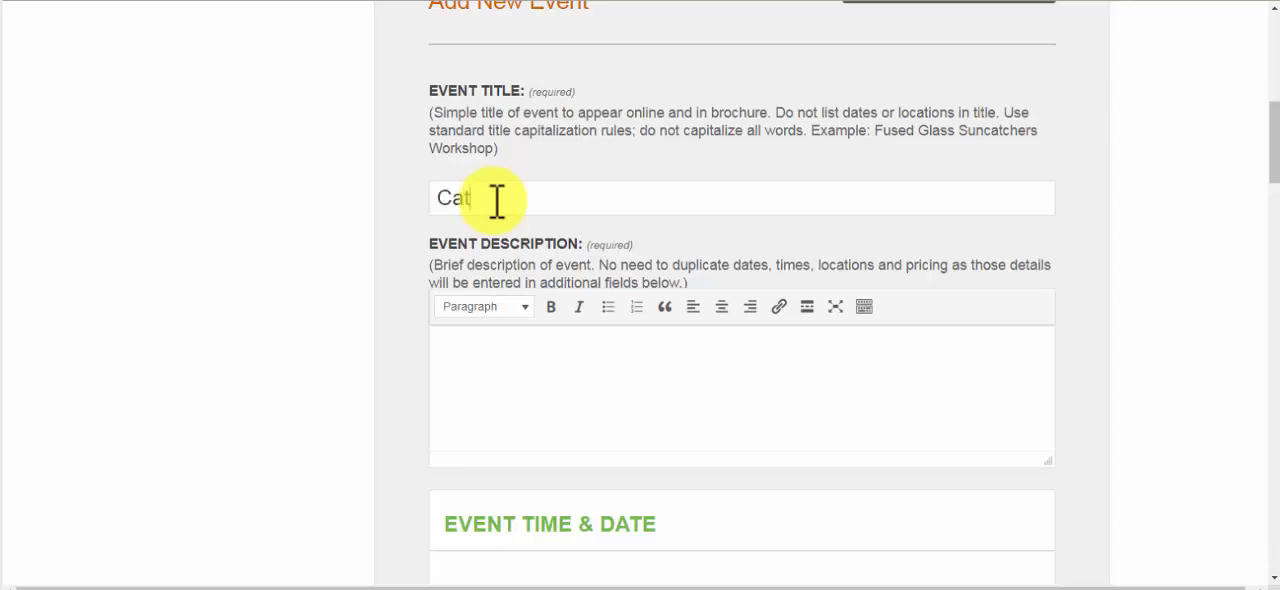
{"action": "type", "text": "s Off BRoadway"}
{"action": "left_click", "coordinate": [543, 199]}
{"action": "key", "text": "BackSpace"}
{"action": "type", "text": "r"}
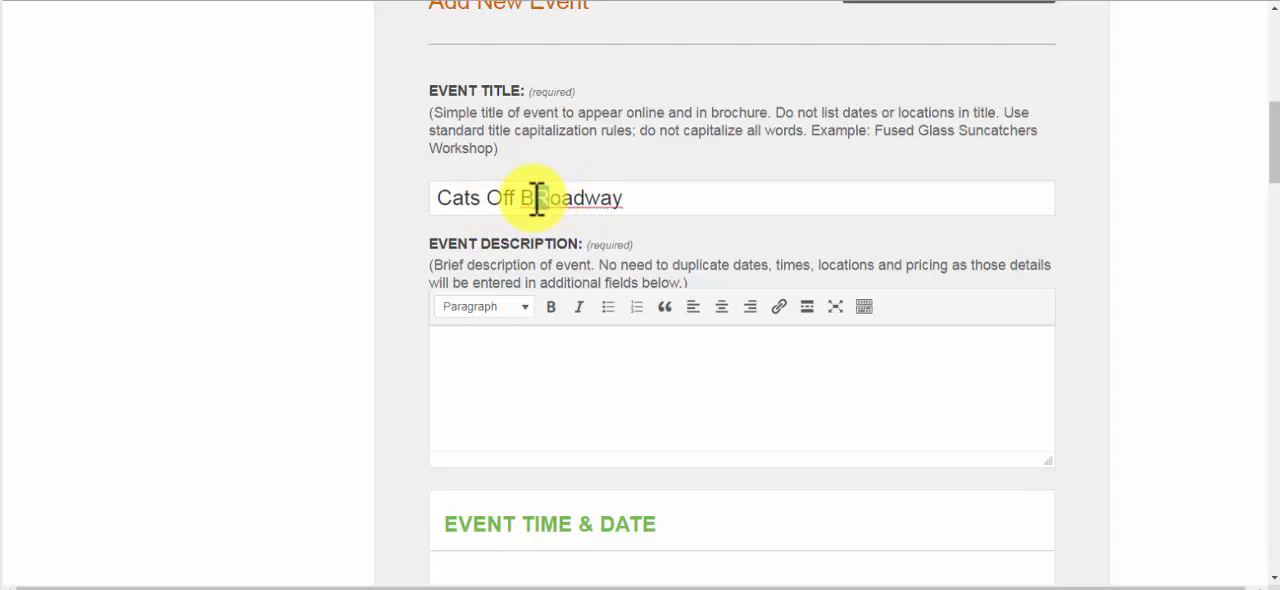
Fill the event description with four lines of placeholder text: "fibjwrtkn", "p[ryo", "ok" and "pk'"
{"action": "left_click", "coordinate": [469, 340]}
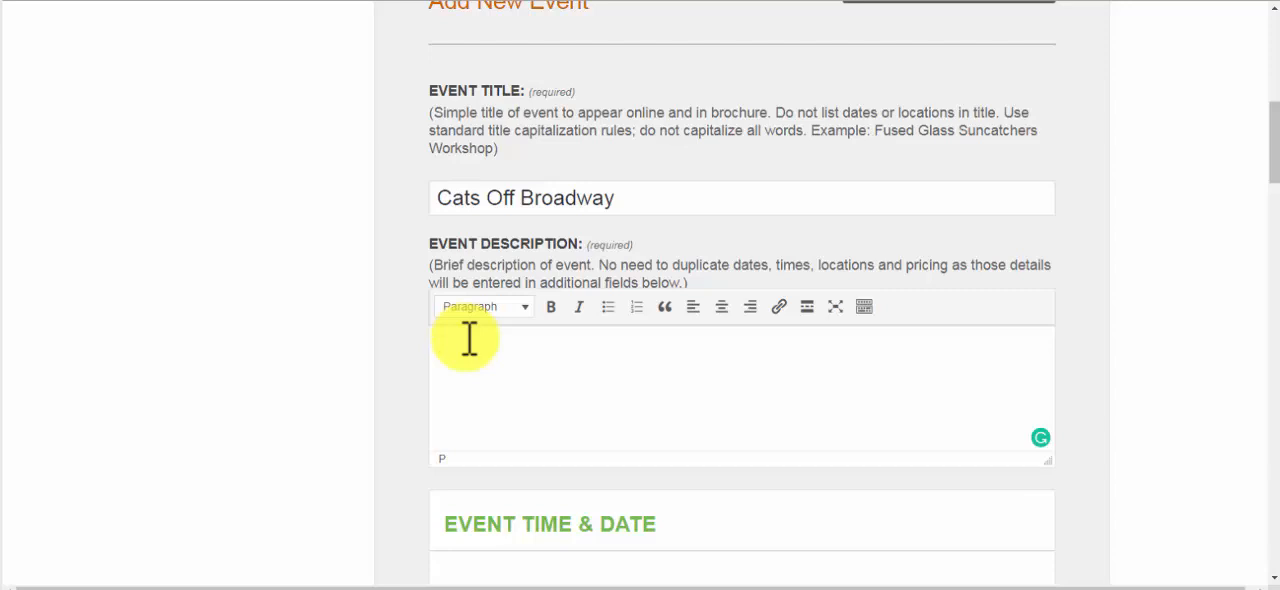
{"action": "left_click", "coordinate": [526, 357]}
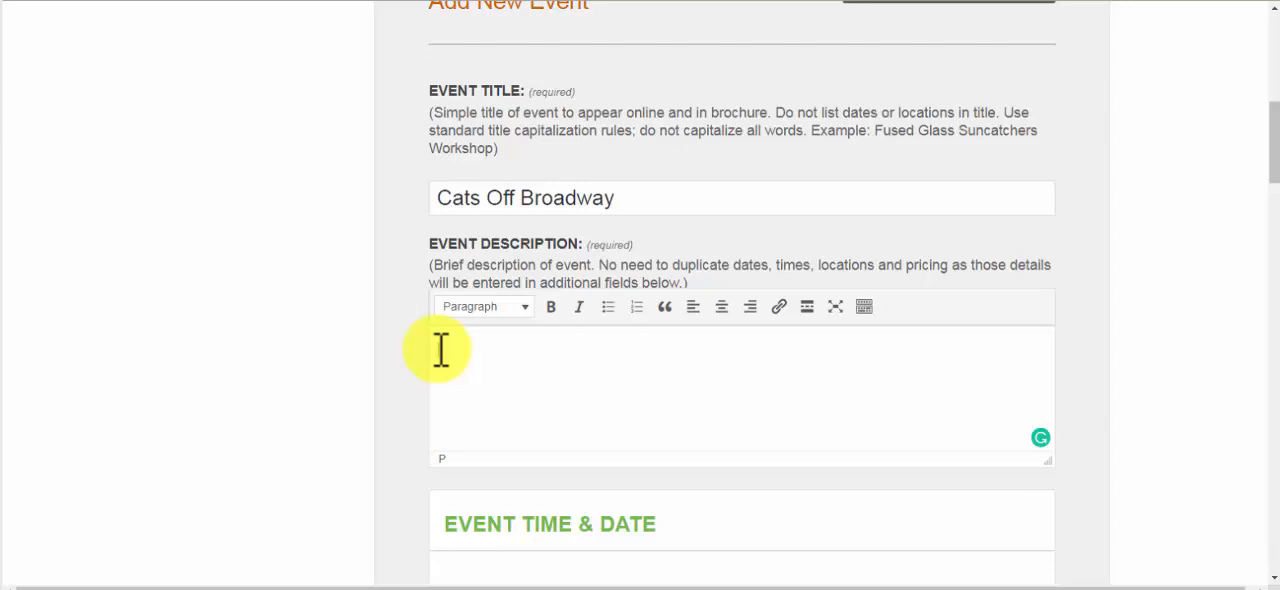
{"action": "scroll", "coordinate": [441, 349], "scroll_direction": "down", "scroll_amount": 2}
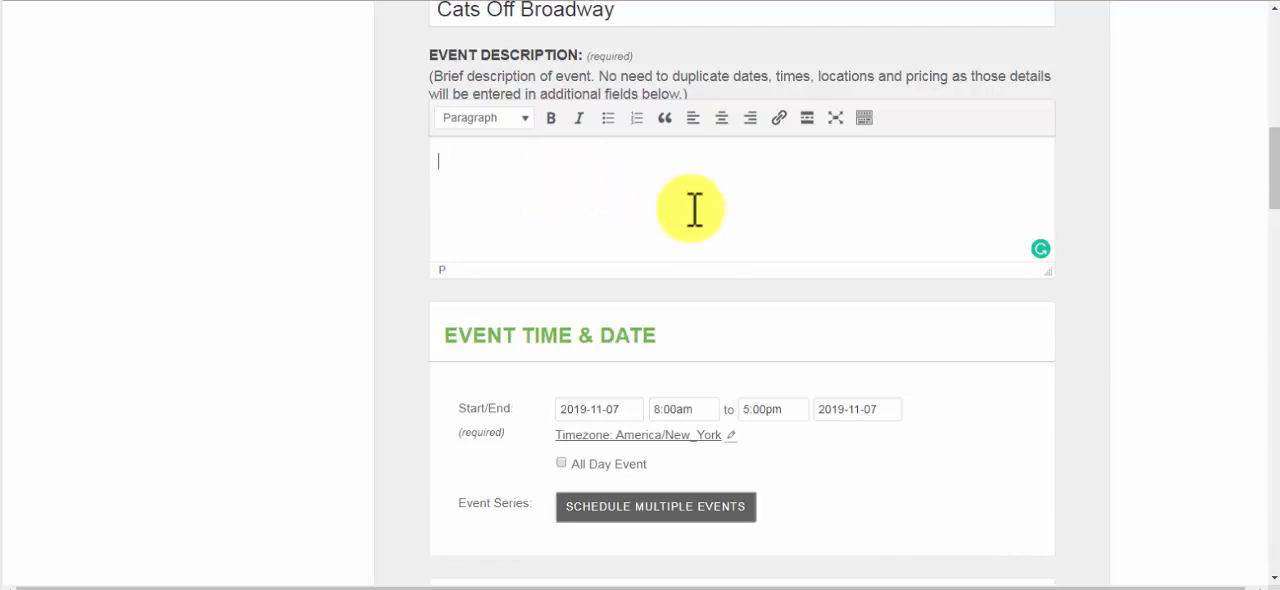
{"action": "scroll", "coordinate": [693, 209], "scroll_direction": "down", "scroll_amount": 2}
{"action": "scroll", "coordinate": [774, 208], "scroll_direction": "up", "scroll_amount": 3}
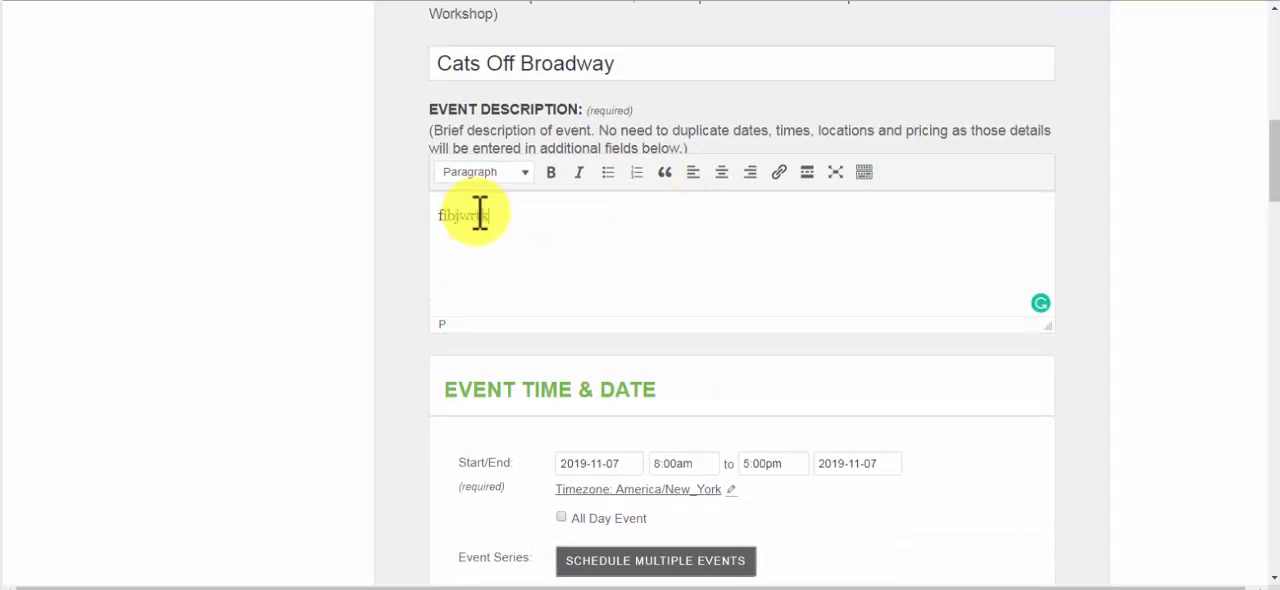
{"action": "key", "text": "Return"}
{"action": "type", "text": "pk"}
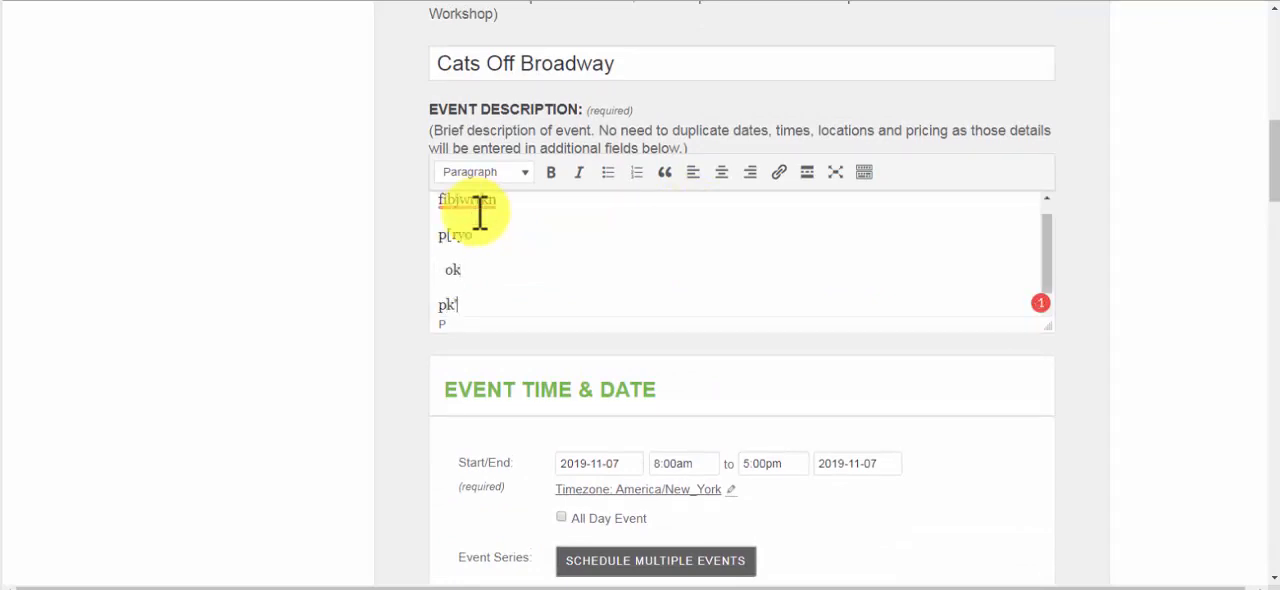
{"action": "scroll", "coordinate": [634, 329], "scroll_direction": "down", "scroll_amount": 3}
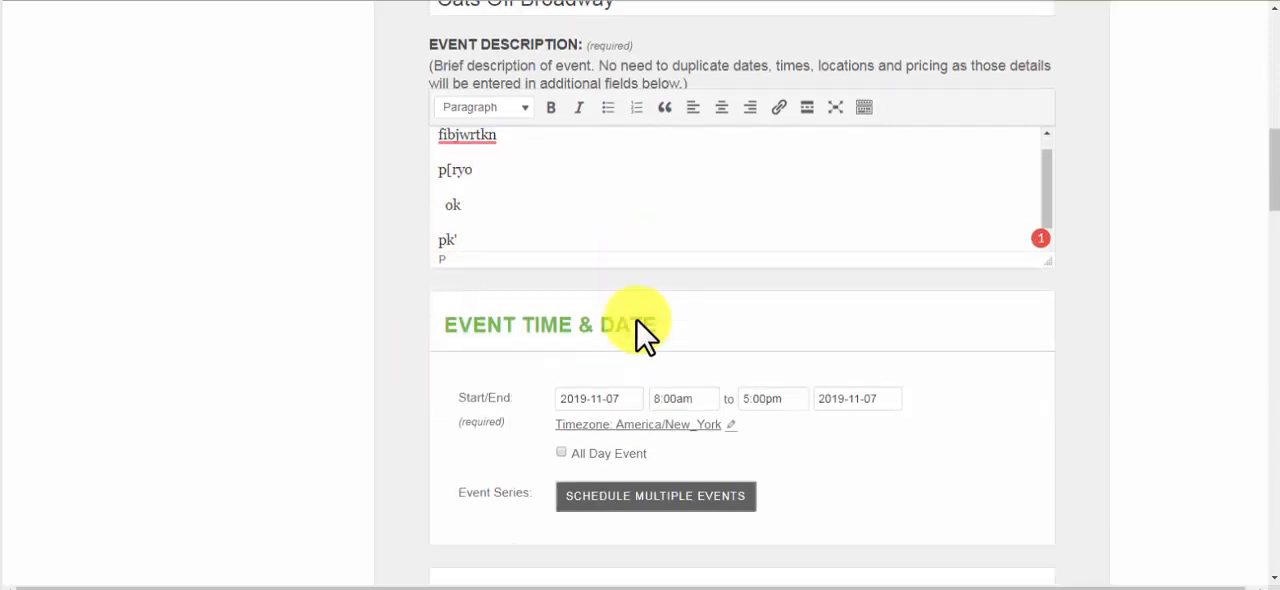
{"action": "scroll", "coordinate": [637, 320], "scroll_direction": "up", "scroll_amount": 3}
{"action": "left_click", "coordinate": [447, 339]}
Set the event's start date to December 5, 2019
{"action": "scroll", "coordinate": [566, 440], "scroll_direction": "down", "scroll_amount": 3}
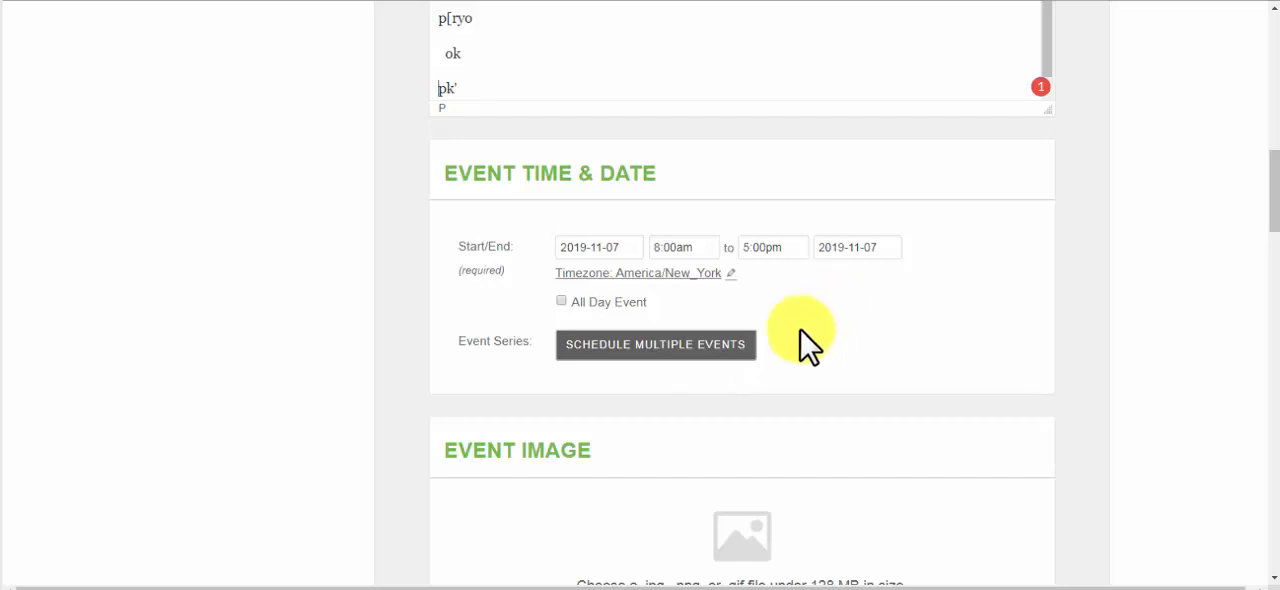
{"action": "scroll", "coordinate": [815, 318], "scroll_direction": "down", "scroll_amount": 1}
{"action": "scroll", "coordinate": [815, 318], "scroll_direction": "down", "scroll_amount": 2}
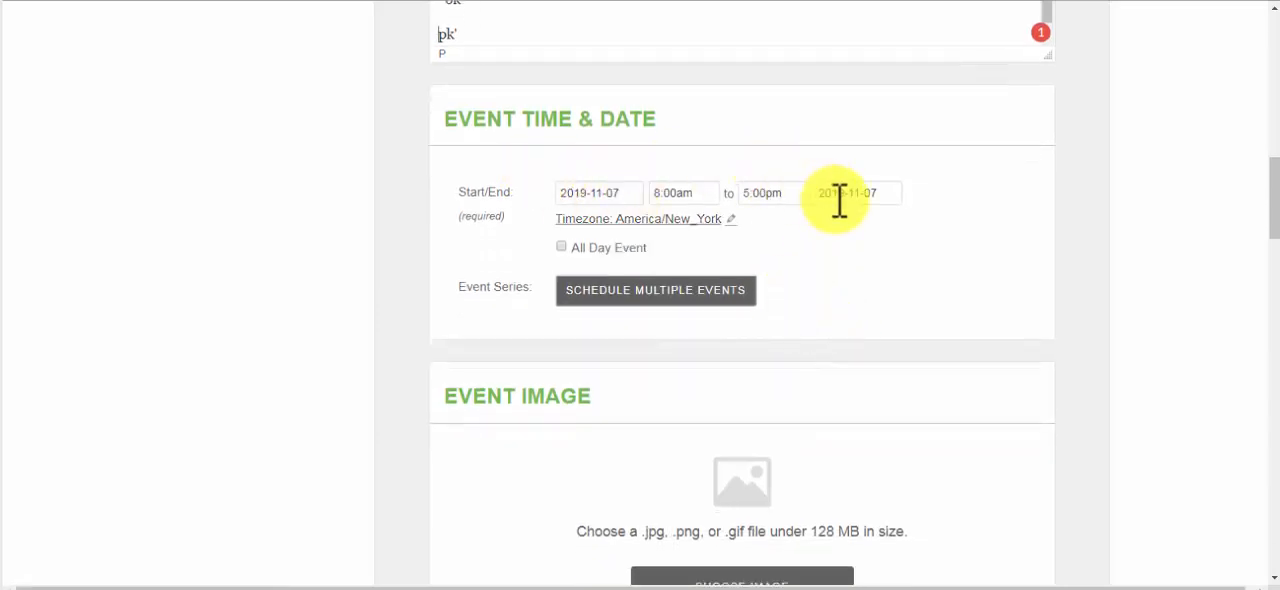
{"action": "left_click", "coordinate": [623, 192]}
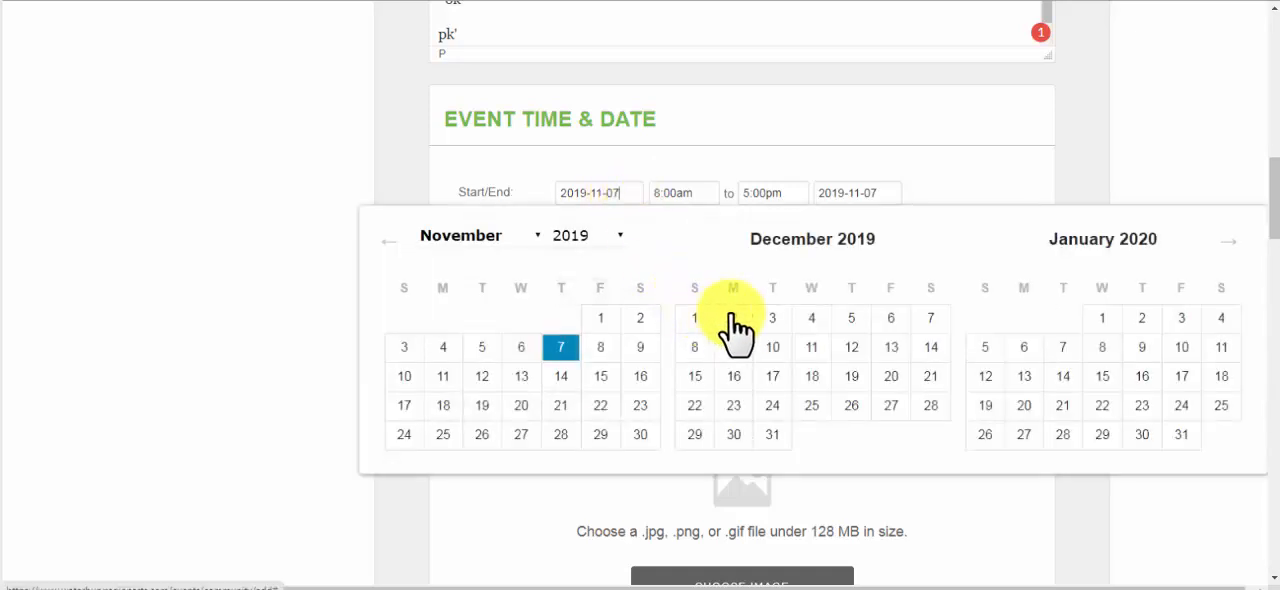
{"action": "left_click", "coordinate": [851, 318]}
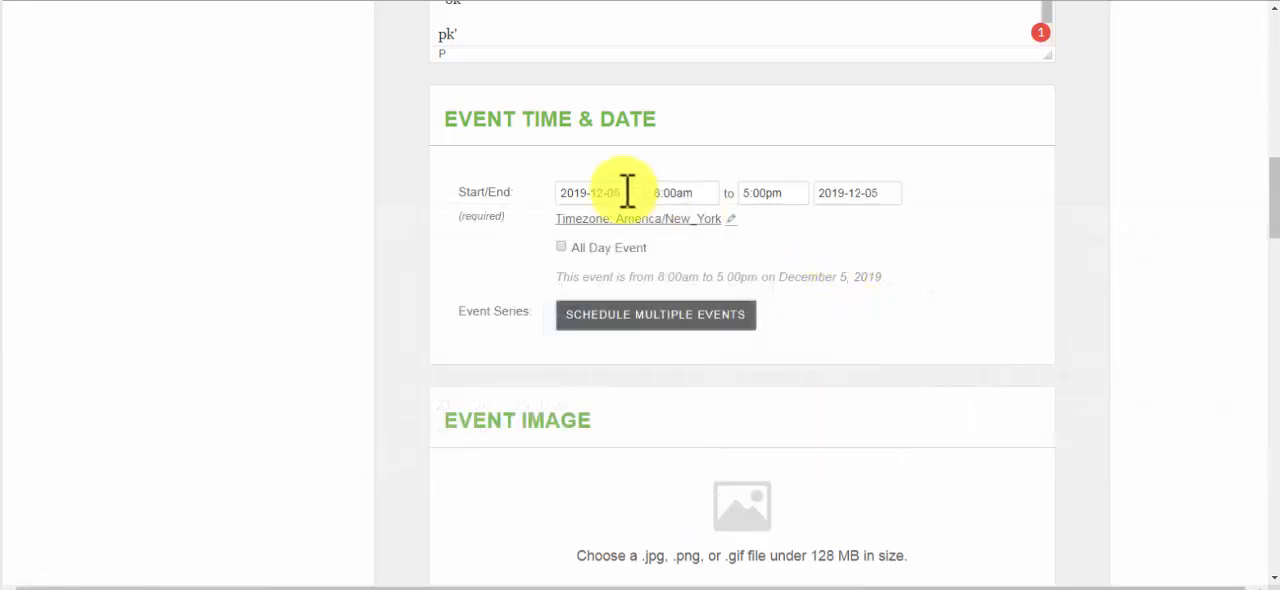
{"action": "left_click", "coordinate": [598, 196]}
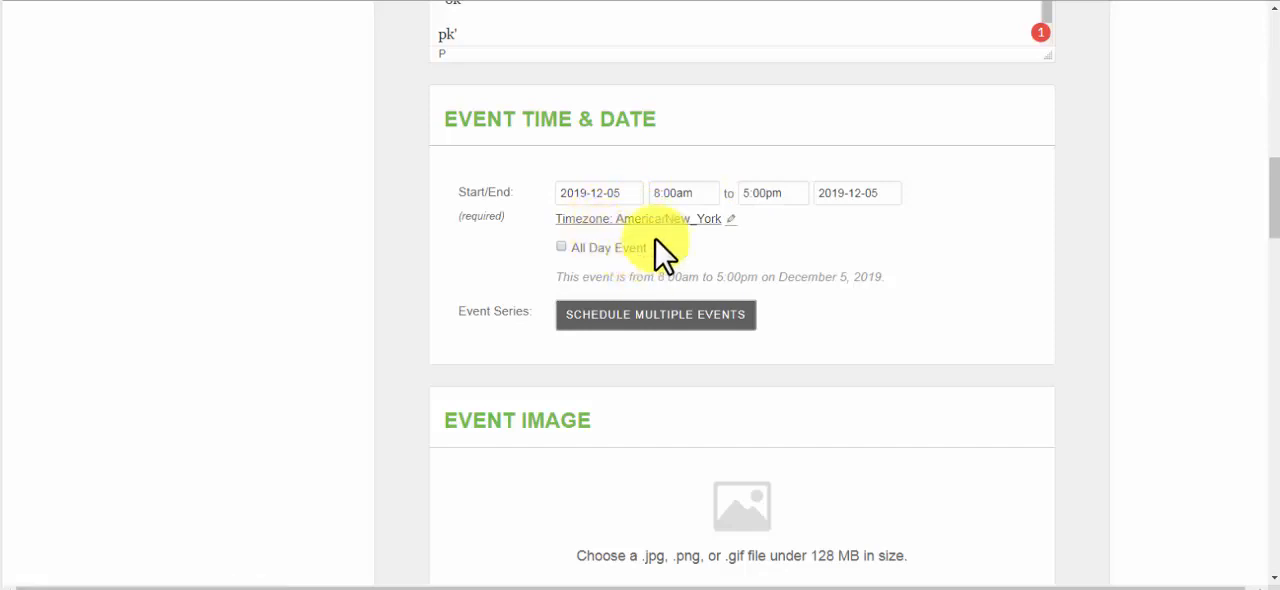
Set the event's start time to 7:30pm in the Event Time & Date section
{"action": "scroll", "coordinate": [631, 251], "scroll_direction": "down", "scroll_amount": 1}
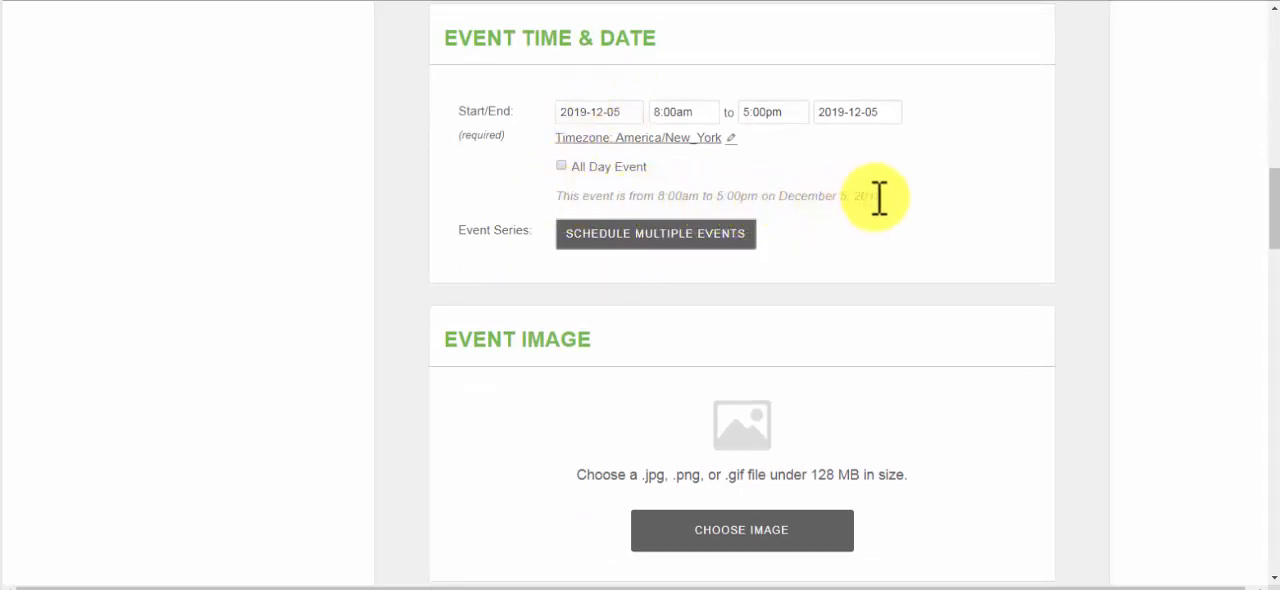
{"action": "left_click_drag", "start_coordinate": [612, 196], "coordinate": [551, 206]}
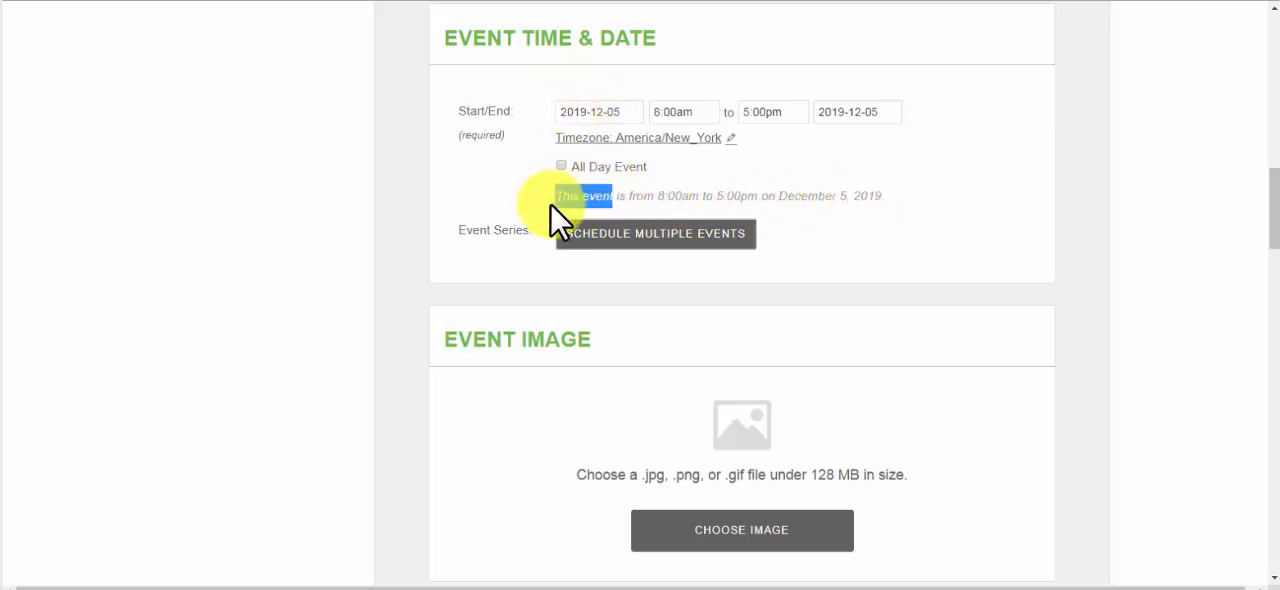
{"action": "left_click", "coordinate": [680, 108]}
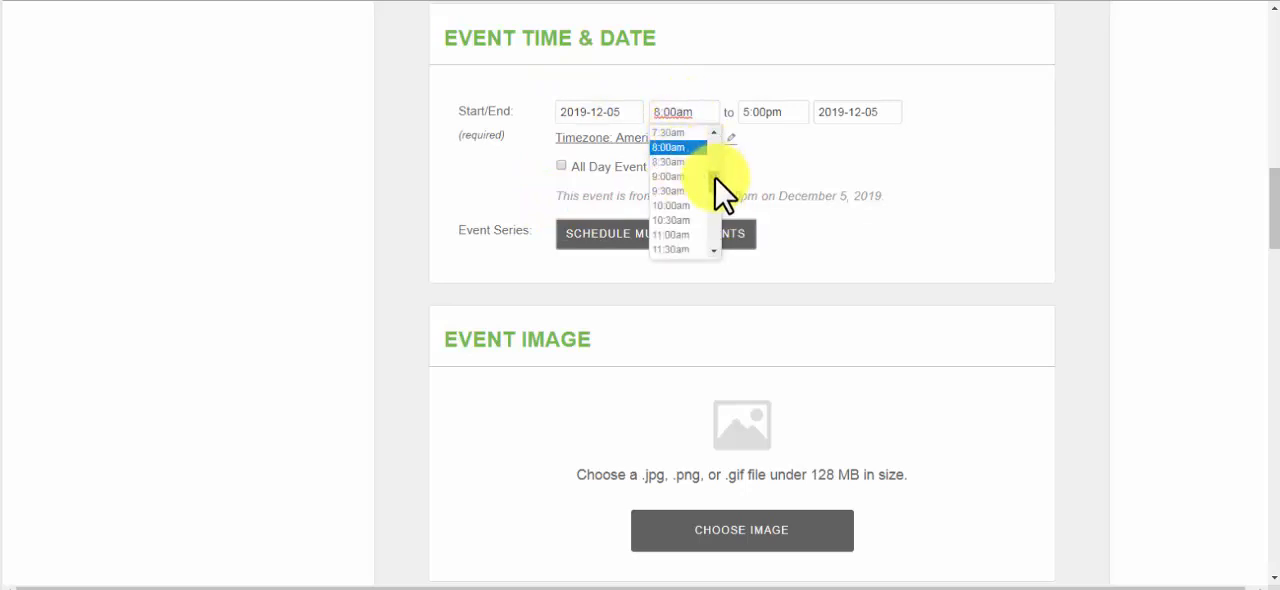
{"action": "left_click_drag", "start_coordinate": [715, 178], "coordinate": [714, 218]}
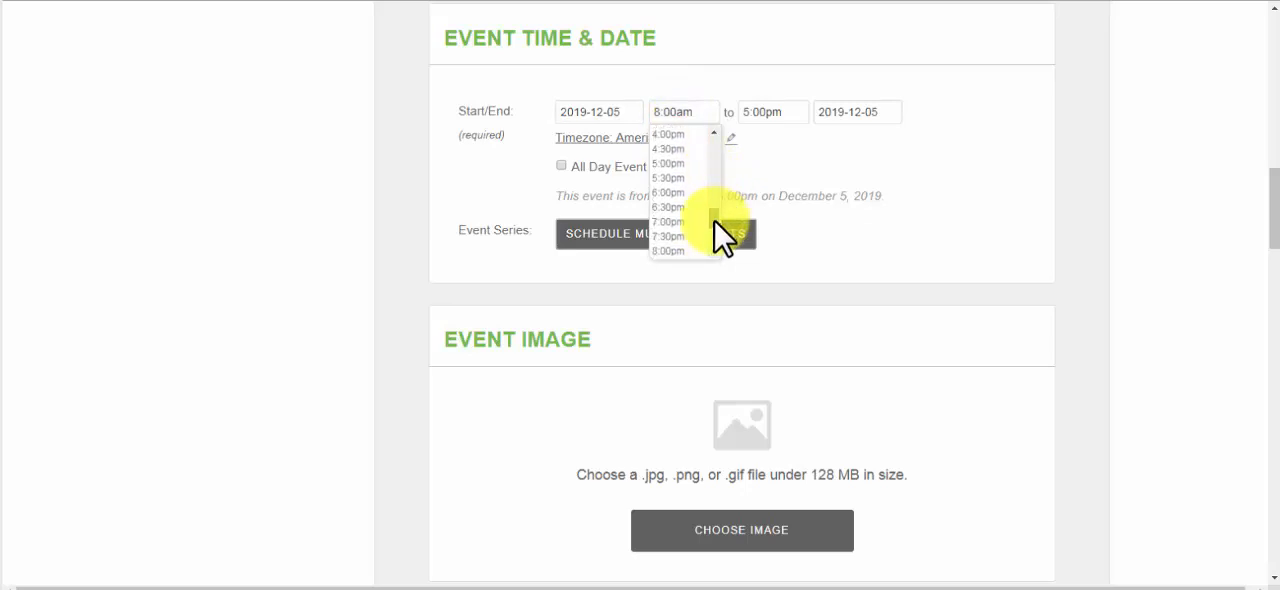
{"action": "left_click", "coordinate": [662, 237]}
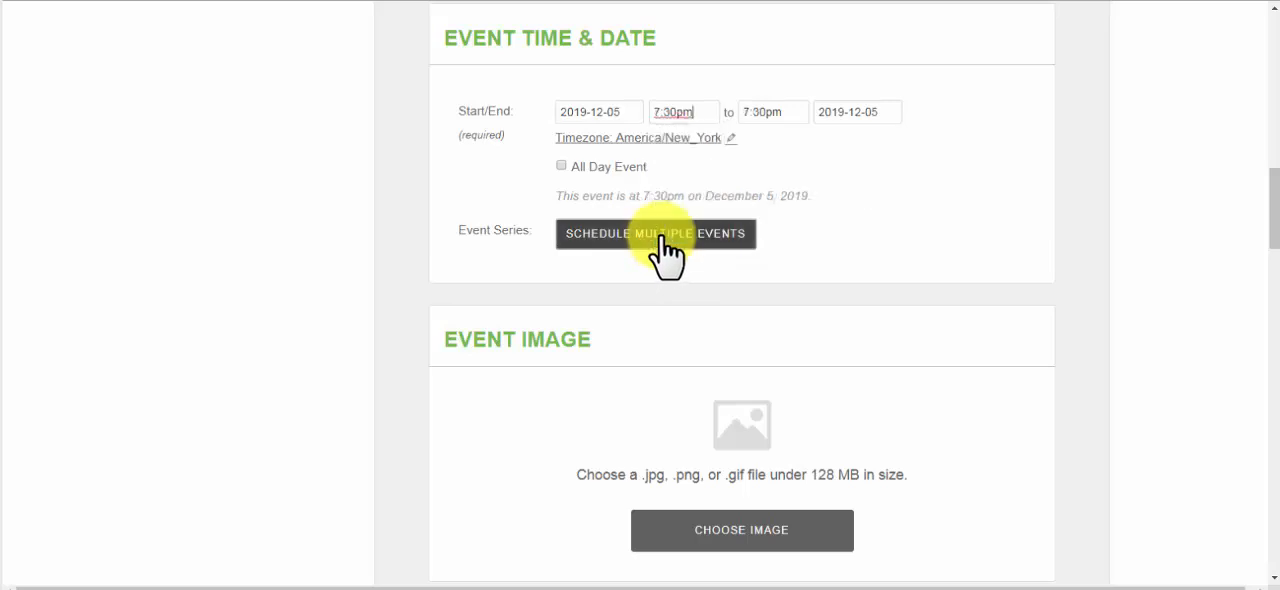
Set the event's end time to 9:30pm
{"action": "left_click", "coordinate": [789, 108]}
{"action": "left_click_drag", "start_coordinate": [786, 109], "coordinate": [748, 108]}
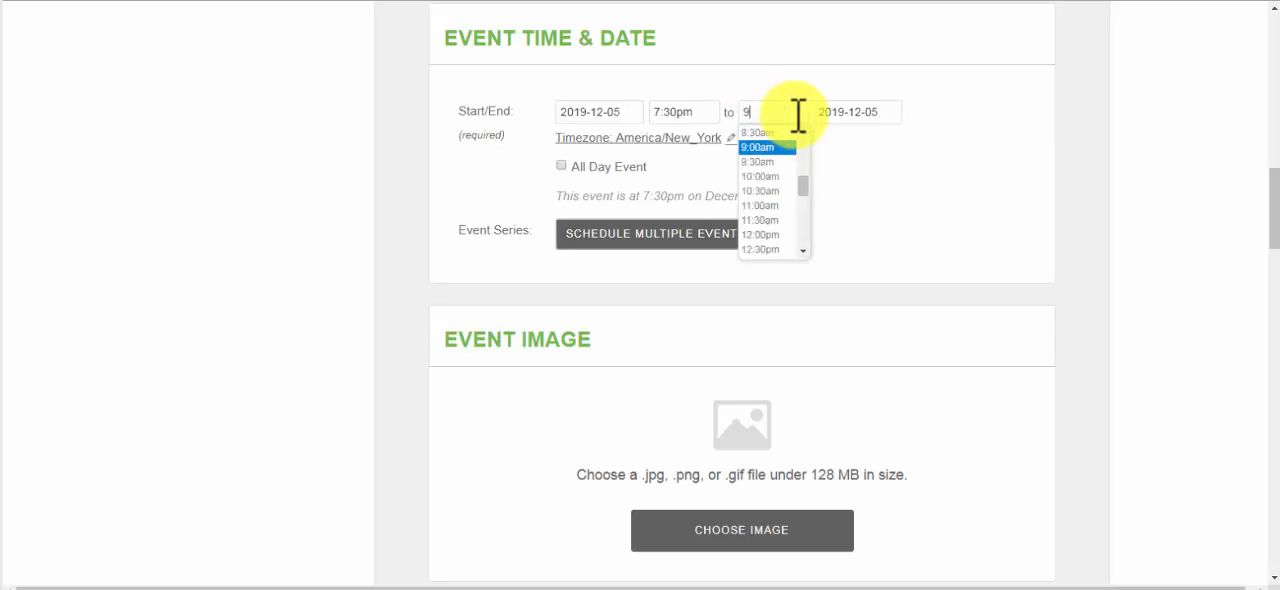
{"action": "type", "text": ":30"}
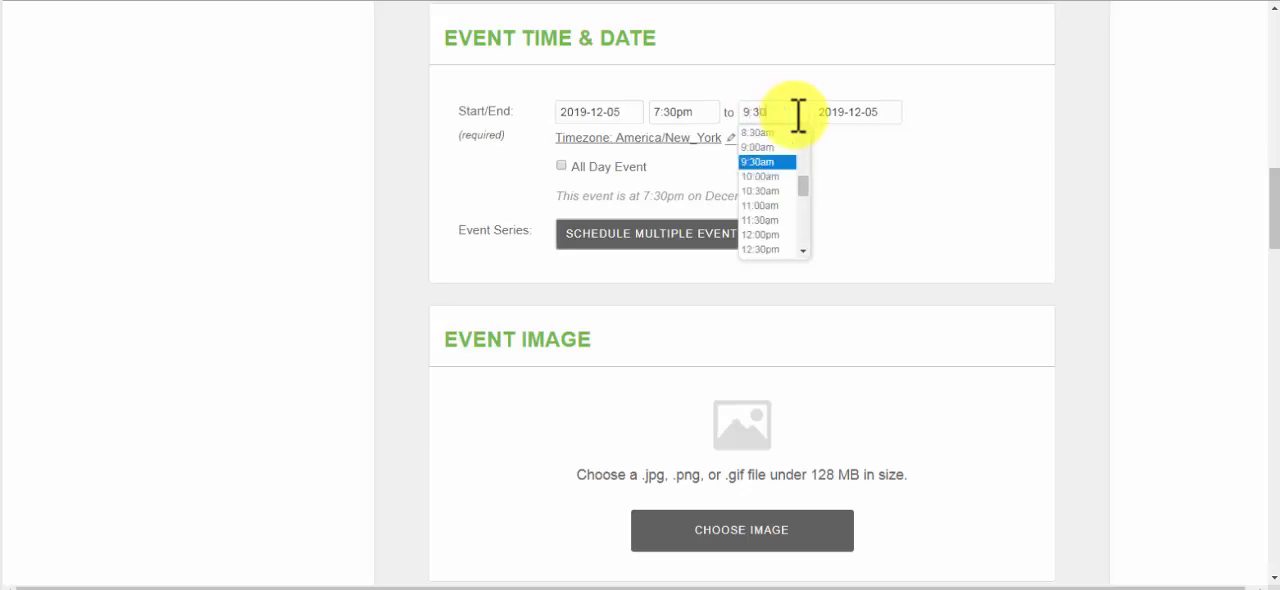
{"action": "left_click_drag", "start_coordinate": [803, 182], "coordinate": [803, 192]}
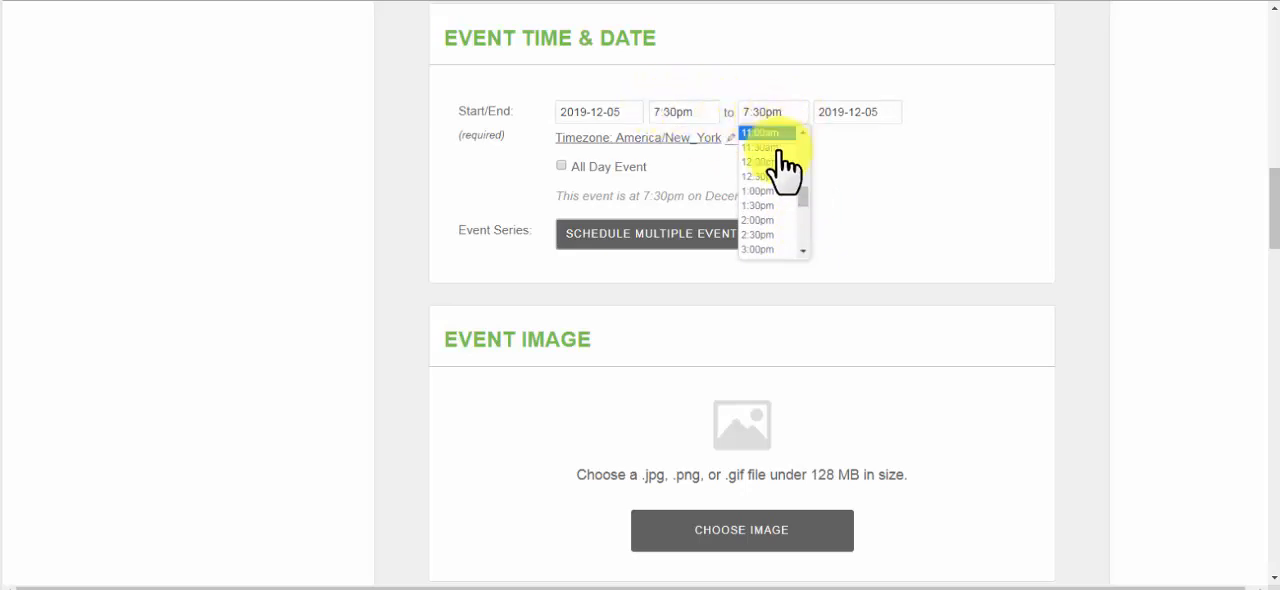
{"action": "left_click_drag", "start_coordinate": [802, 195], "coordinate": [803, 223]}
{"action": "left_click", "coordinate": [768, 236]}
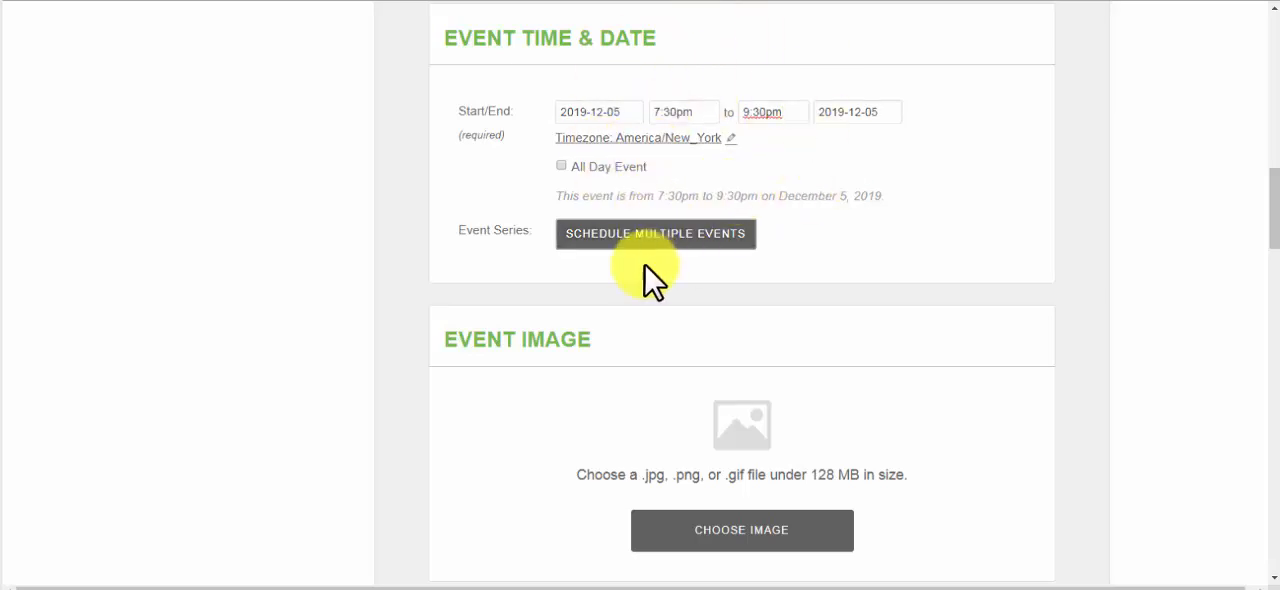
Schedule multiple events as a weekly Thursday series at the same time, ending on December 26, 2019
{"action": "left_click", "coordinate": [640, 234]}
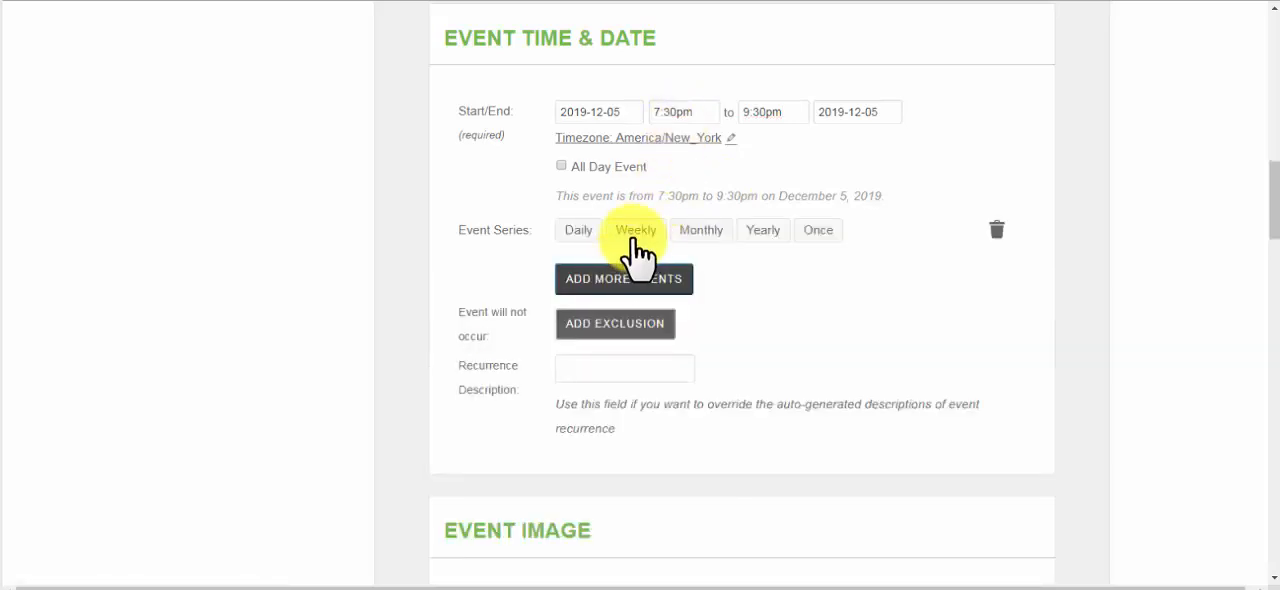
{"action": "left_click", "coordinate": [636, 232]}
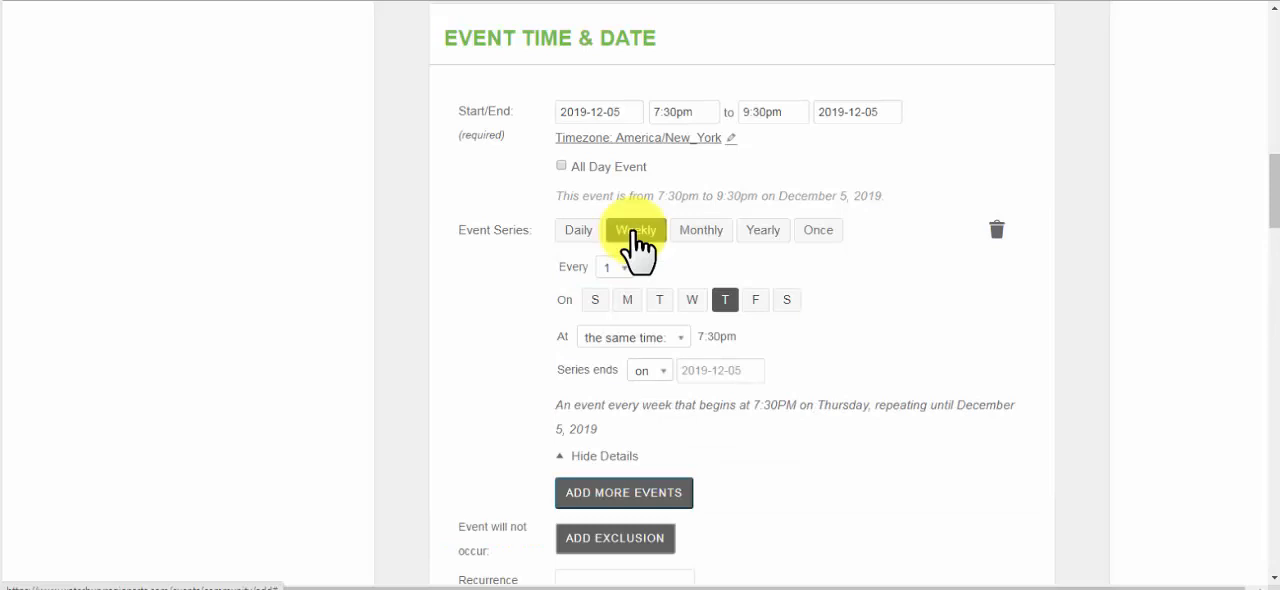
{"action": "left_click", "coordinate": [713, 370]}
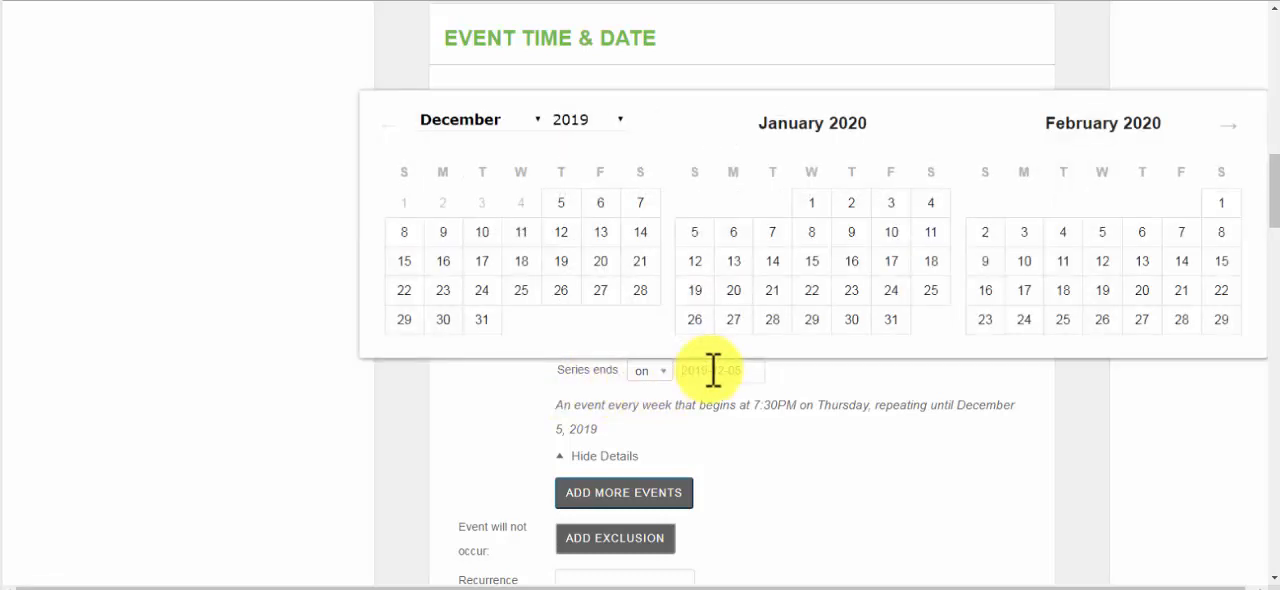
{"action": "left_click", "coordinate": [561, 290]}
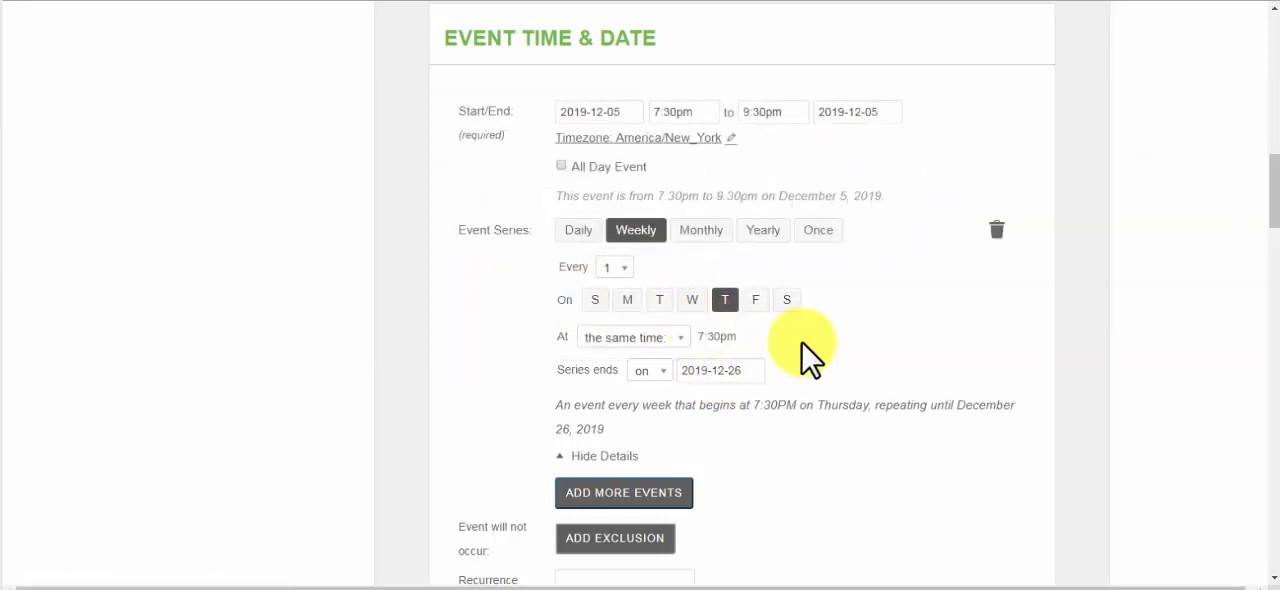
Add a second weekly recurrence to the event series, occurring on Friday instead of Thursday
{"action": "scroll", "coordinate": [812, 356], "scroll_direction": "down", "scroll_amount": 1}
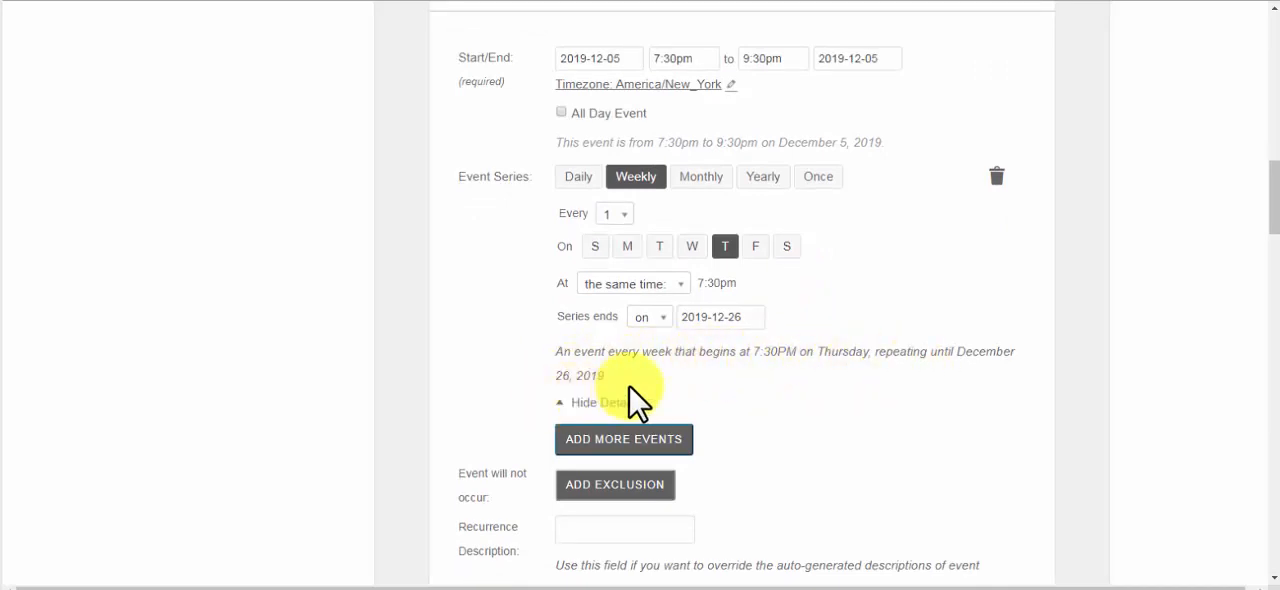
{"action": "scroll", "coordinate": [629, 386], "scroll_direction": "down", "scroll_amount": 1}
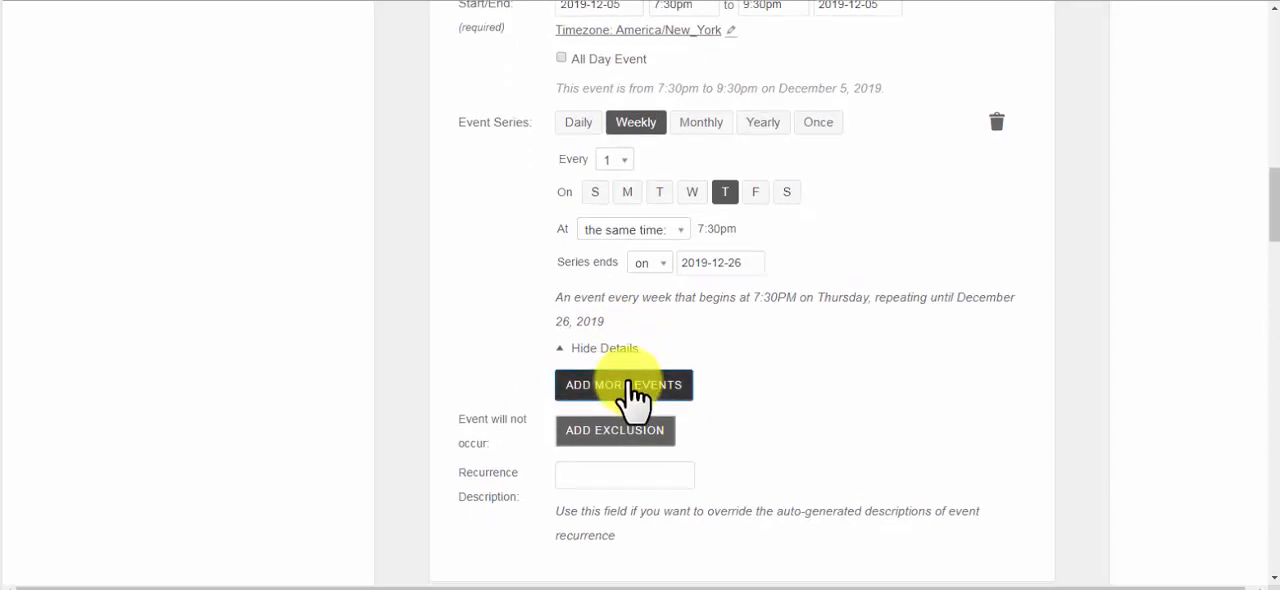
{"action": "left_click", "coordinate": [628, 386]}
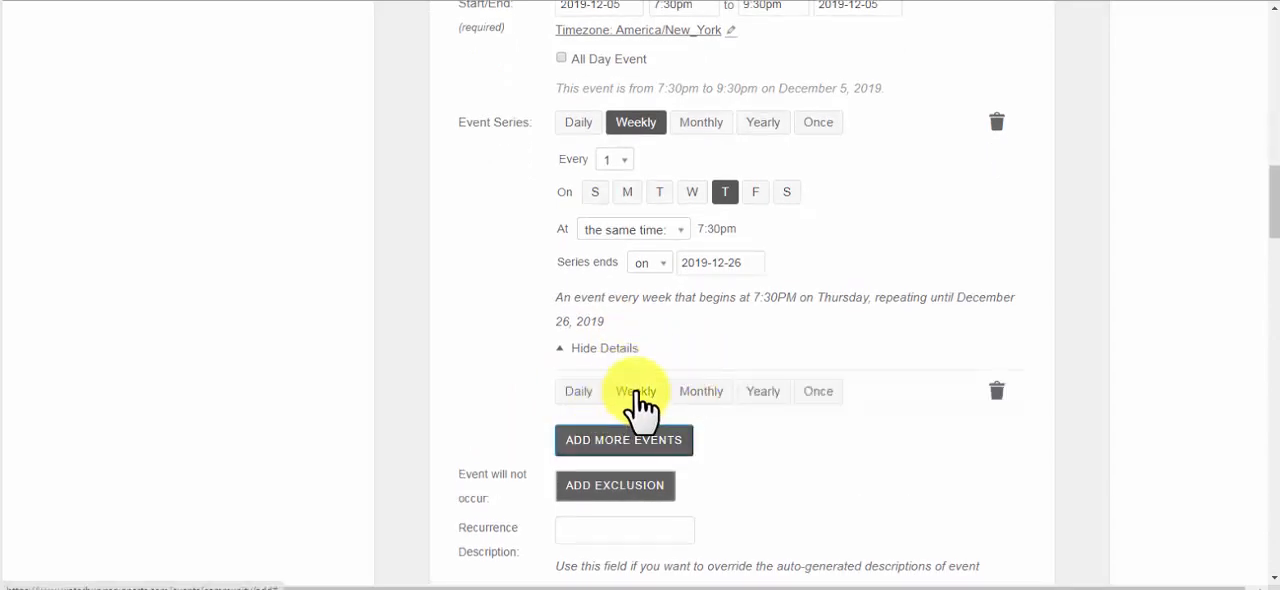
{"action": "left_click", "coordinate": [634, 392]}
{"action": "scroll", "coordinate": [886, 450], "scroll_direction": "down", "scroll_amount": 4}
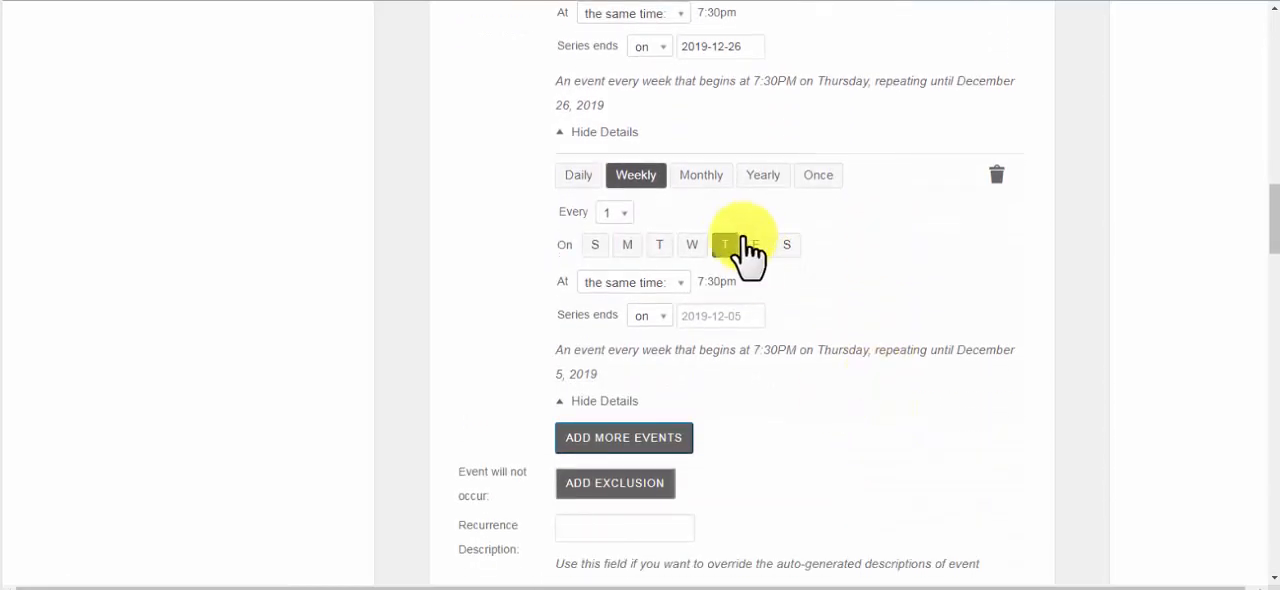
{"action": "left_click", "coordinate": [726, 245]}
{"action": "left_click", "coordinate": [754, 244]}
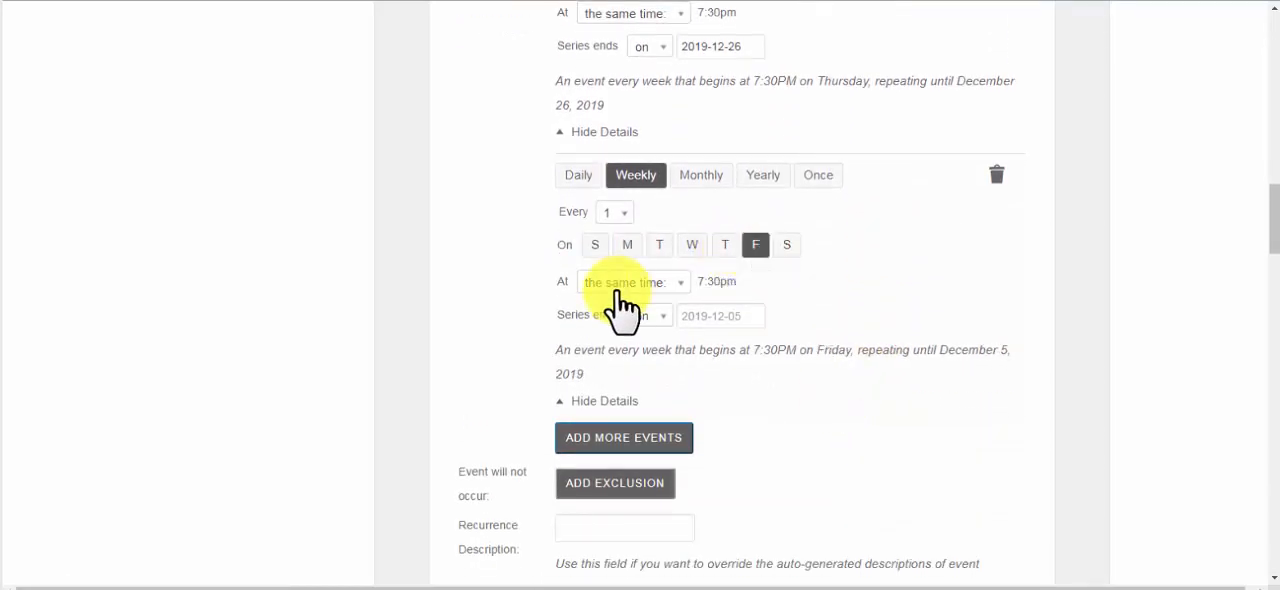
Switch the Friday series to a different time and set its start time to 8:00pm
{"action": "left_click", "coordinate": [679, 282]}
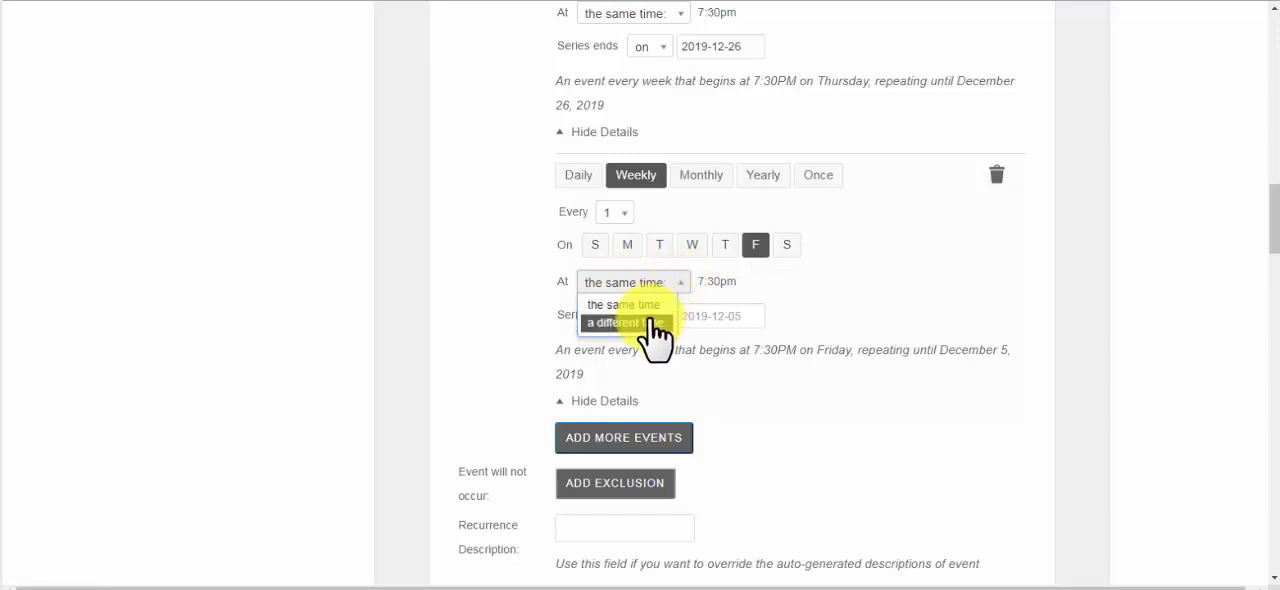
{"action": "left_click", "coordinate": [648, 323]}
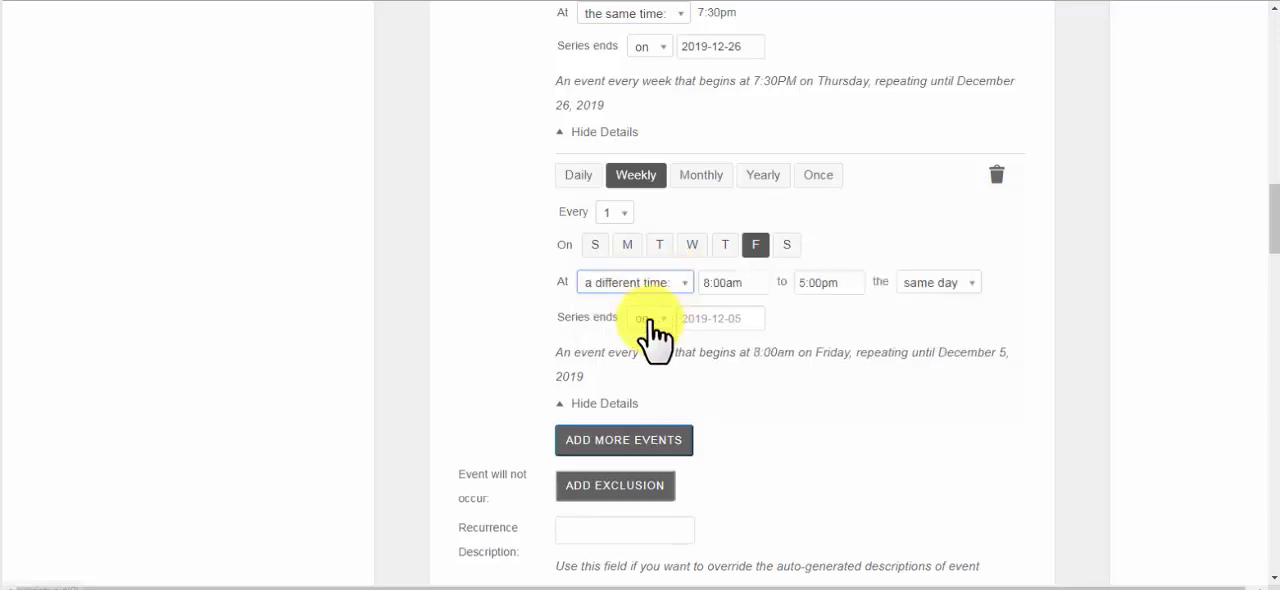
{"action": "left_click", "coordinate": [745, 284]}
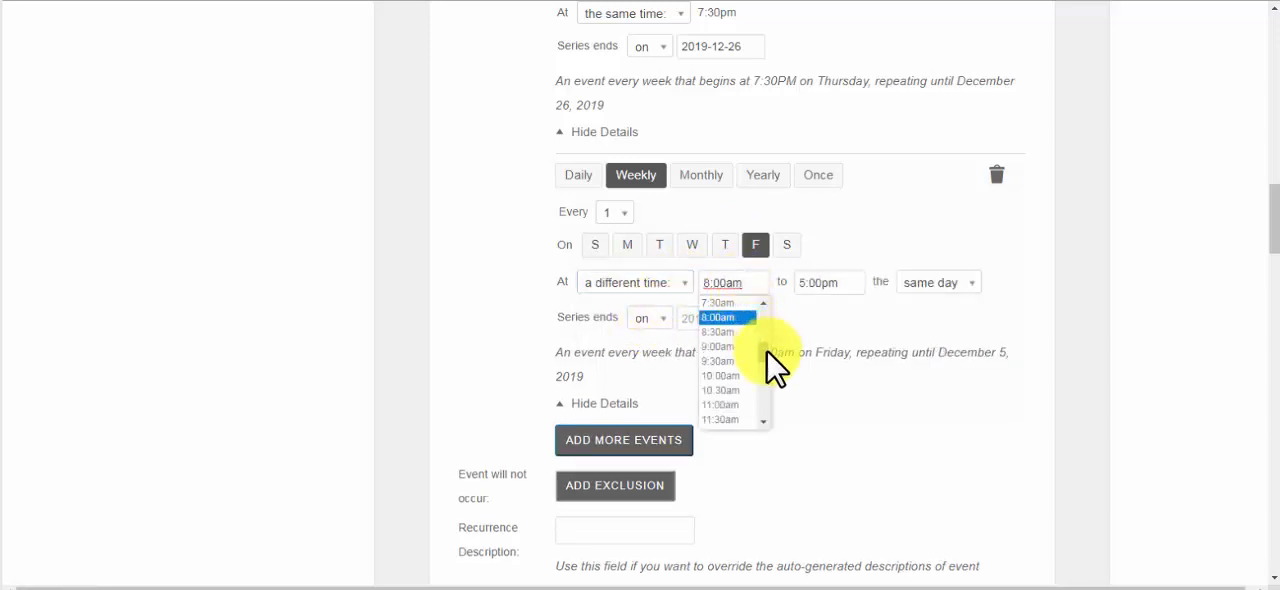
{"action": "scroll", "coordinate": [766, 366], "scroll_direction": "down", "scroll_amount": 1}
{"action": "left_click_drag", "start_coordinate": [765, 369], "coordinate": [765, 393]}
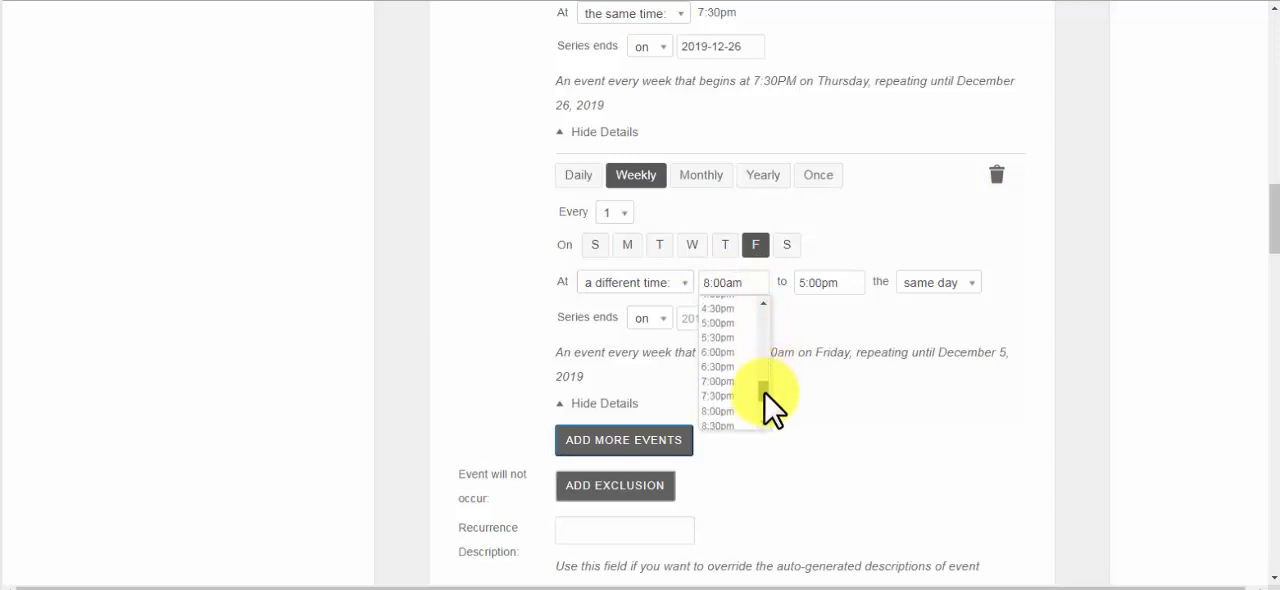
{"action": "left_click", "coordinate": [742, 408]}
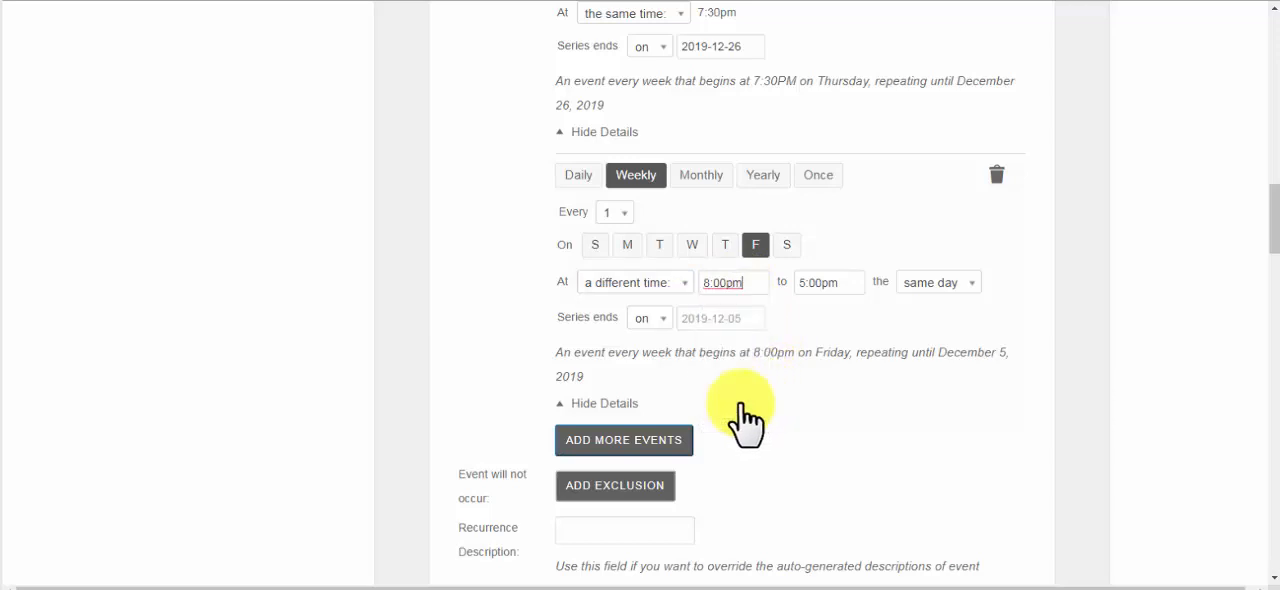
Set the Friday series' end time to 10:00pm and its series end date to December 27, 2019
{"action": "left_click", "coordinate": [840, 280]}
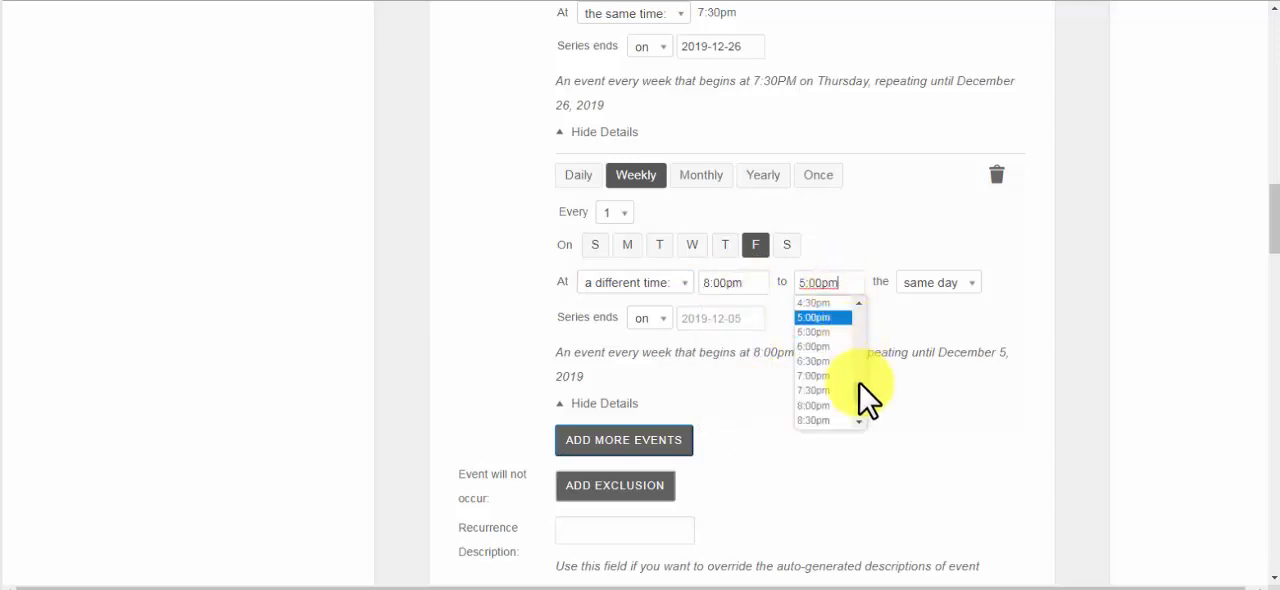
{"action": "left_click_drag", "start_coordinate": [859, 385], "coordinate": [859, 395]}
{"action": "left_click", "coordinate": [843, 410]}
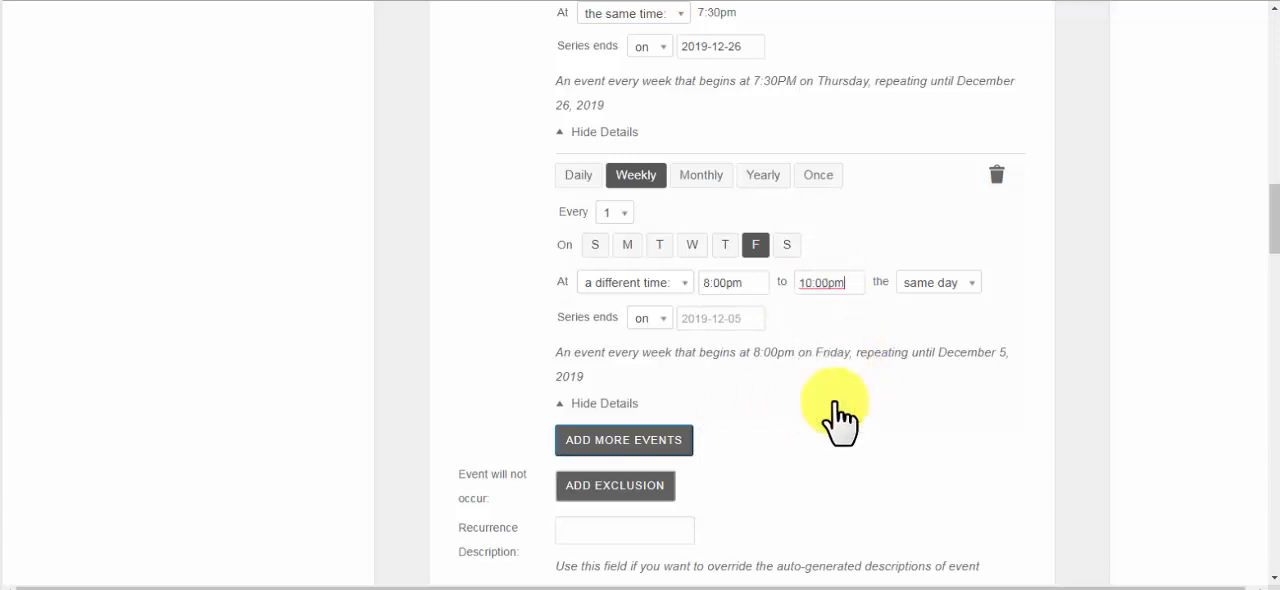
{"action": "left_click", "coordinate": [722, 318]}
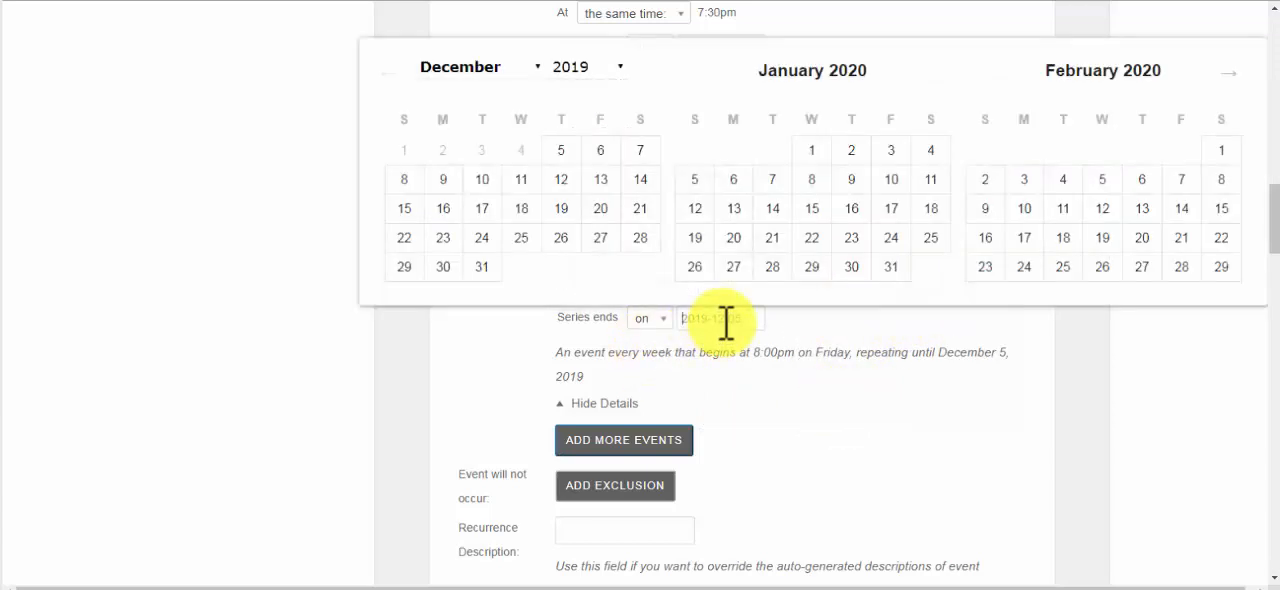
{"action": "left_click", "coordinate": [598, 238]}
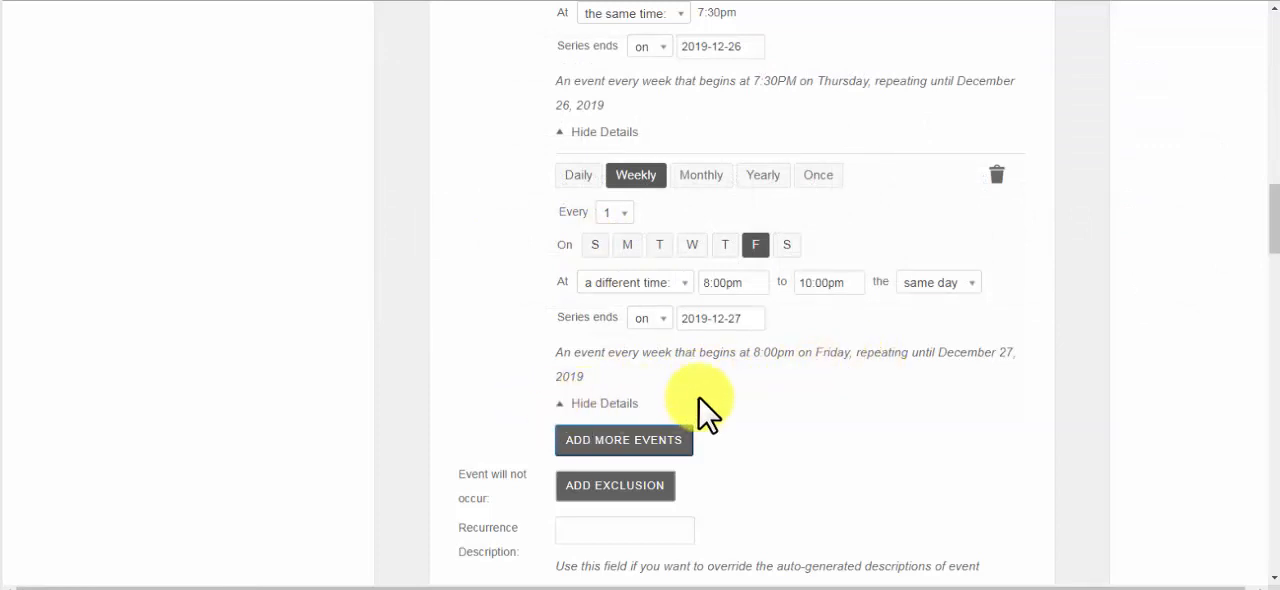
Add a third weekly recurrence to the event series, occurring on Saturday instead of Thursday
{"action": "left_click", "coordinate": [637, 447]}
{"action": "scroll", "coordinate": [640, 455], "scroll_direction": "down", "scroll_amount": 3}
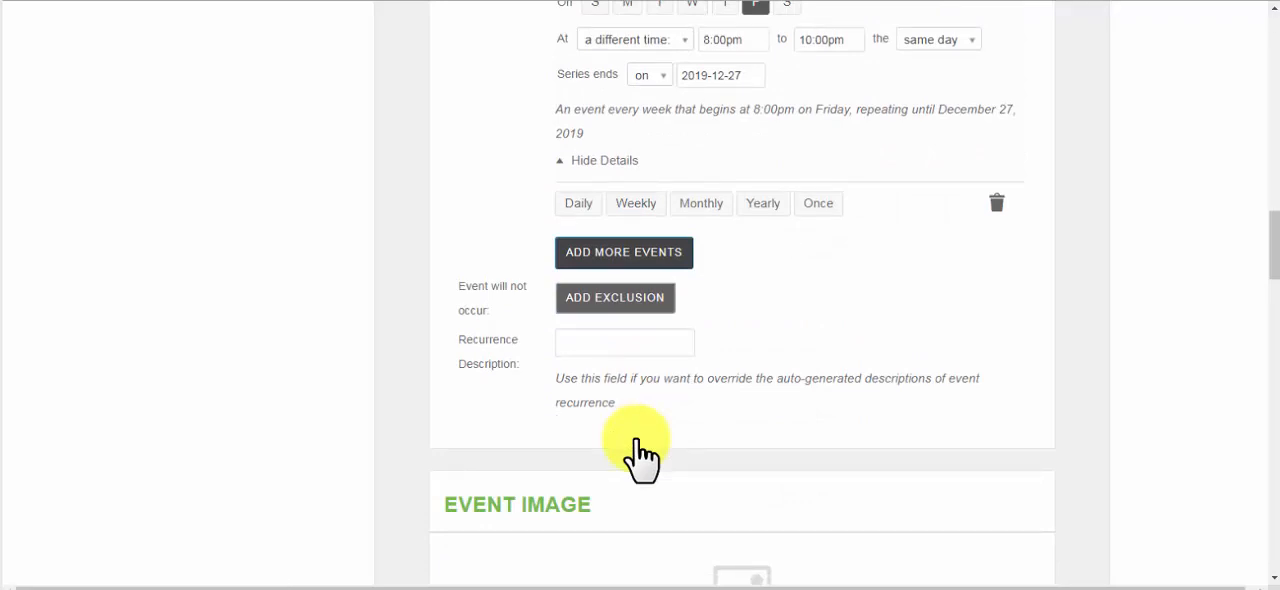
{"action": "left_click", "coordinate": [637, 205]}
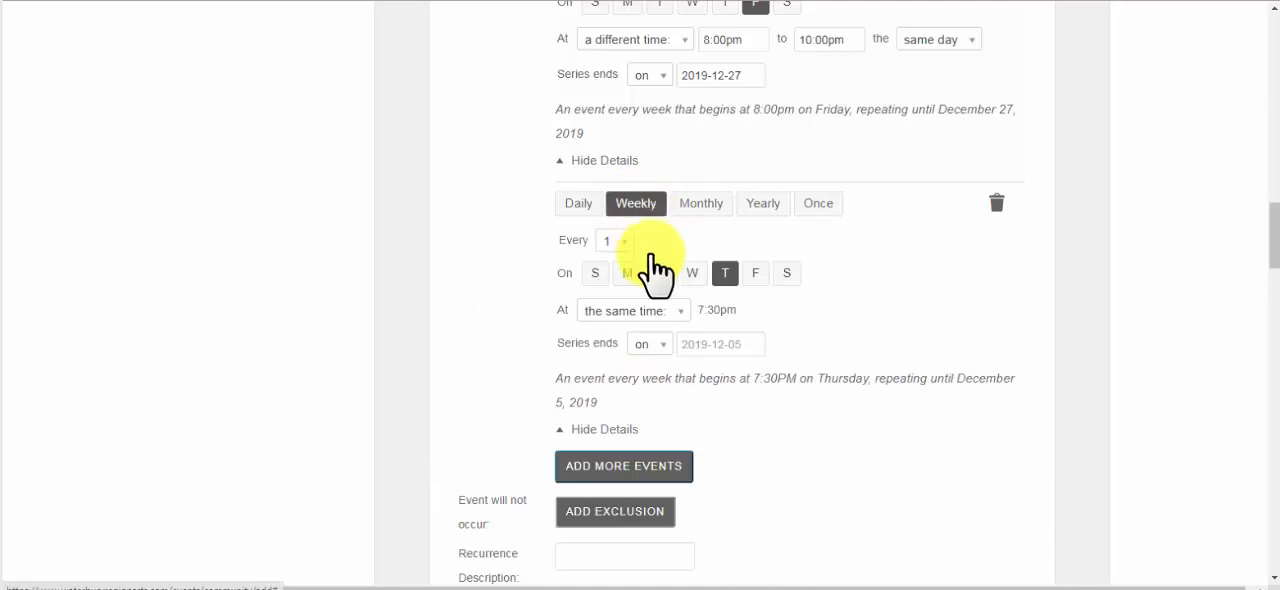
{"action": "left_click", "coordinate": [724, 273]}
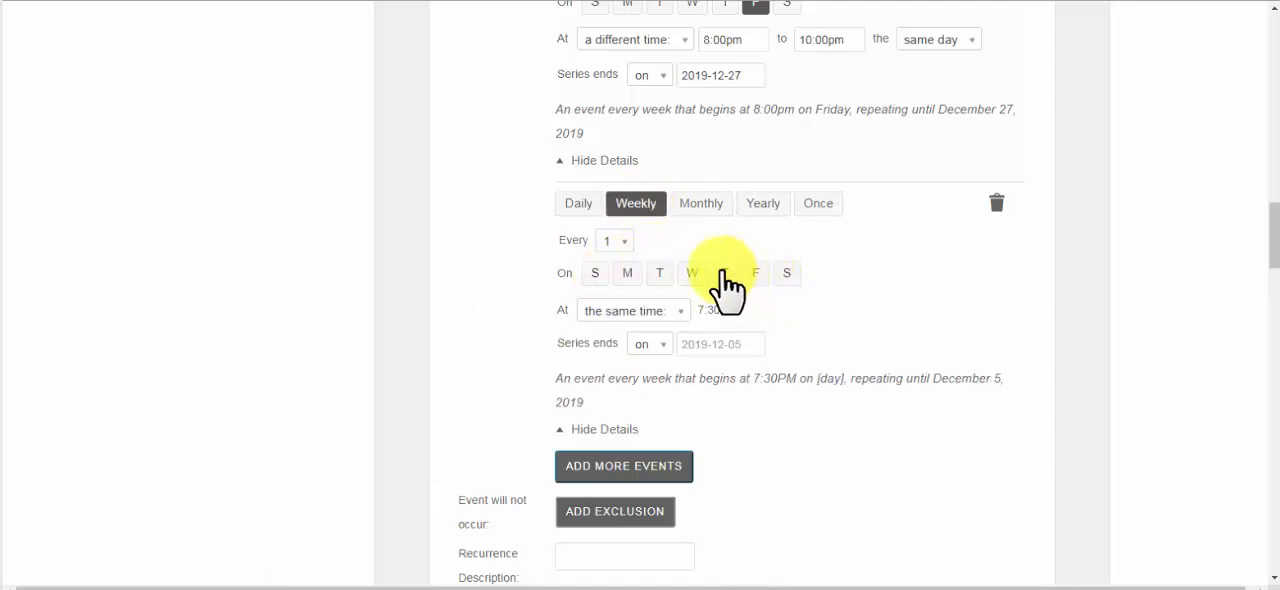
{"action": "left_click", "coordinate": [787, 274]}
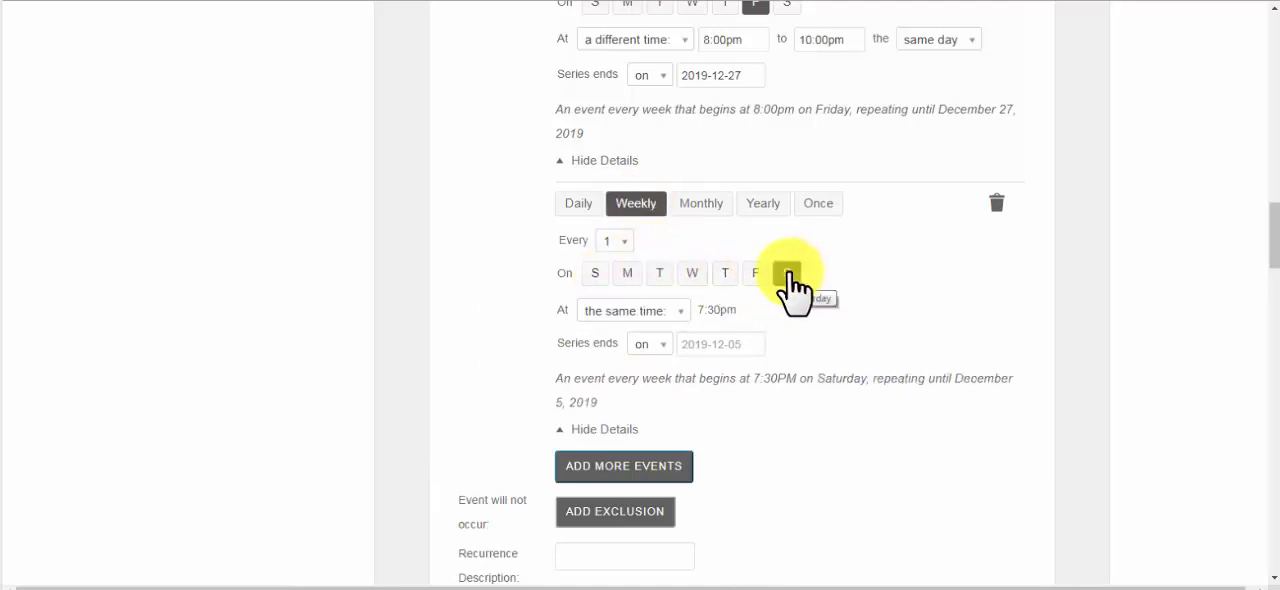
Switch the Saturday series to a different time and set its start time to 2:00pm
{"action": "left_click", "coordinate": [678, 314]}
{"action": "left_click", "coordinate": [650, 348]}
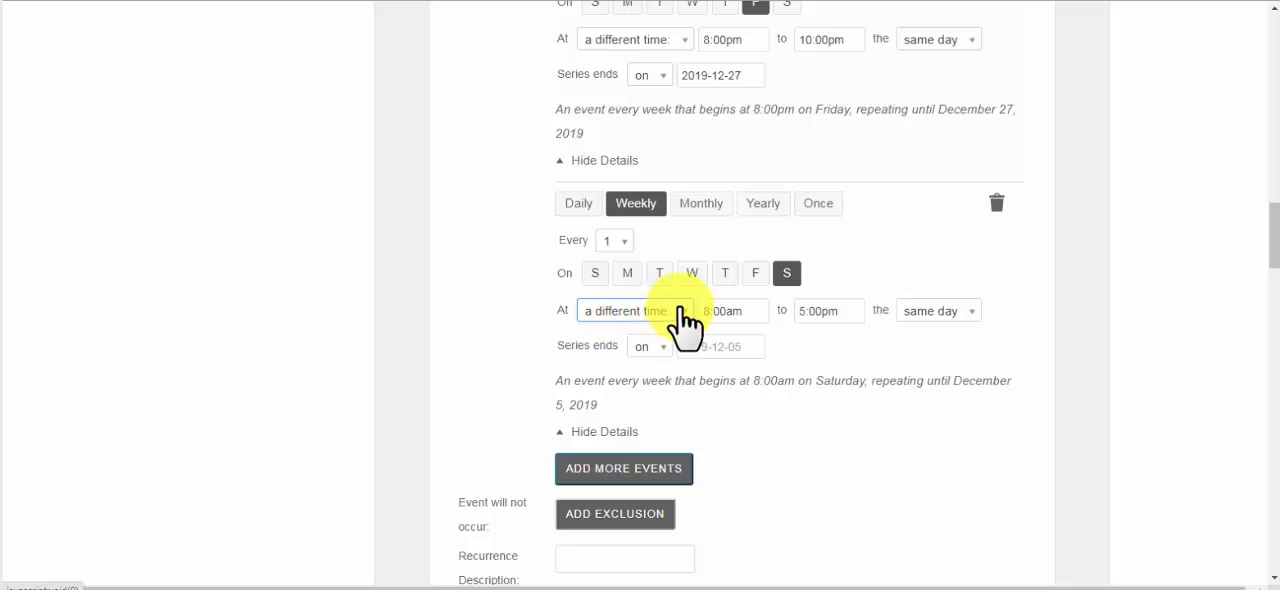
{"action": "left_click", "coordinate": [711, 311]}
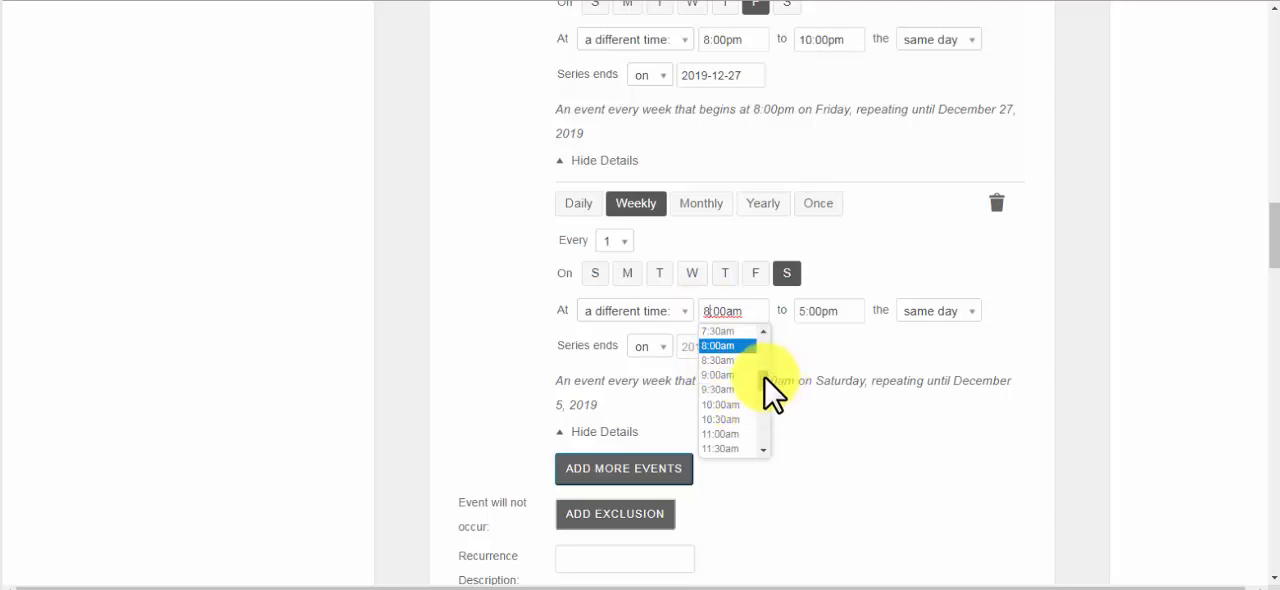
{"action": "left_click_drag", "start_coordinate": [764, 382], "coordinate": [765, 398]}
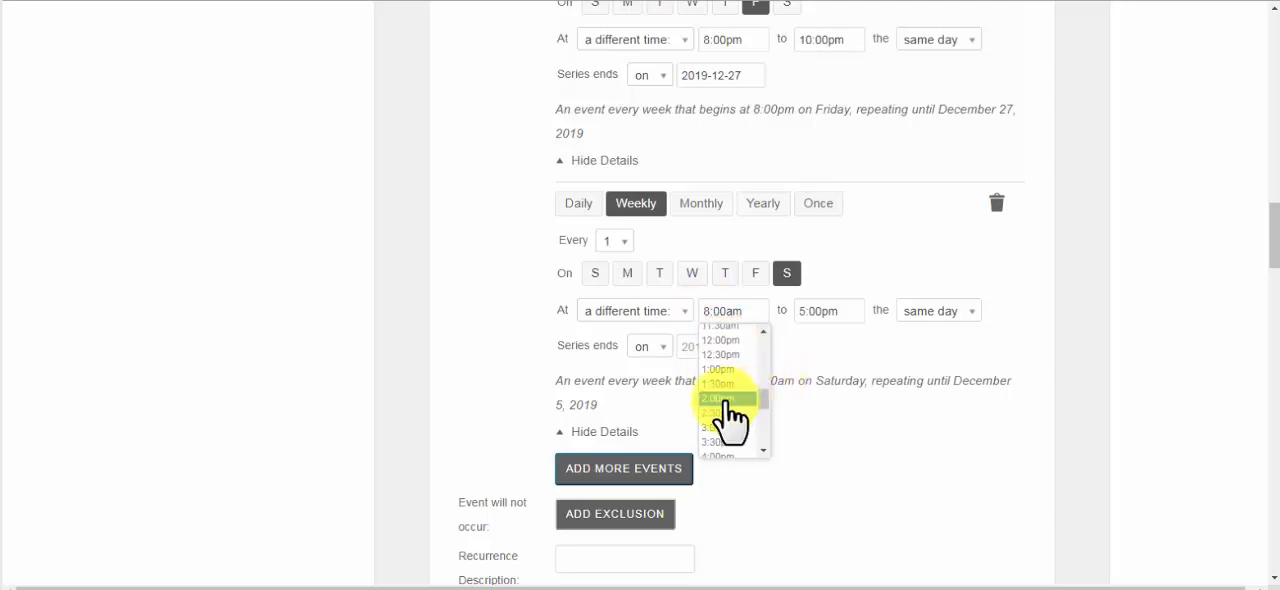
{"action": "left_click", "coordinate": [720, 398]}
Set the Saturday series' end time to 4:00pm and its series end date to December 28, 2019
{"action": "left_click", "coordinate": [822, 312]}
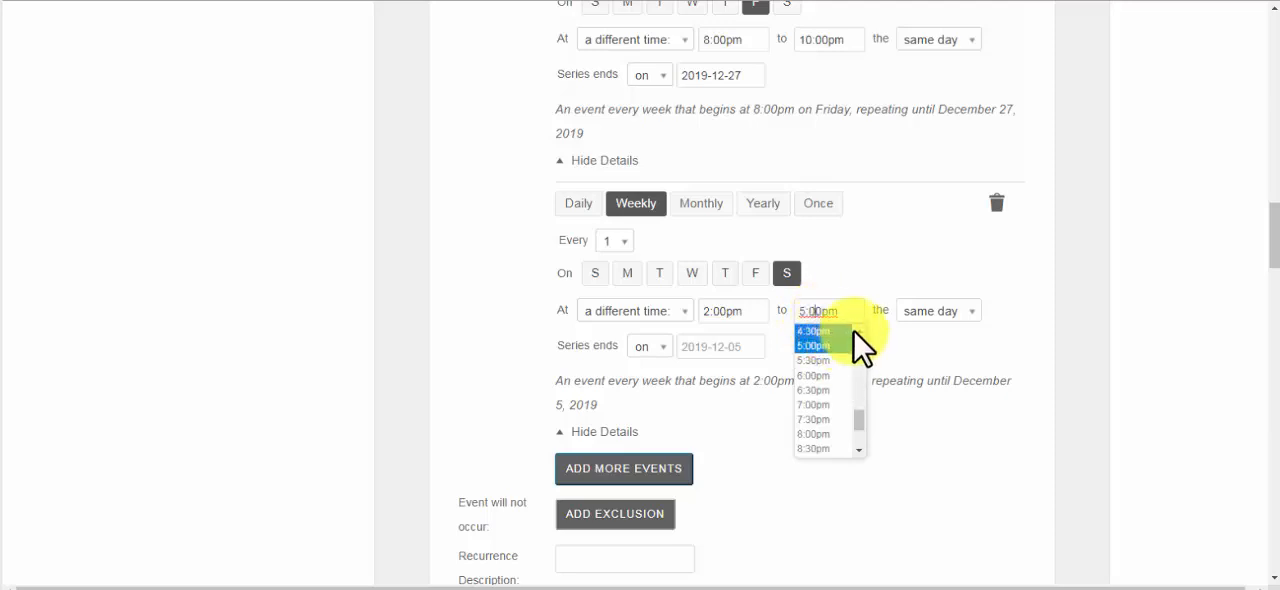
{"action": "left_click", "coordinate": [857, 330]}
{"action": "left_click", "coordinate": [822, 350]}
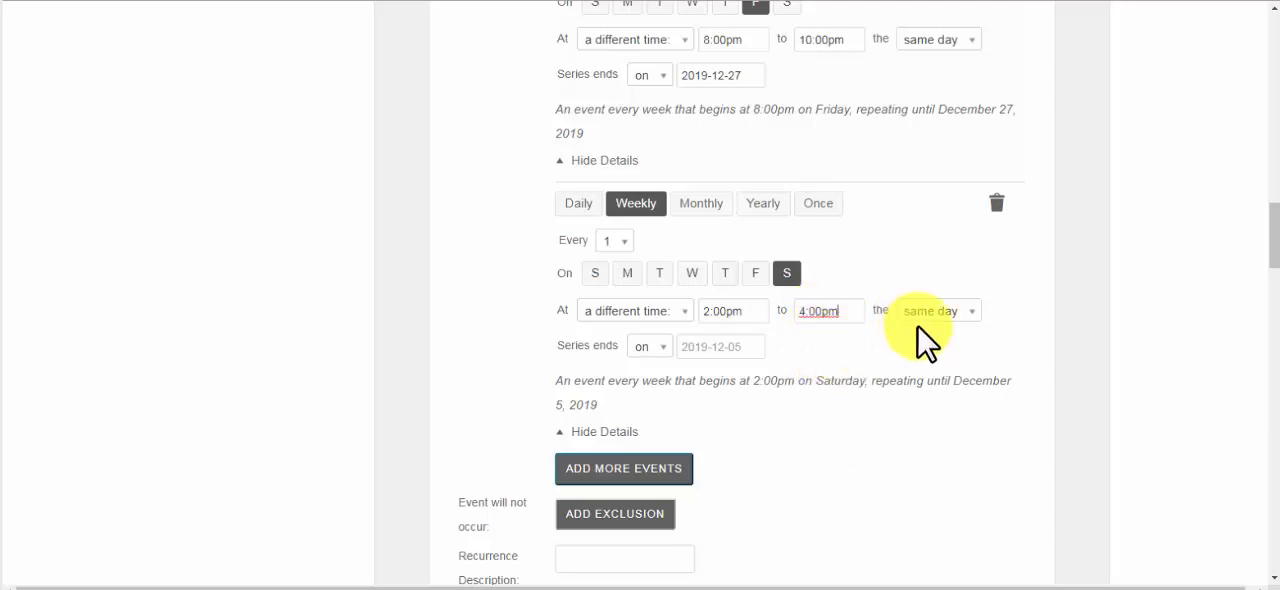
{"action": "left_click", "coordinate": [706, 347]}
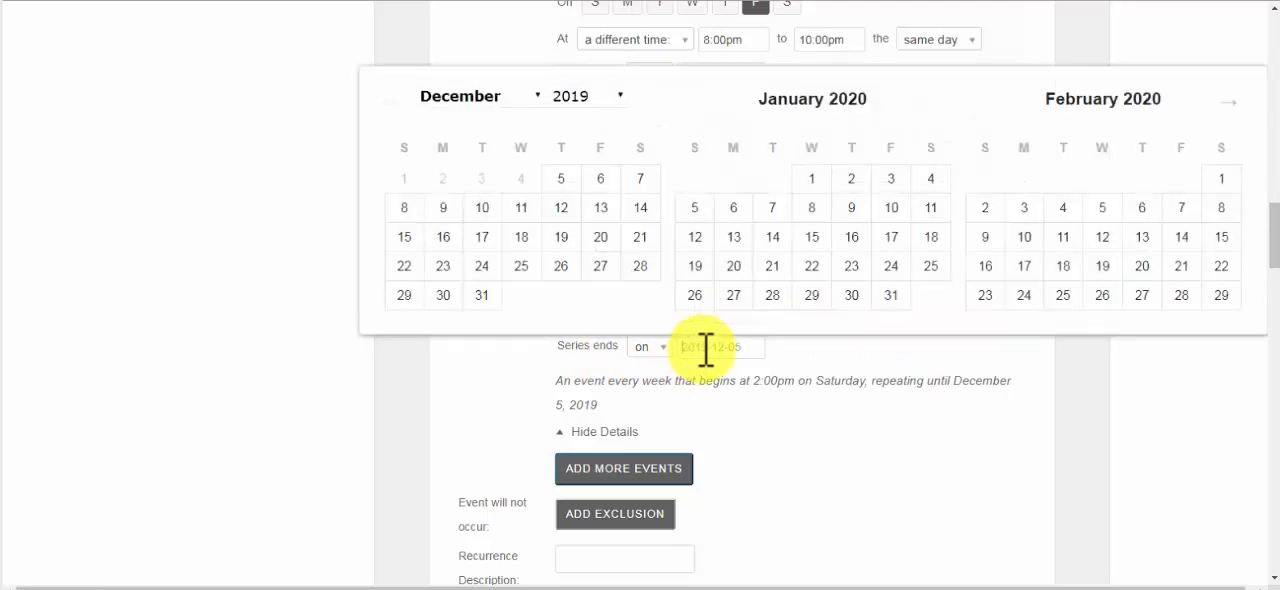
{"action": "left_click", "coordinate": [638, 266]}
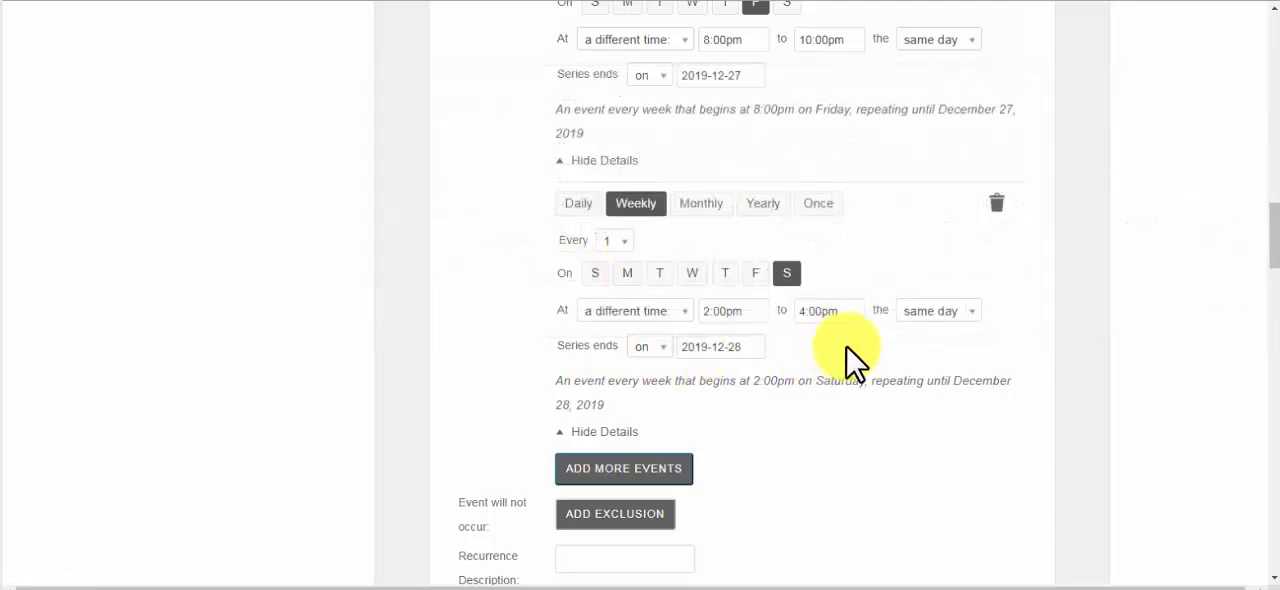
Add a fourth weekly recurrence to the event series, occurring on Saturday instead of Thursday
{"action": "scroll", "coordinate": [846, 346], "scroll_direction": "down", "scroll_amount": 2}
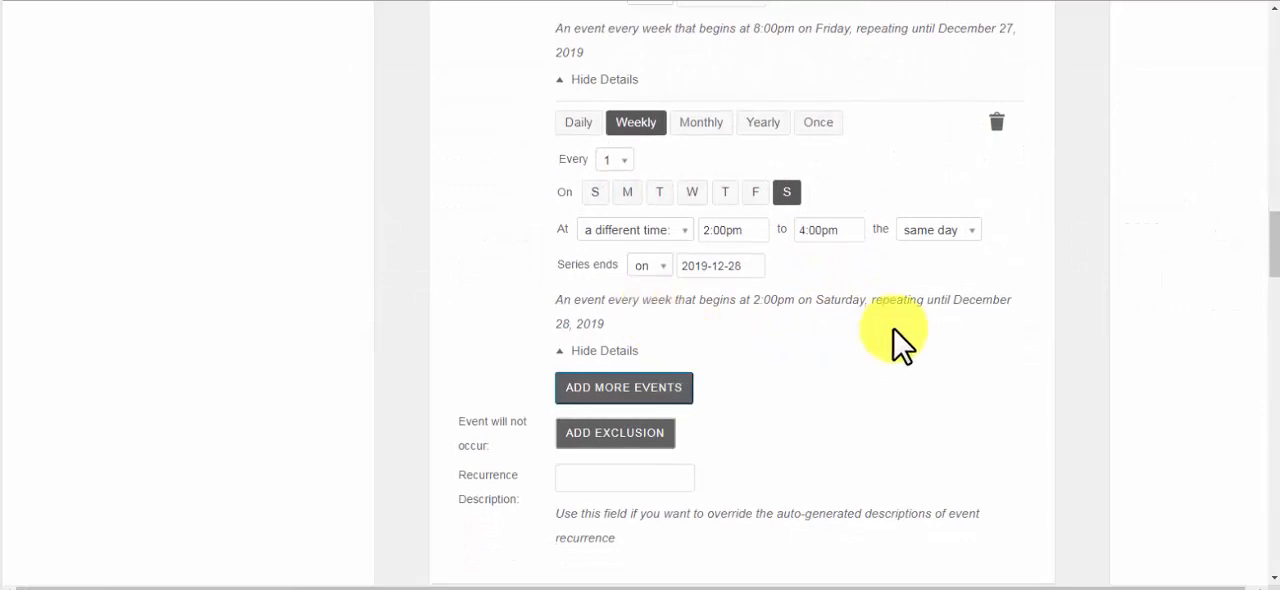
{"action": "left_click", "coordinate": [630, 388]}
{"action": "scroll", "coordinate": [820, 368], "scroll_direction": "down", "scroll_amount": 3}
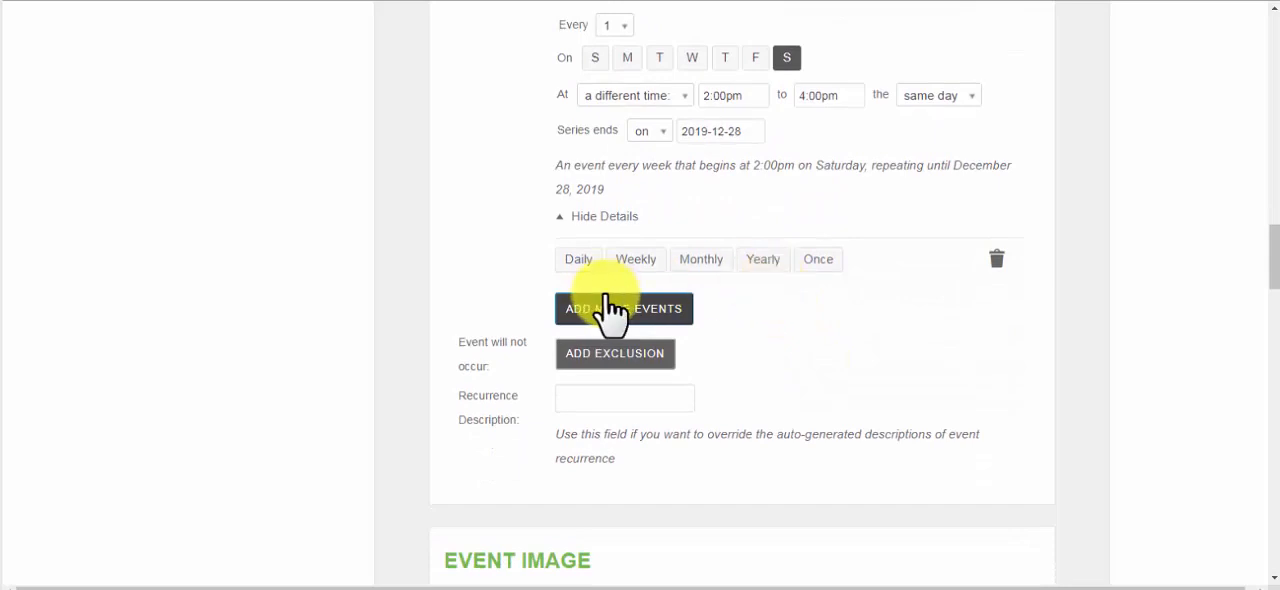
{"action": "left_click", "coordinate": [635, 260]}
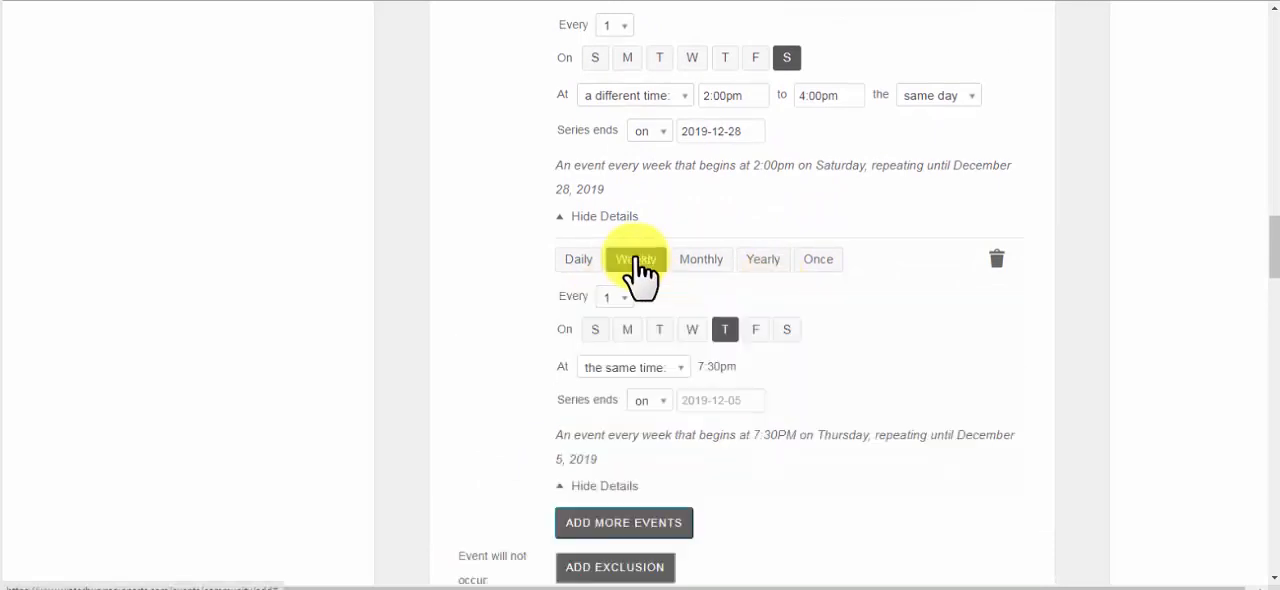
{"action": "left_click", "coordinate": [786, 329]}
{"action": "left_click", "coordinate": [727, 331]}
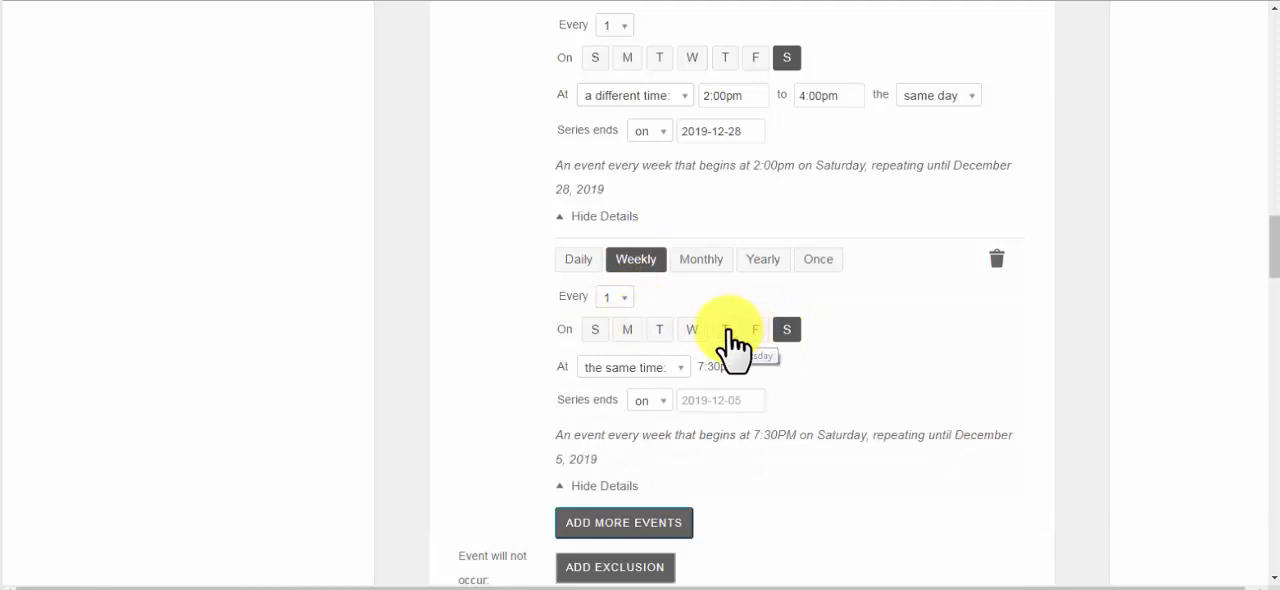
{"action": "scroll", "coordinate": [706, 349], "scroll_direction": "down", "scroll_amount": 1}
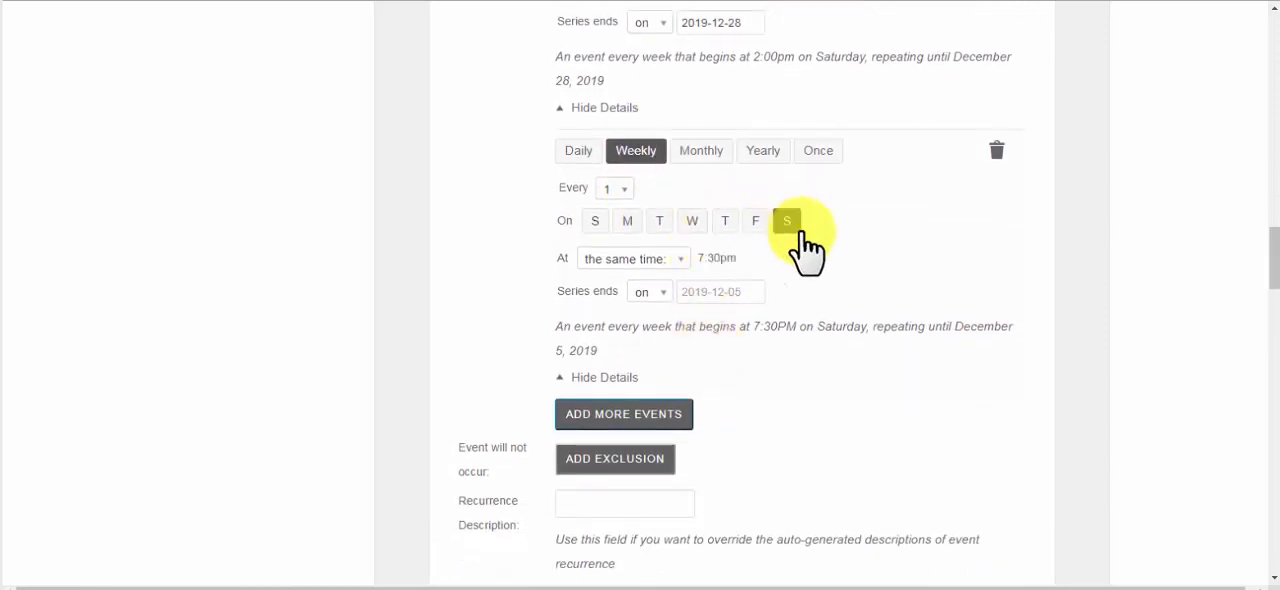
Add Saturday to the 8:00pm Friday series and set its series end date to December 28, 2019
{"action": "scroll", "coordinate": [808, 240], "scroll_direction": "up", "scroll_amount": 4}
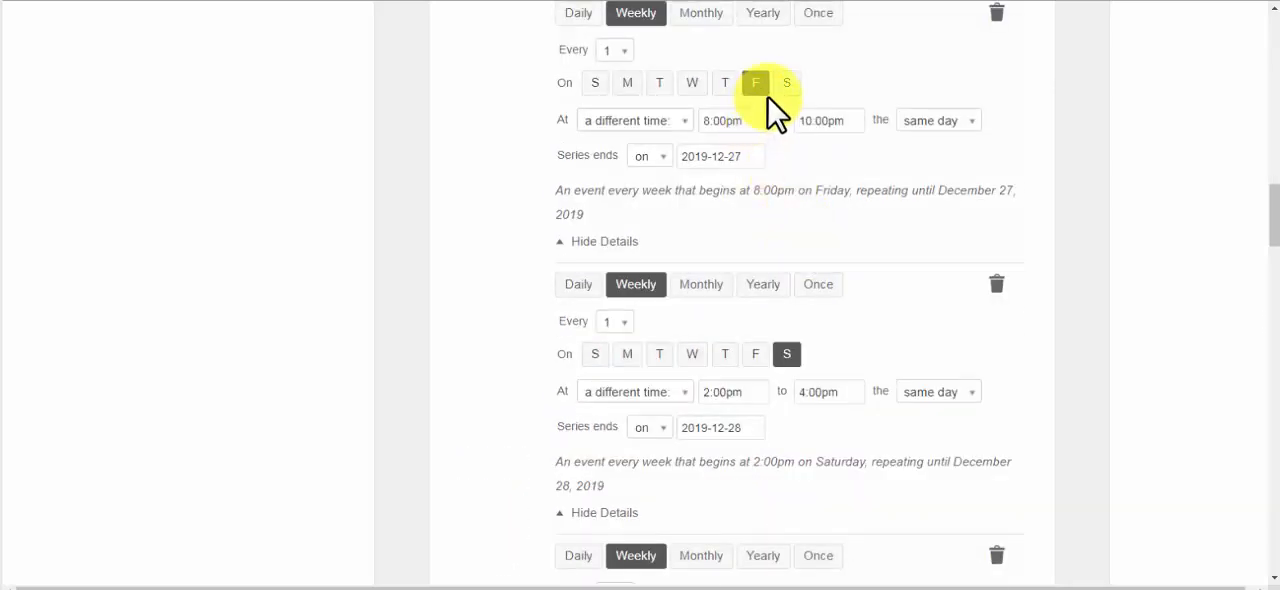
{"action": "scroll", "coordinate": [780, 112], "scroll_direction": "up", "scroll_amount": 1}
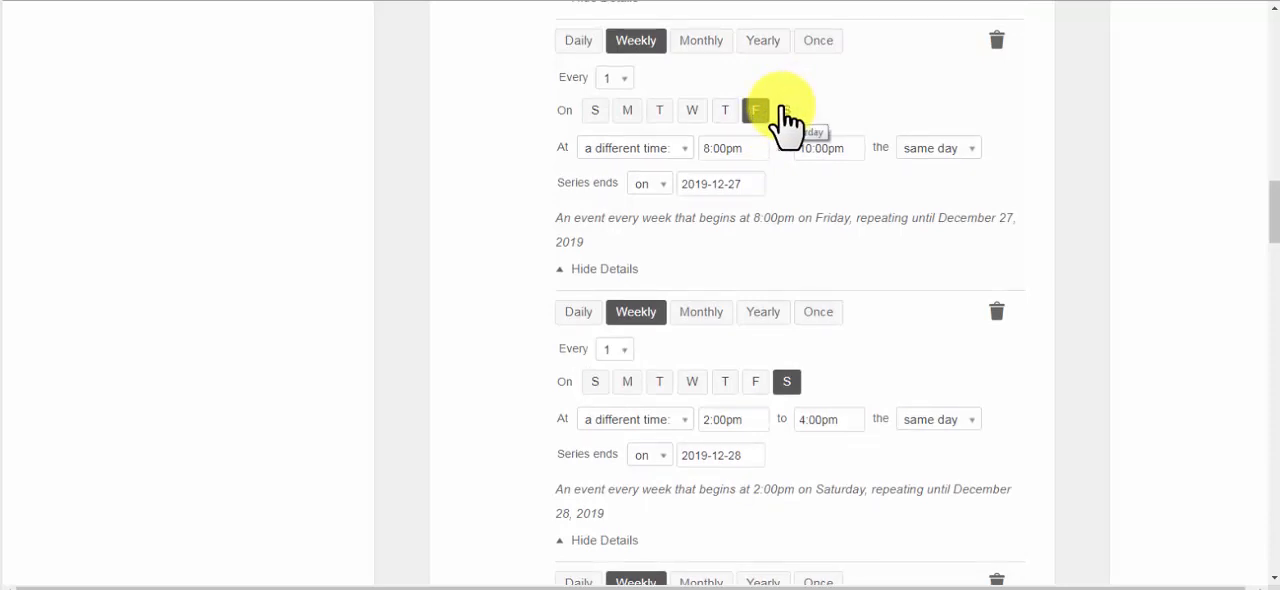
{"action": "left_click", "coordinate": [784, 110]}
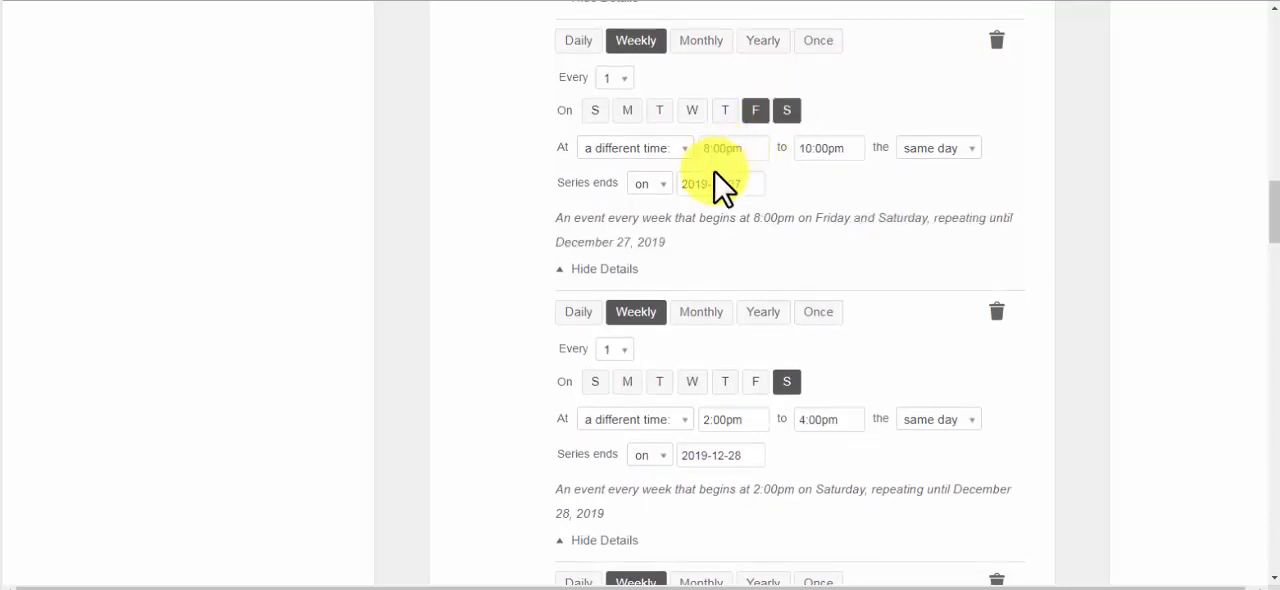
{"action": "left_click", "coordinate": [740, 184]}
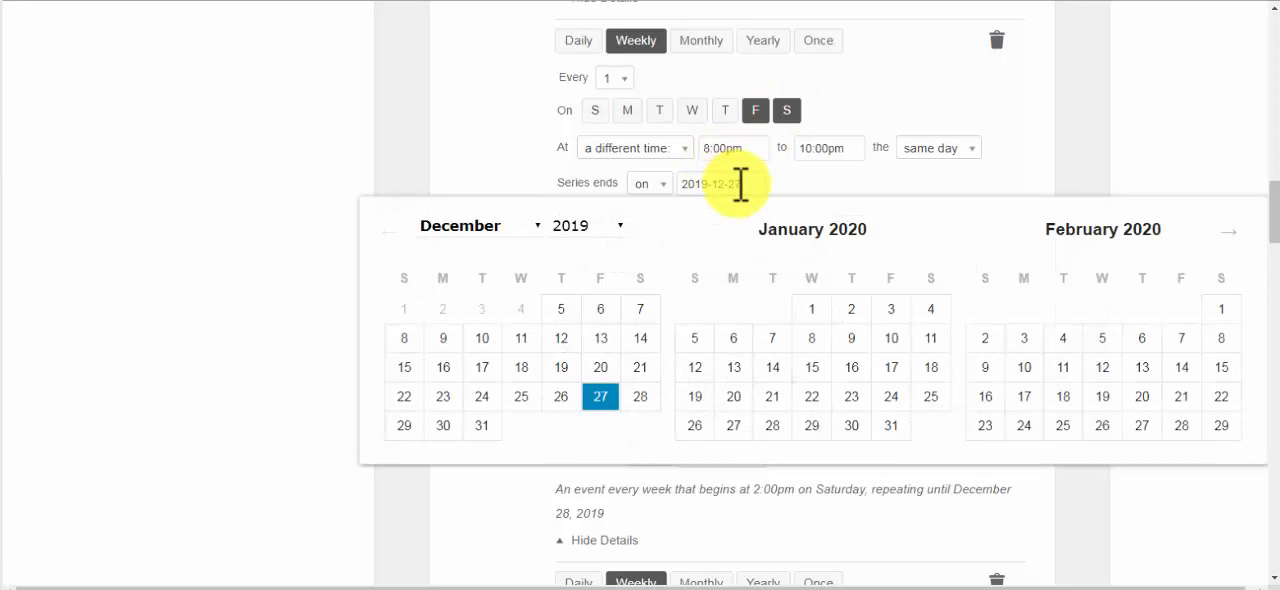
{"action": "left_click", "coordinate": [641, 397]}
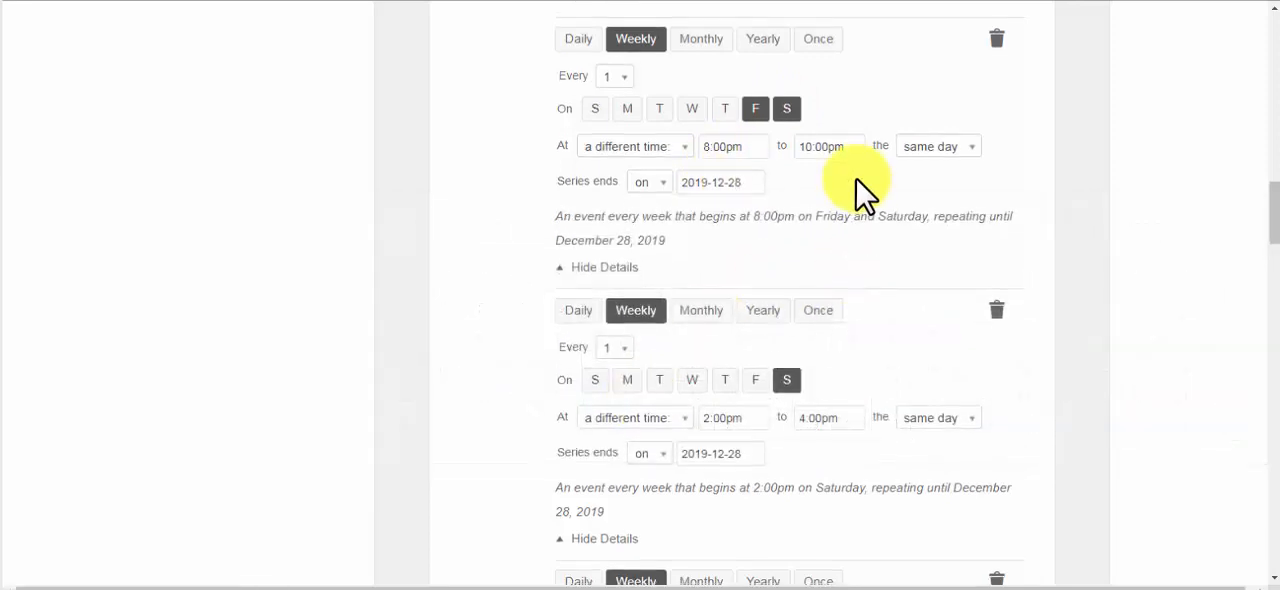
Delete the extra Saturday recurrence at the end of the event series
{"action": "scroll", "coordinate": [856, 179], "scroll_direction": "down", "scroll_amount": 1}
{"action": "scroll", "coordinate": [856, 179], "scroll_direction": "down", "scroll_amount": 2}
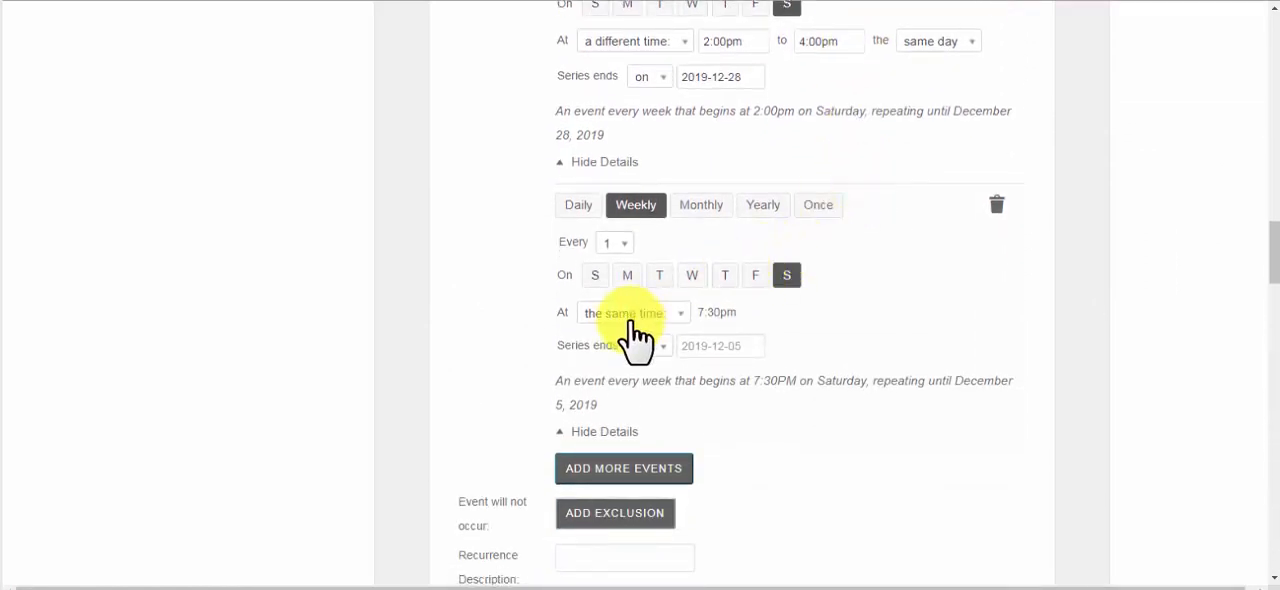
{"action": "left_click", "coordinate": [995, 206]}
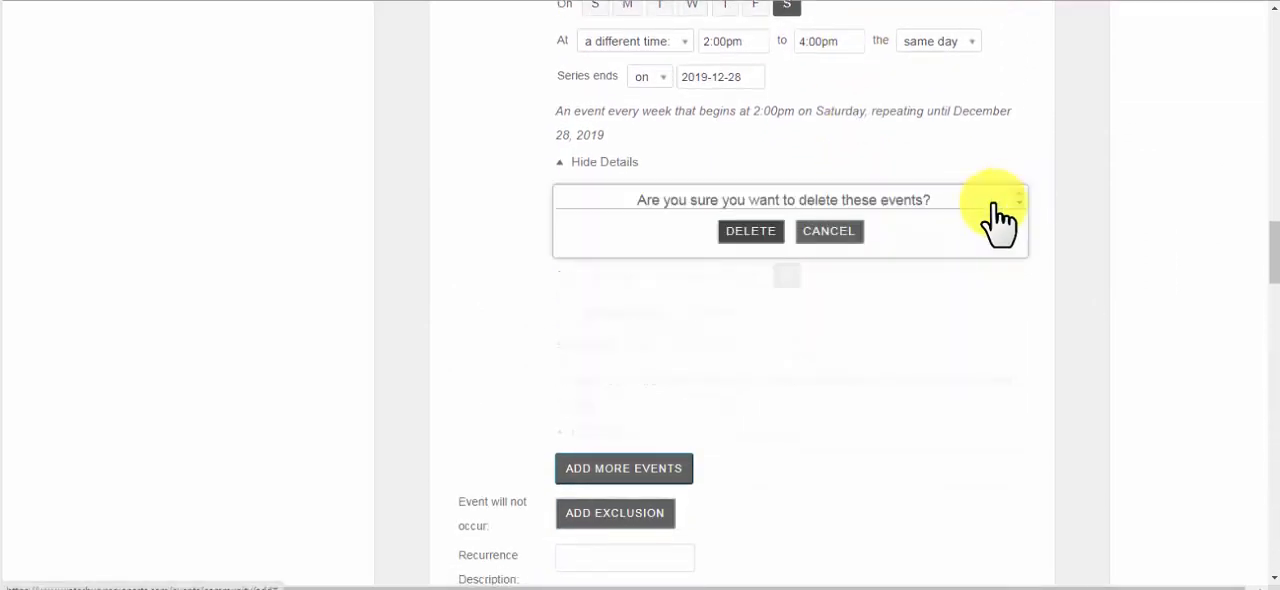
{"action": "left_click", "coordinate": [749, 230]}
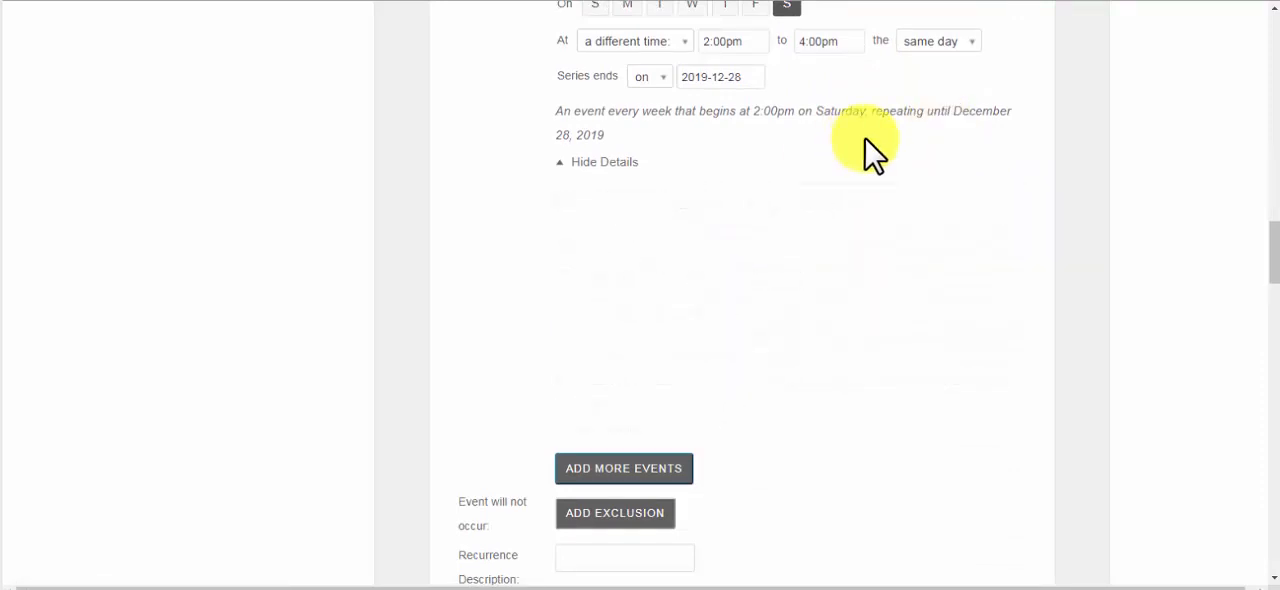
Add a one-time exclusion to the event series for December 21, 2019
{"action": "scroll", "coordinate": [865, 138], "scroll_direction": "up", "scroll_amount": 4}
{"action": "scroll", "coordinate": [865, 138], "scroll_direction": "up", "scroll_amount": 2}
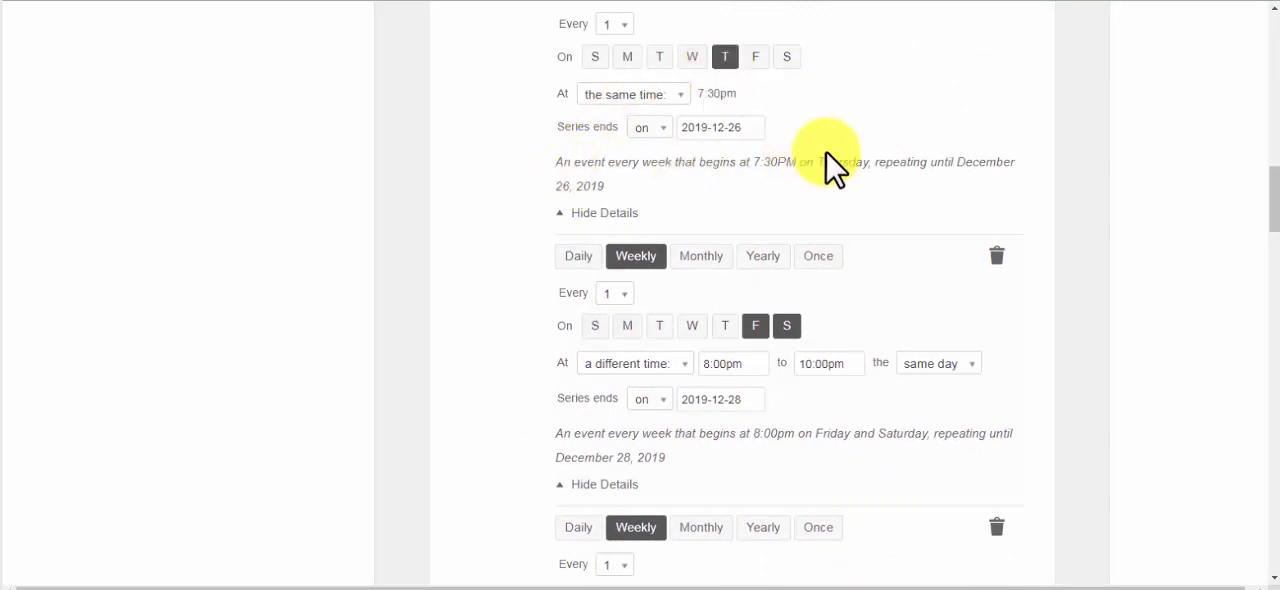
{"action": "scroll", "coordinate": [826, 152], "scroll_direction": "down", "scroll_amount": 1}
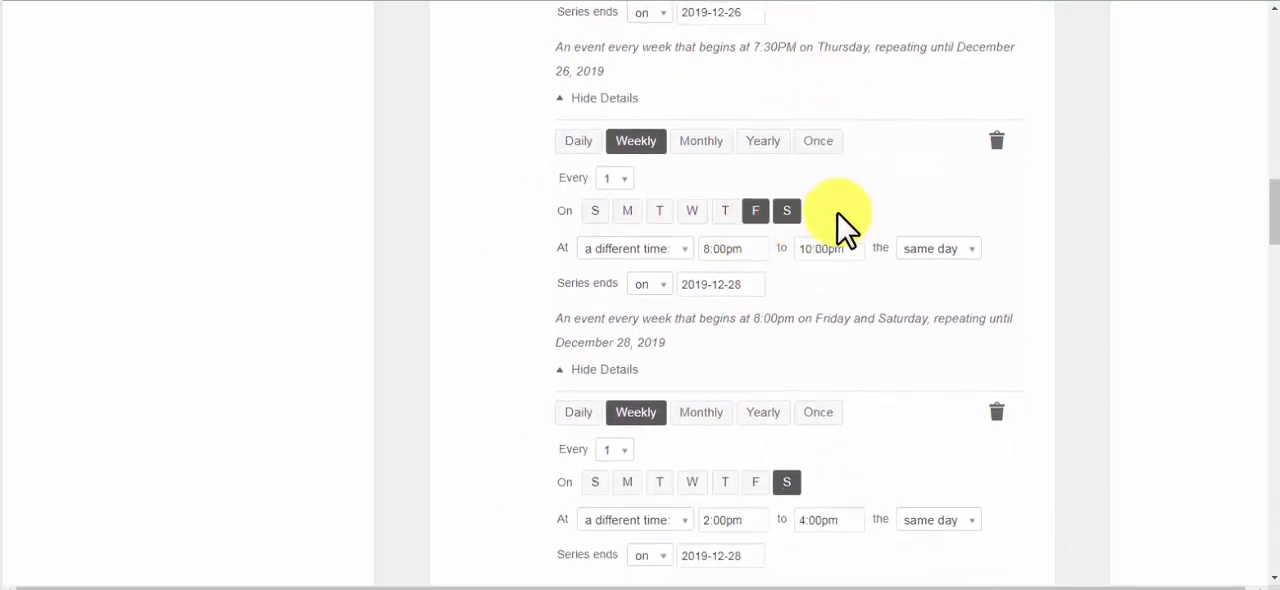
{"action": "scroll", "coordinate": [830, 245], "scroll_direction": "down", "scroll_amount": 1}
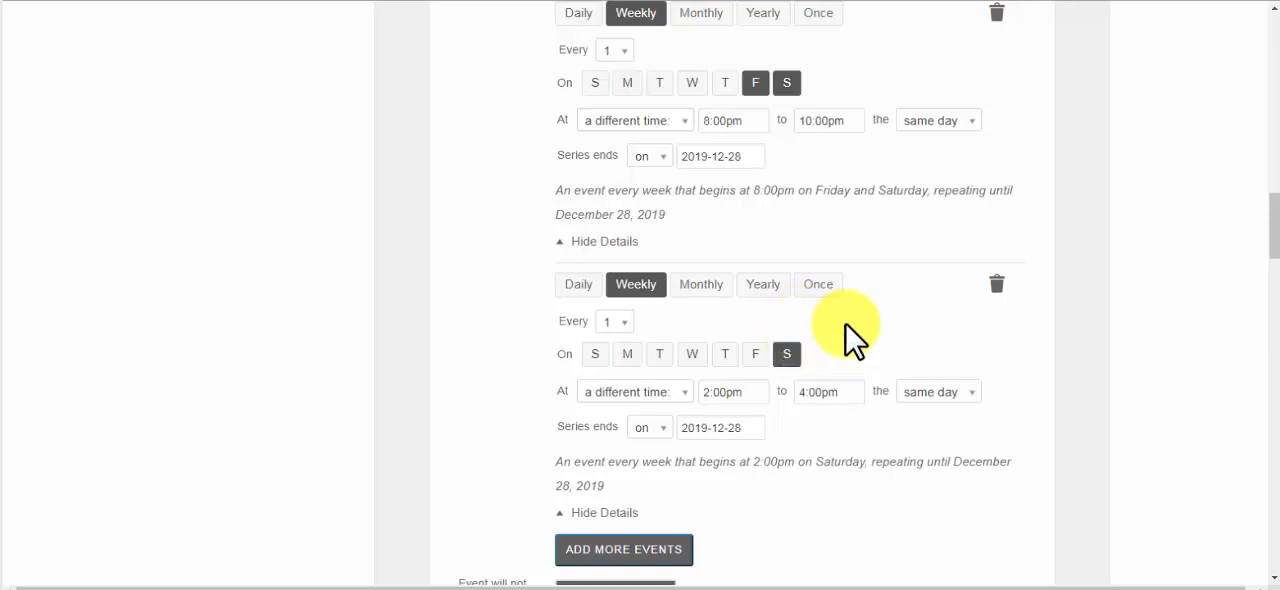
{"action": "scroll", "coordinate": [848, 330], "scroll_direction": "down", "scroll_amount": 2}
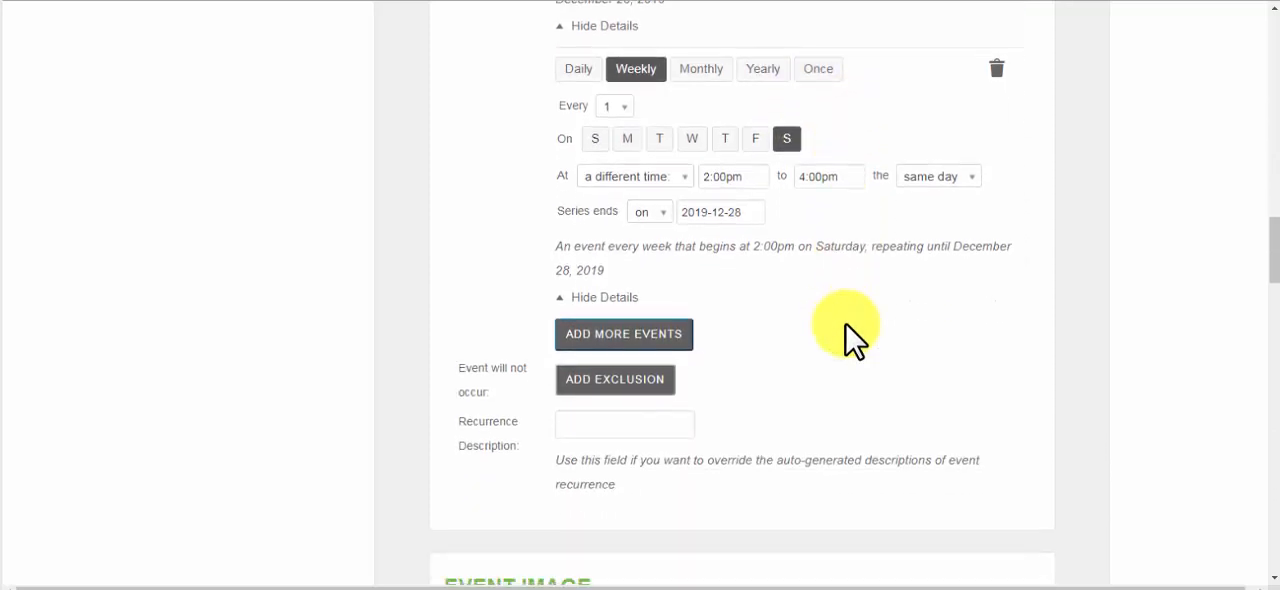
{"action": "scroll", "coordinate": [848, 330], "scroll_direction": "down", "scroll_amount": 1}
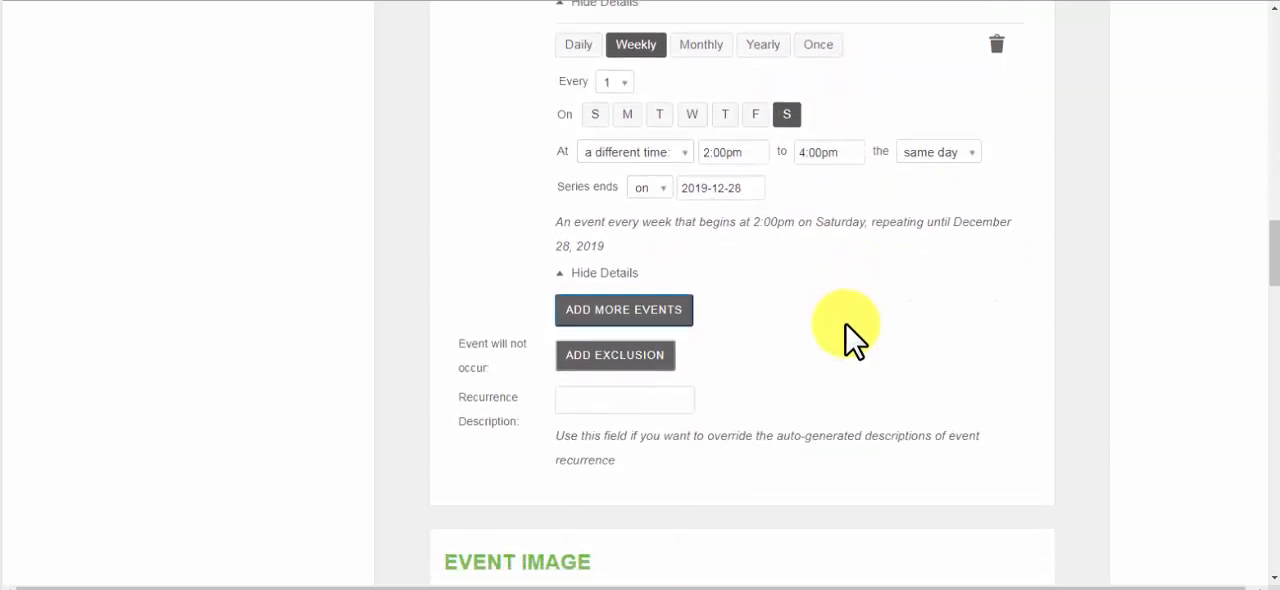
{"action": "left_click", "coordinate": [621, 354]}
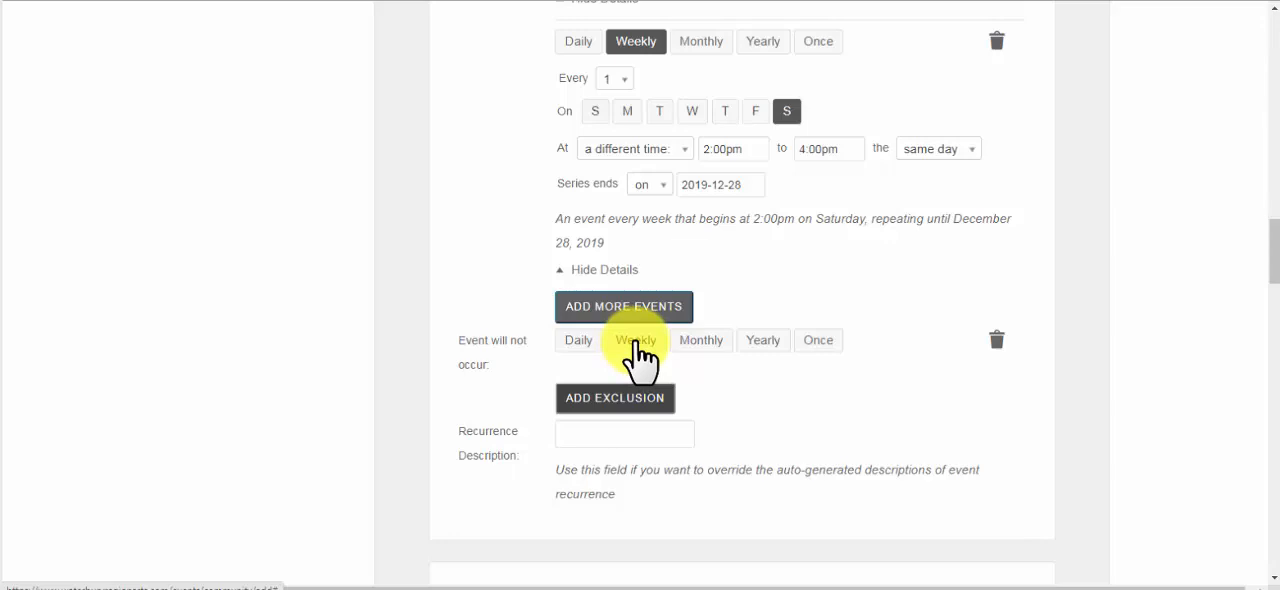
{"action": "left_click", "coordinate": [818, 342]}
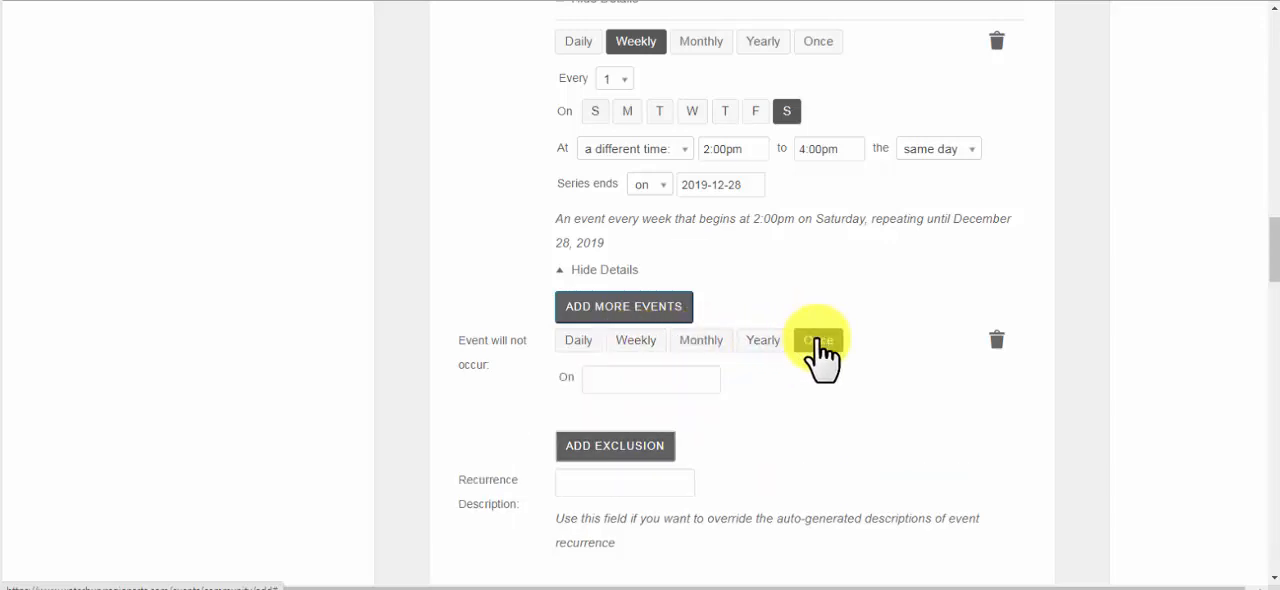
{"action": "left_click", "coordinate": [604, 383]}
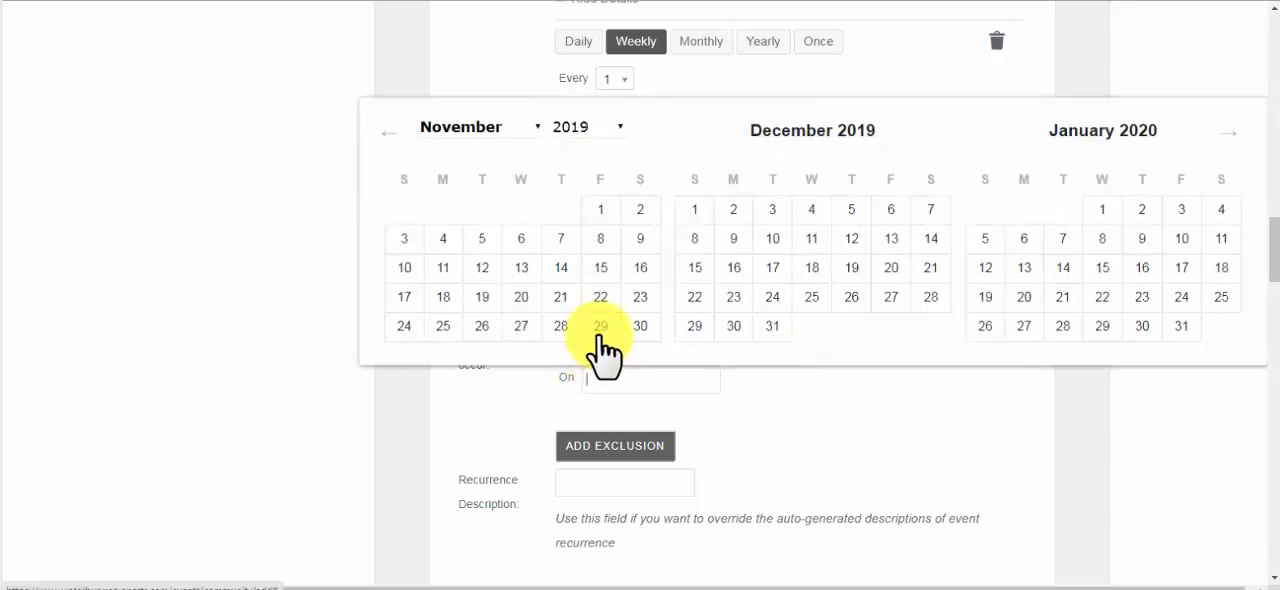
{"action": "left_click", "coordinate": [931, 270]}
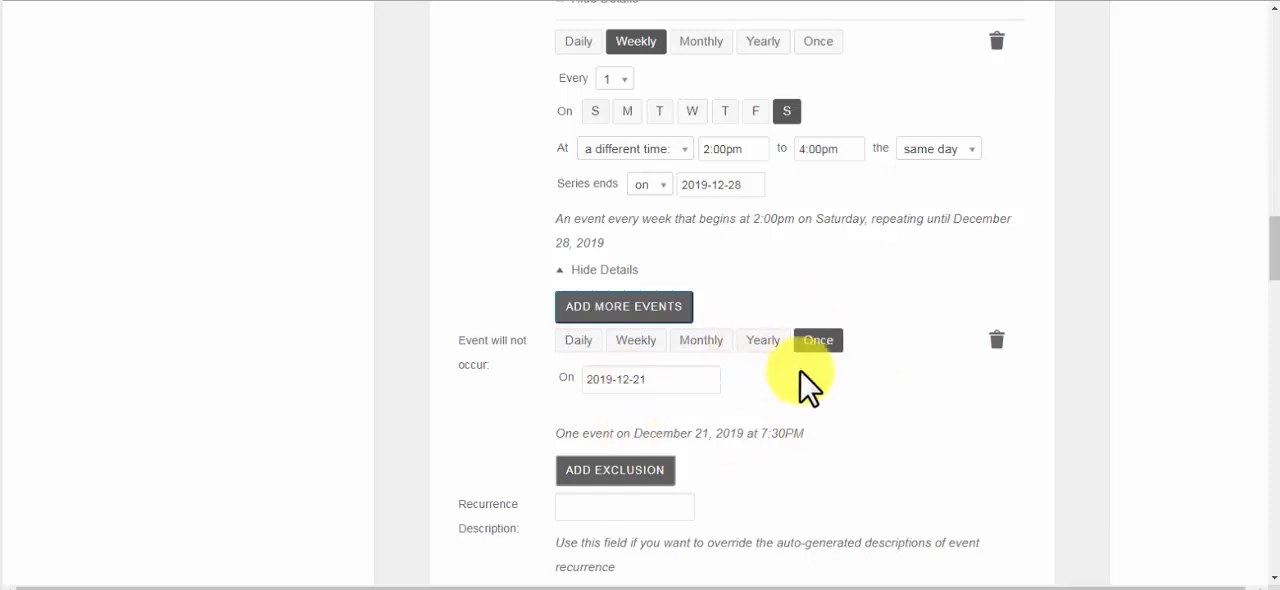
Choose the Koala picture from the Sample Pictures folder as the event image
{"action": "scroll", "coordinate": [789, 420], "scroll_direction": "down", "scroll_amount": 3}
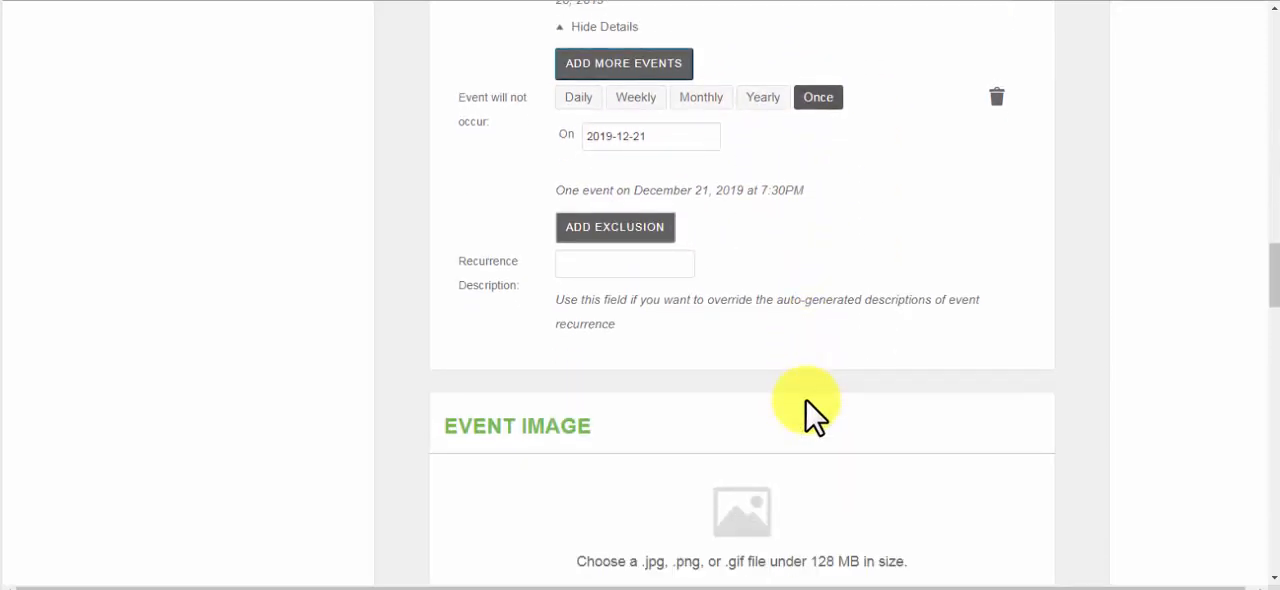
{"action": "scroll", "coordinate": [810, 410], "scroll_direction": "down", "scroll_amount": 3}
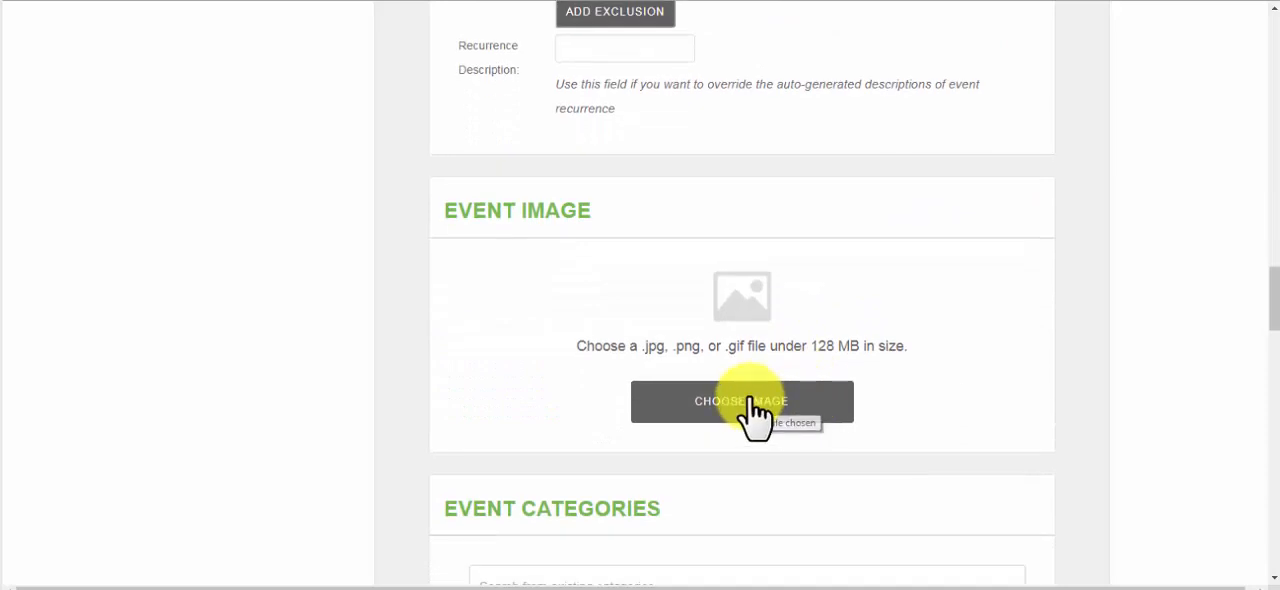
{"action": "left_click", "coordinate": [751, 400]}
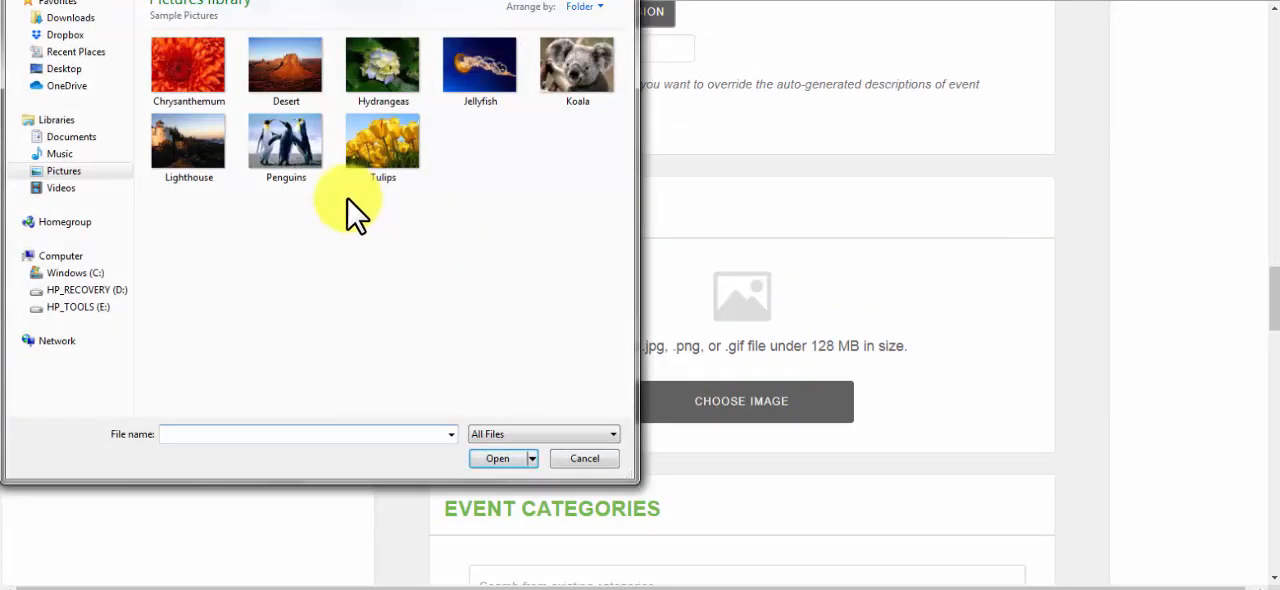
{"action": "left_click", "coordinate": [583, 66]}
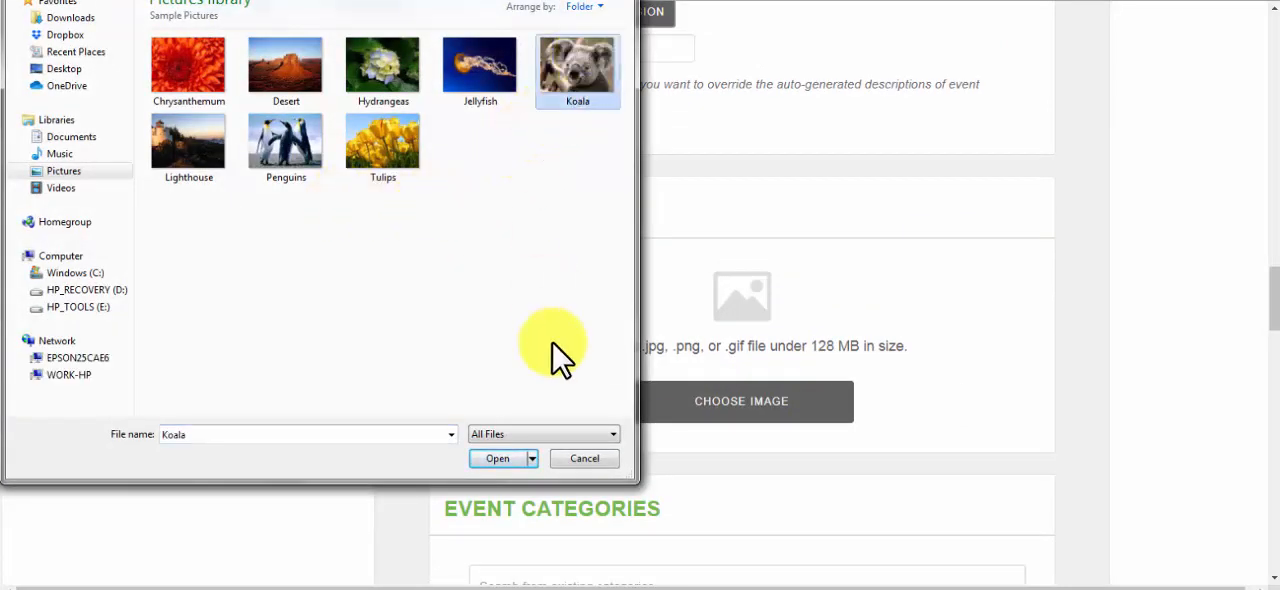
{"action": "left_click", "coordinate": [502, 457]}
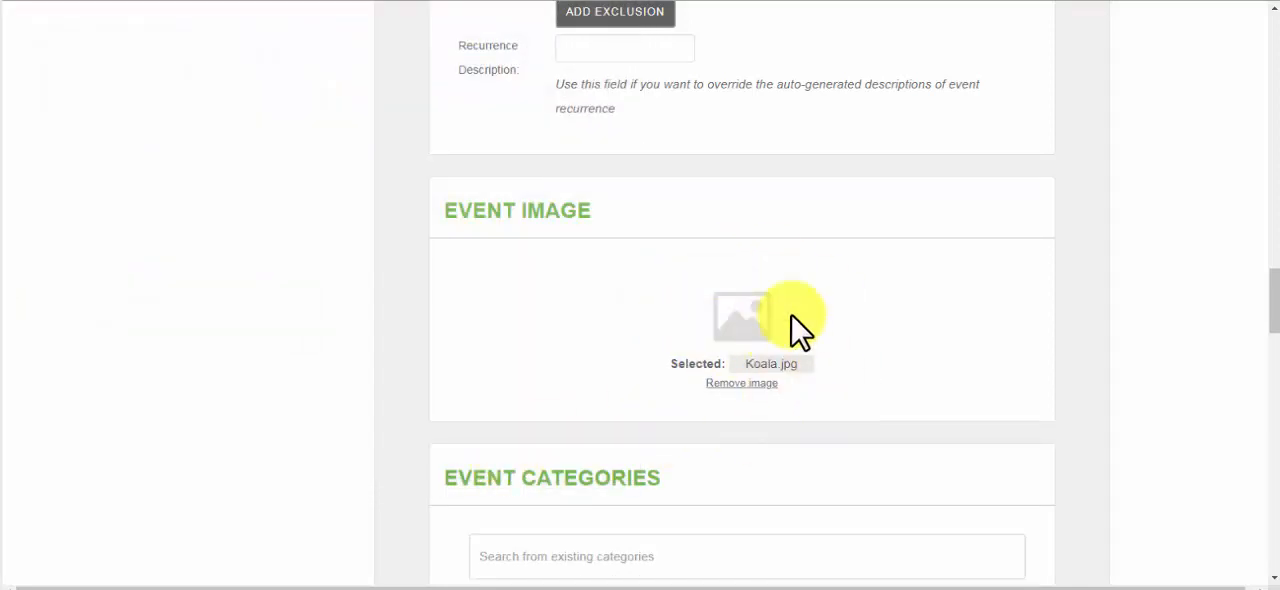
{"action": "scroll", "coordinate": [862, 329], "scroll_direction": "down", "scroll_amount": 1}
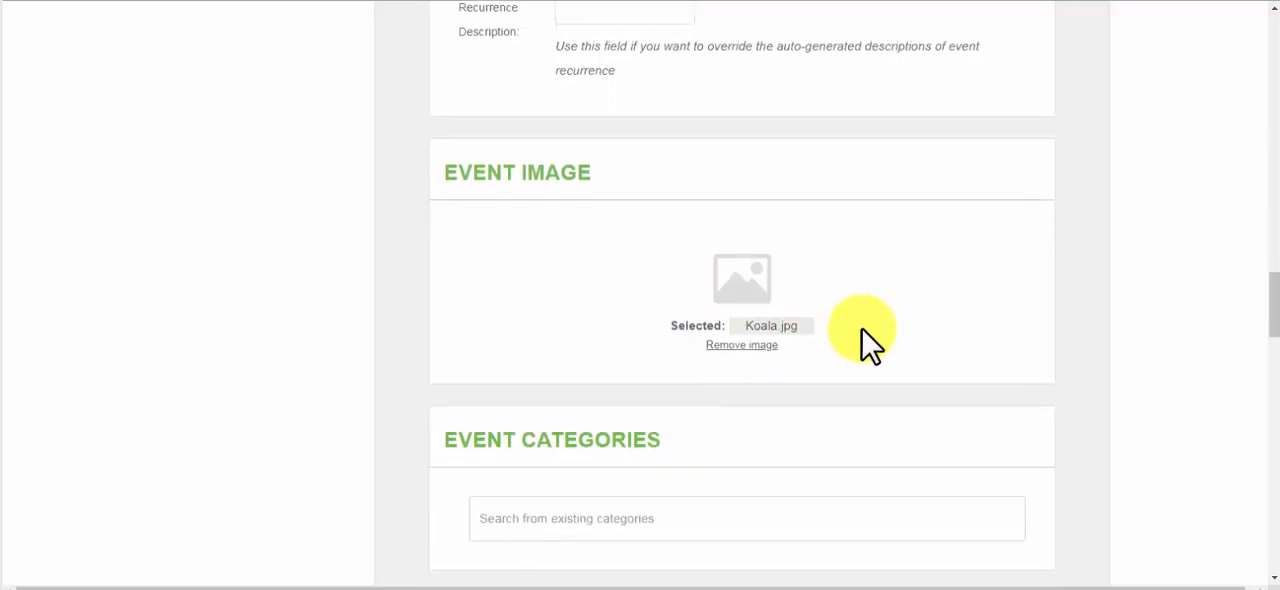
Assign the Theater category to the event
{"action": "scroll", "coordinate": [862, 329], "scroll_direction": "down", "scroll_amount": 2}
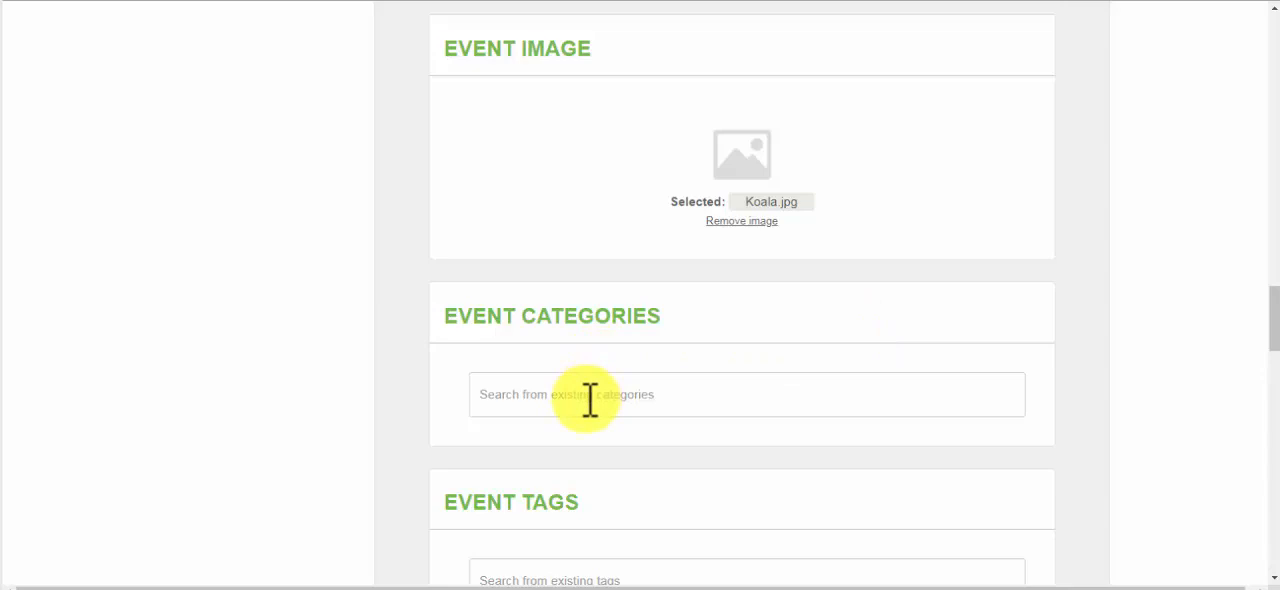
{"action": "left_click", "coordinate": [518, 395]}
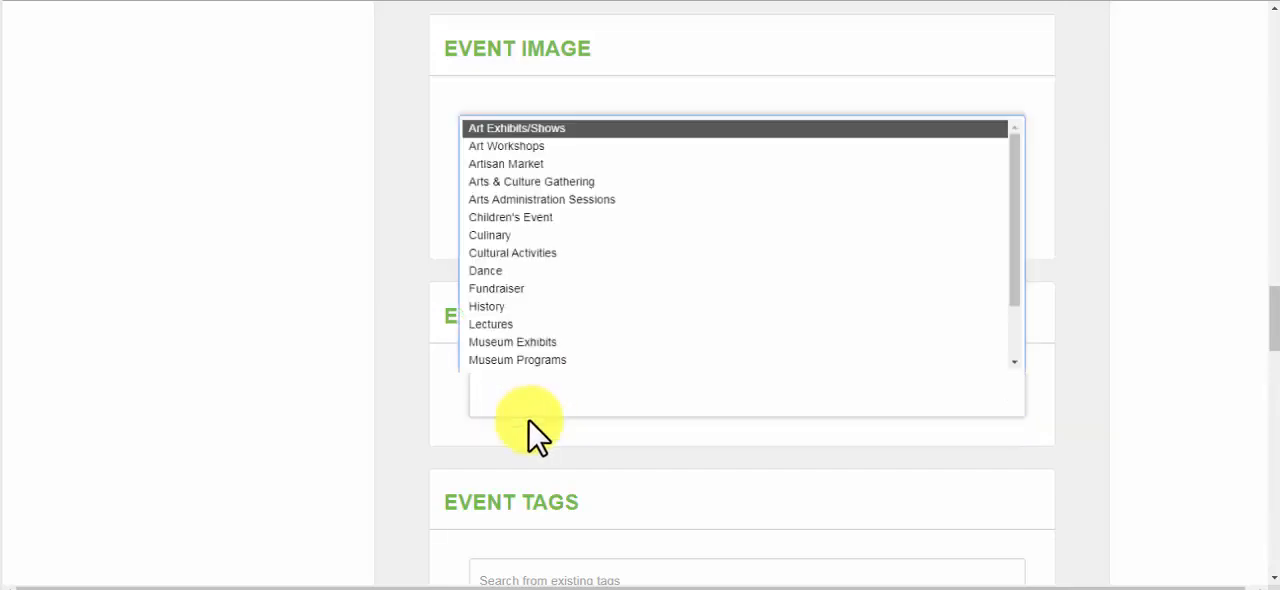
{"action": "scroll", "coordinate": [545, 265], "scroll_direction": "down", "scroll_amount": 2}
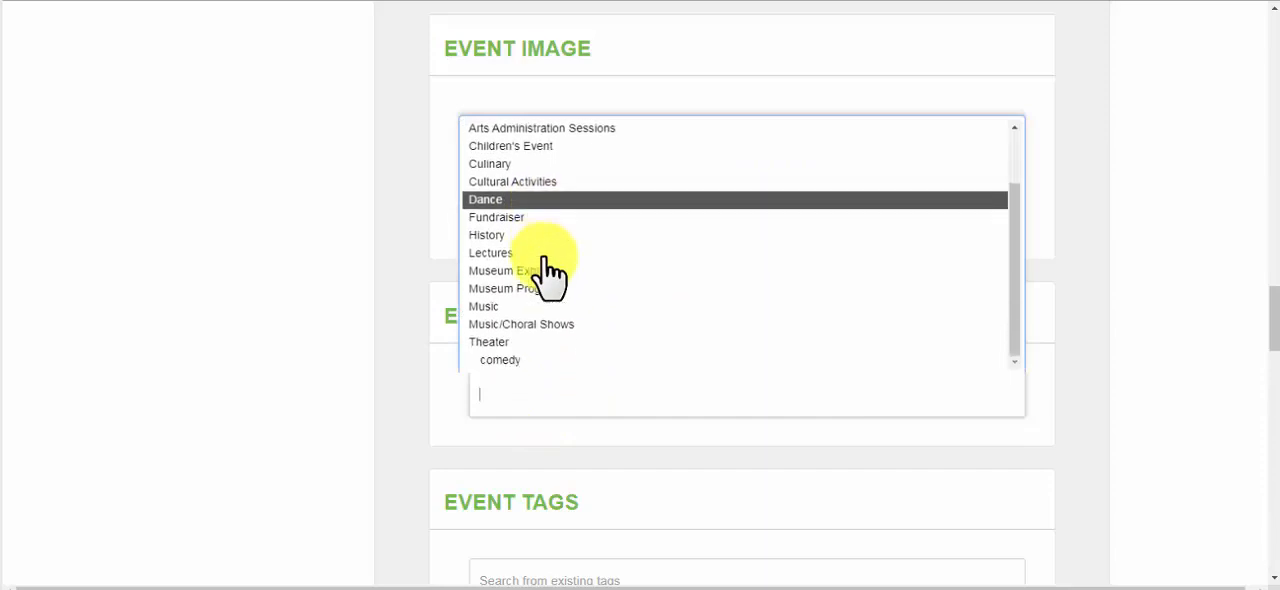
{"action": "scroll", "coordinate": [545, 270], "scroll_direction": "down", "scroll_amount": 1}
{"action": "left_click", "coordinate": [541, 261]}
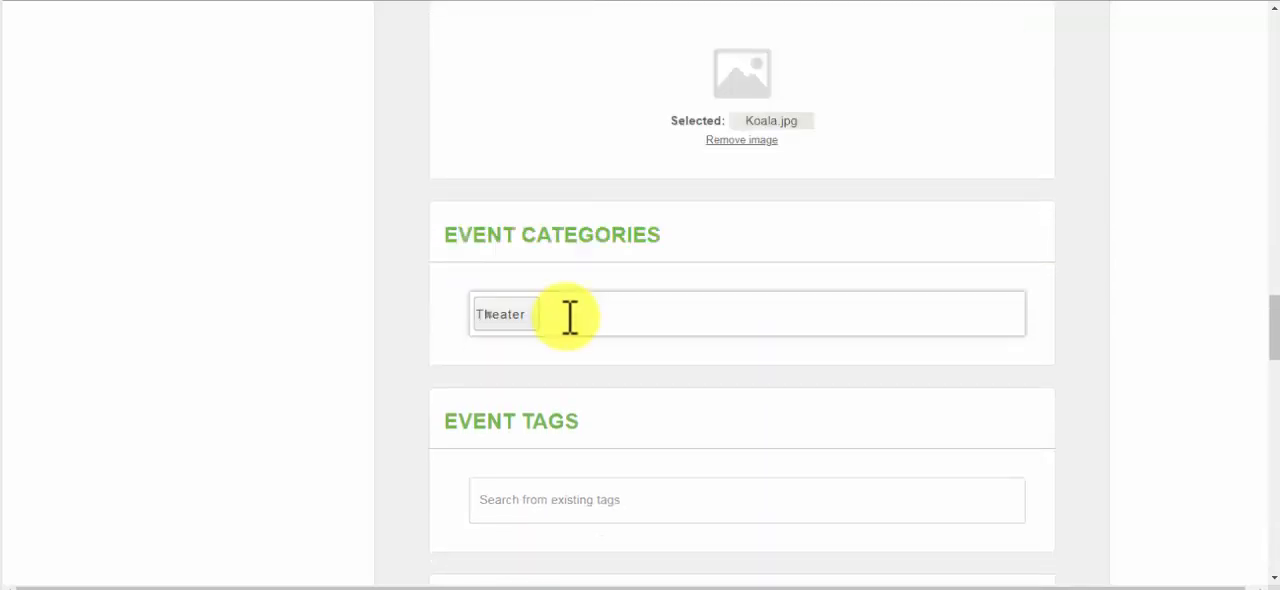
{"action": "left_click", "coordinate": [568, 315]}
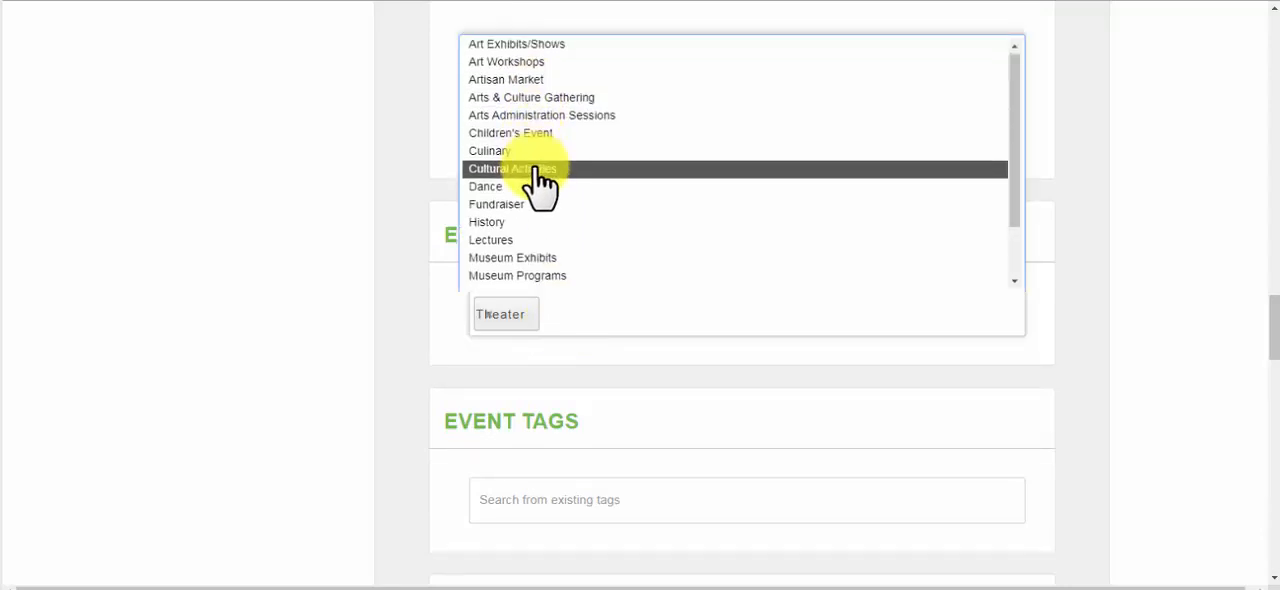
{"action": "scroll", "coordinate": [540, 180], "scroll_direction": "down", "scroll_amount": 1}
{"action": "scroll", "coordinate": [540, 180], "scroll_direction": "up", "scroll_amount": 1}
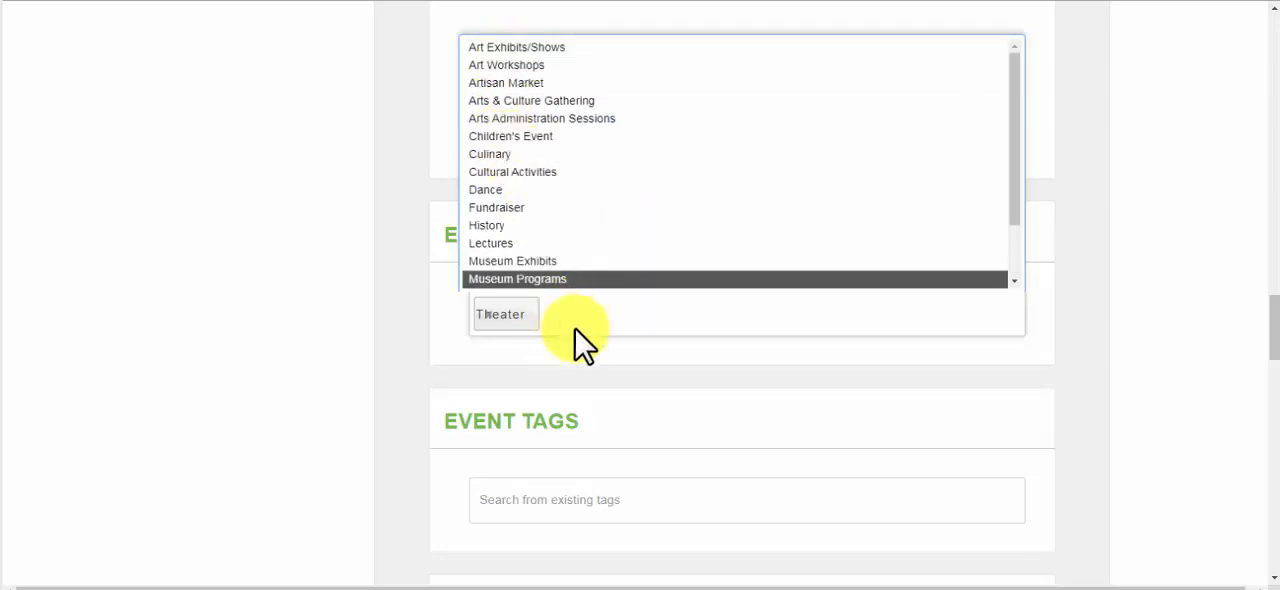
{"action": "scroll", "coordinate": [574, 333], "scroll_direction": "down", "scroll_amount": 3}
{"action": "scroll", "coordinate": [575, 329], "scroll_direction": "up", "scroll_amount": 2}
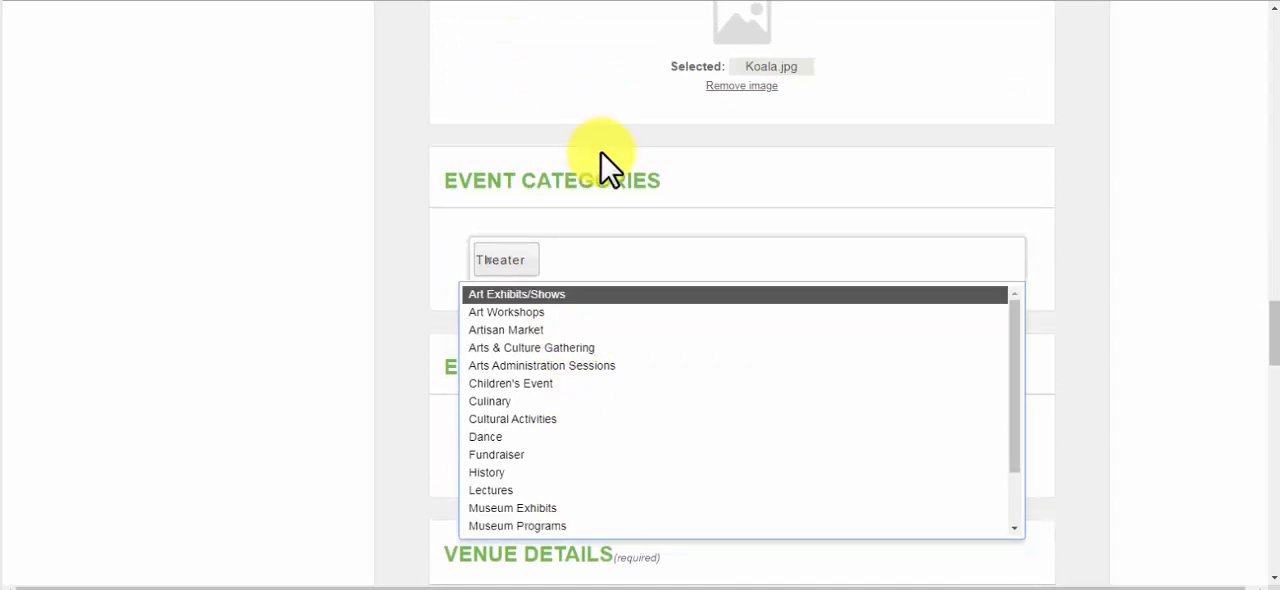
{"action": "left_click", "coordinate": [441, 450]}
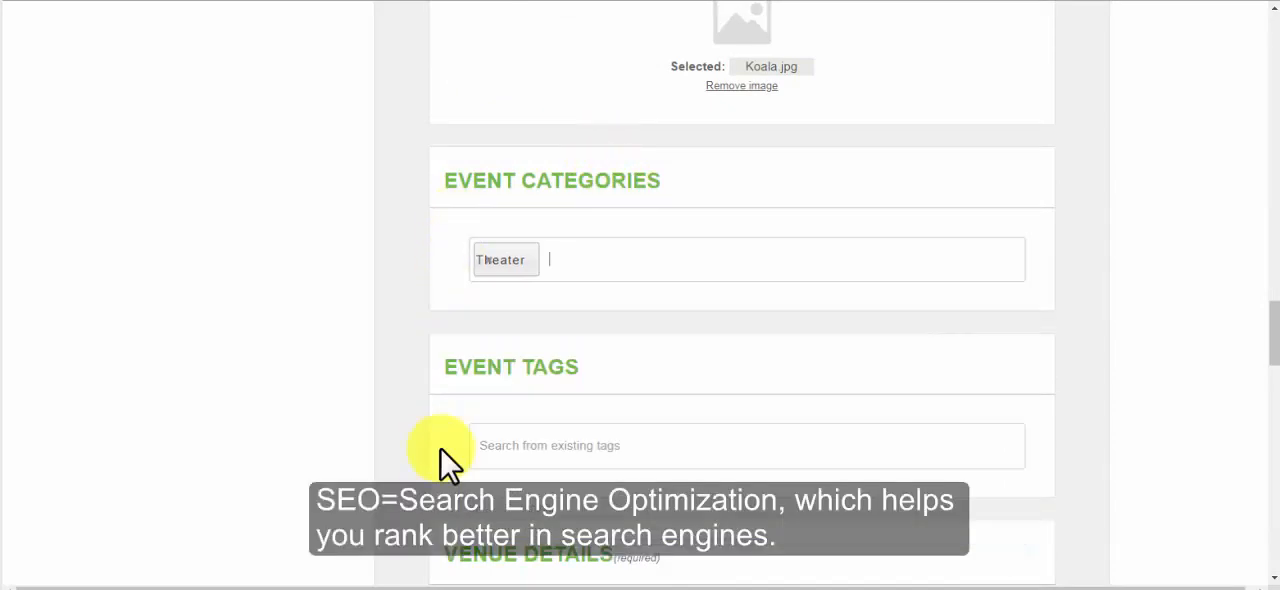
Add the existing theater tag to the event
{"action": "left_click", "coordinate": [534, 440]}
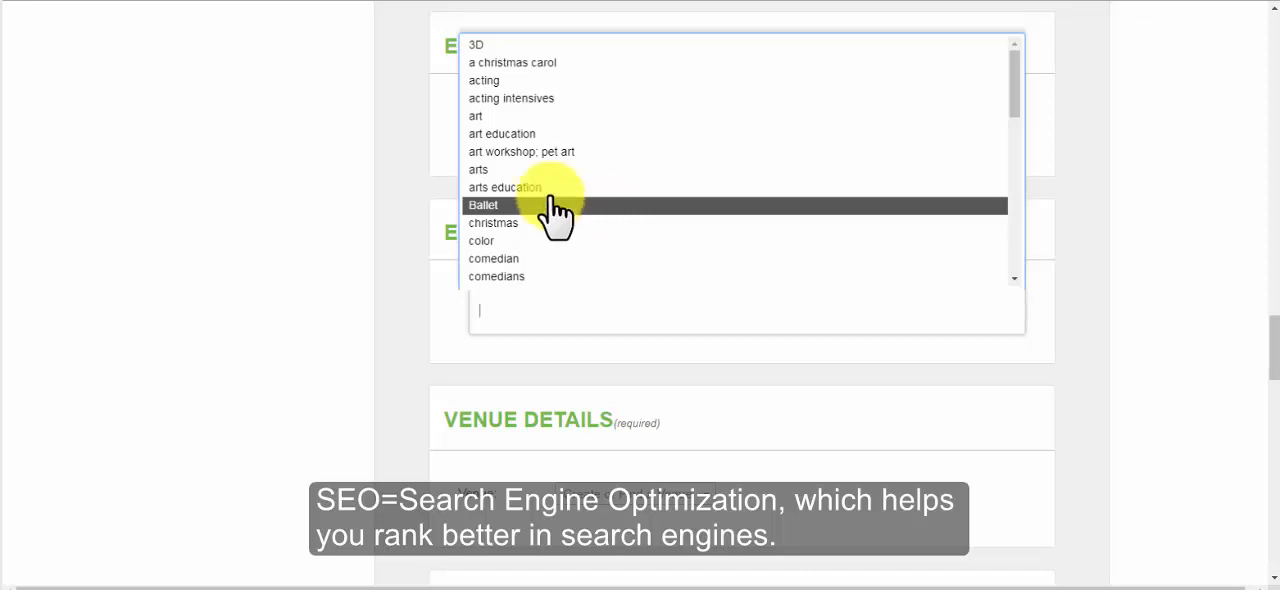
{"action": "scroll", "coordinate": [585, 205], "scroll_direction": "down", "scroll_amount": 5}
{"action": "scroll", "coordinate": [537, 198], "scroll_direction": "down", "scroll_amount": 3}
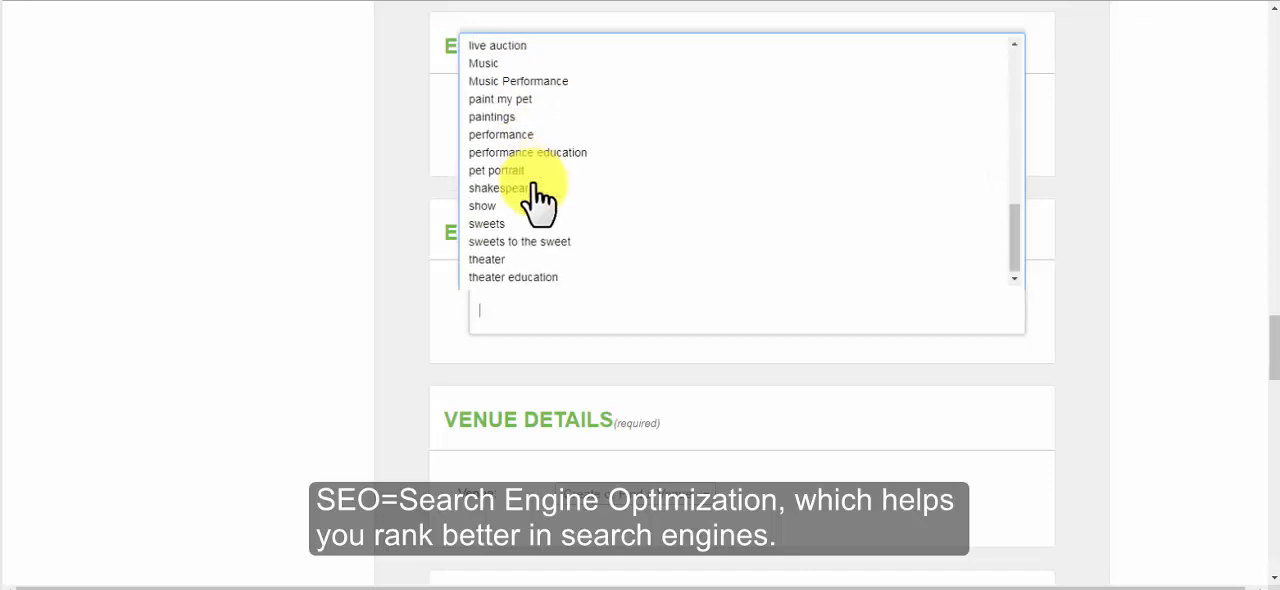
{"action": "left_click", "coordinate": [590, 260]}
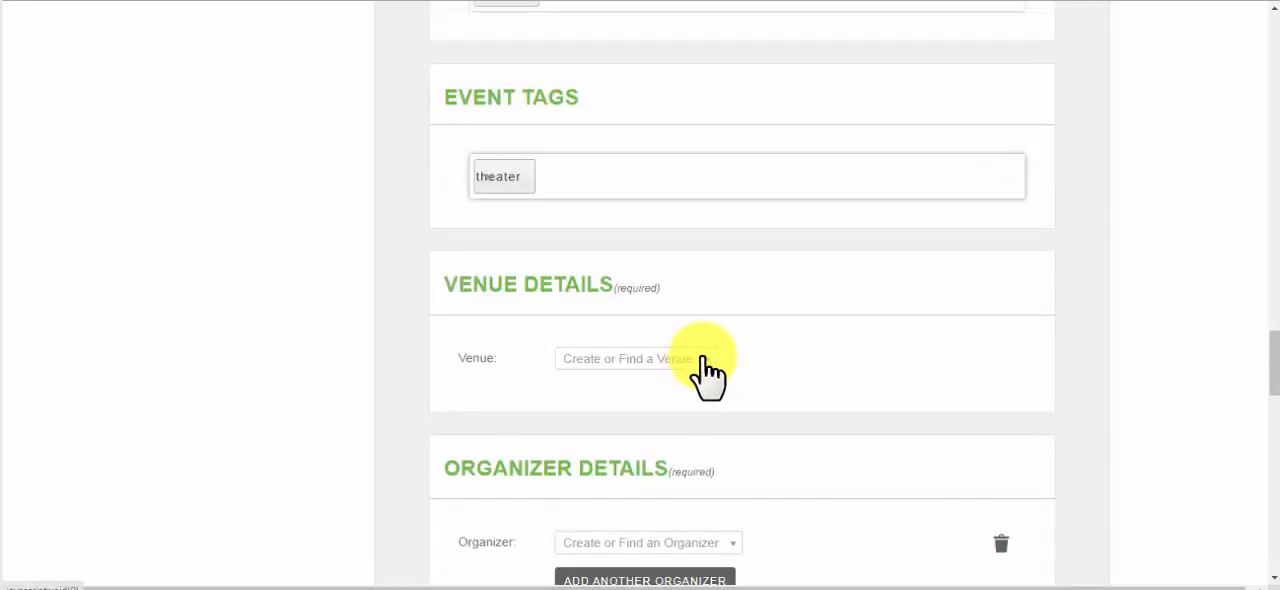
Set the event venue to NVCC Playbox Theater from the existing venues
{"action": "left_click", "coordinate": [706, 372]}
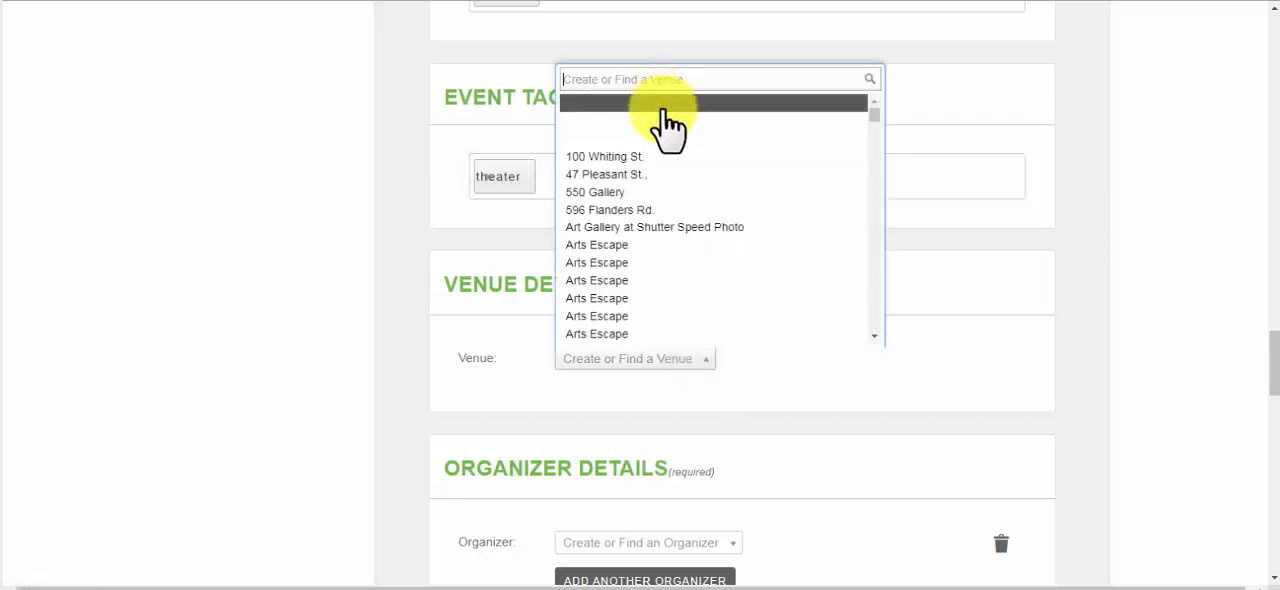
{"action": "scroll", "coordinate": [635, 250], "scroll_direction": "down", "scroll_amount": 3}
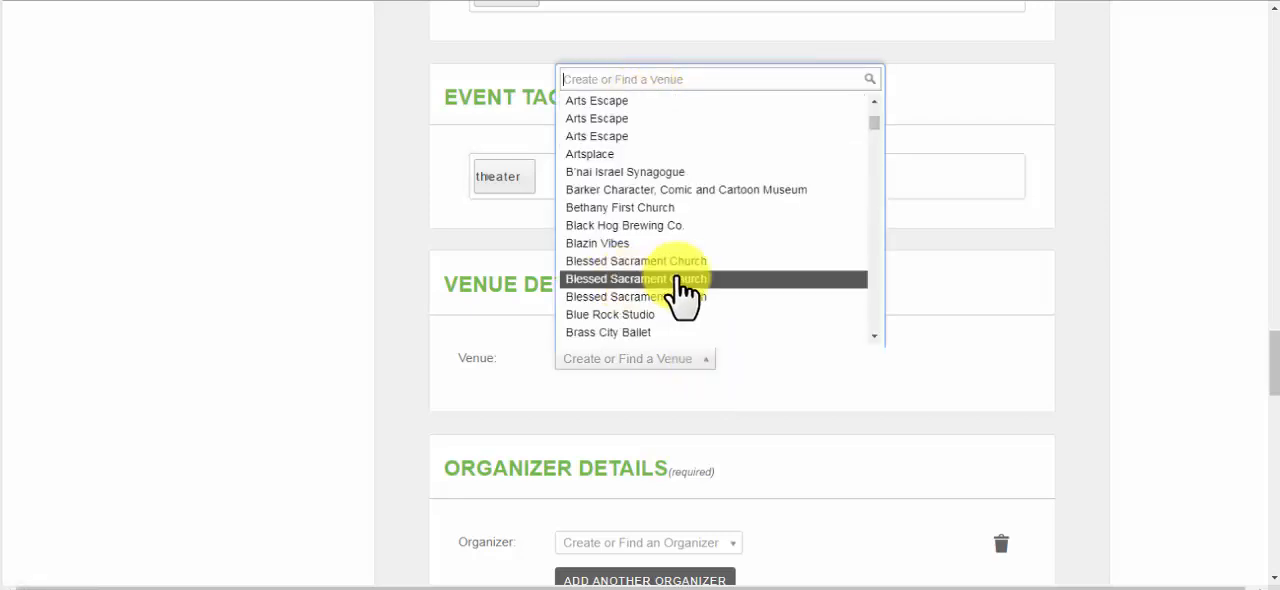
{"action": "scroll", "coordinate": [680, 292], "scroll_direction": "down", "scroll_amount": 3}
{"action": "scroll", "coordinate": [676, 290], "scroll_direction": "down", "scroll_amount": 15}
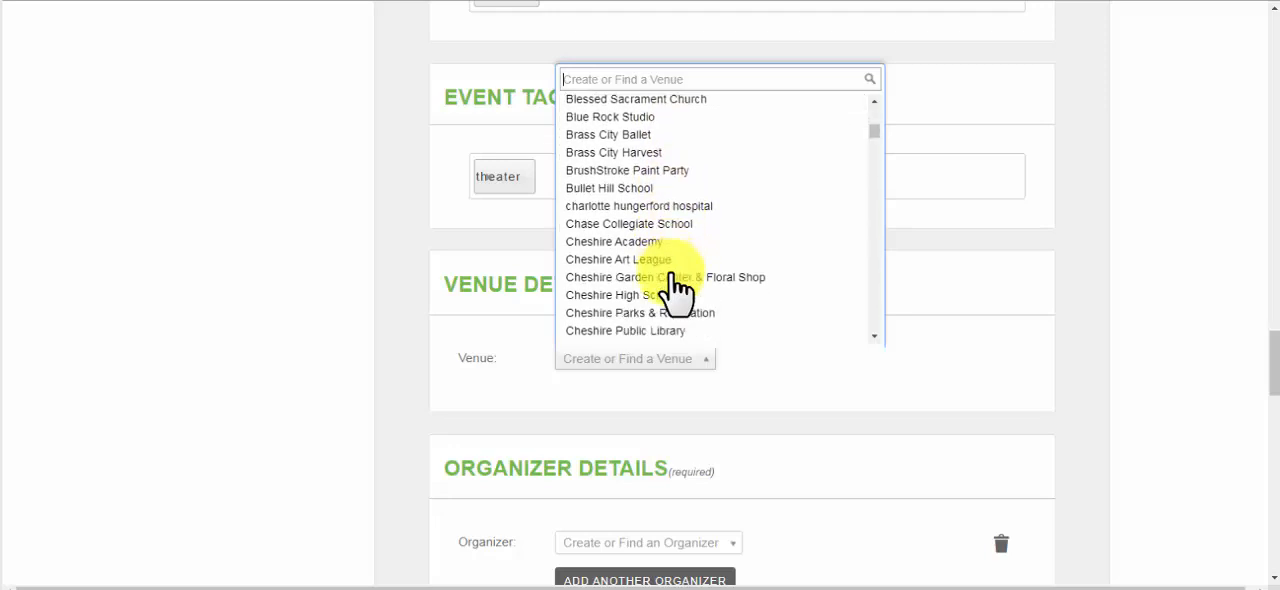
{"action": "scroll", "coordinate": [676, 290], "scroll_direction": "down", "scroll_amount": 8}
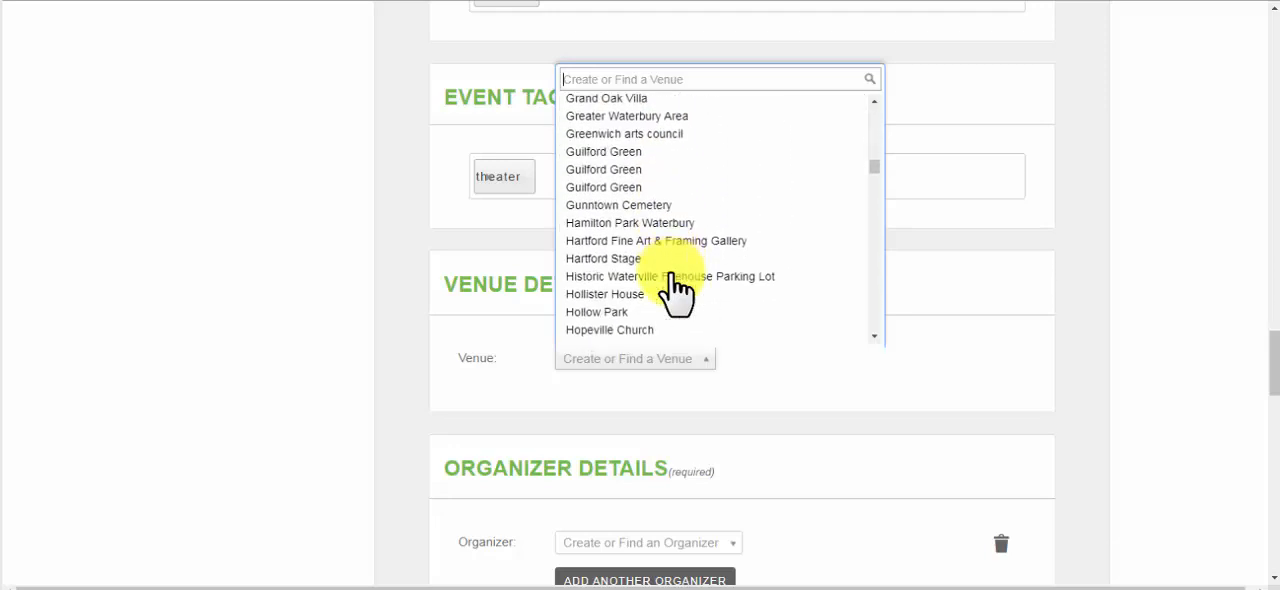
{"action": "scroll", "coordinate": [676, 290], "scroll_direction": "down", "scroll_amount": 10}
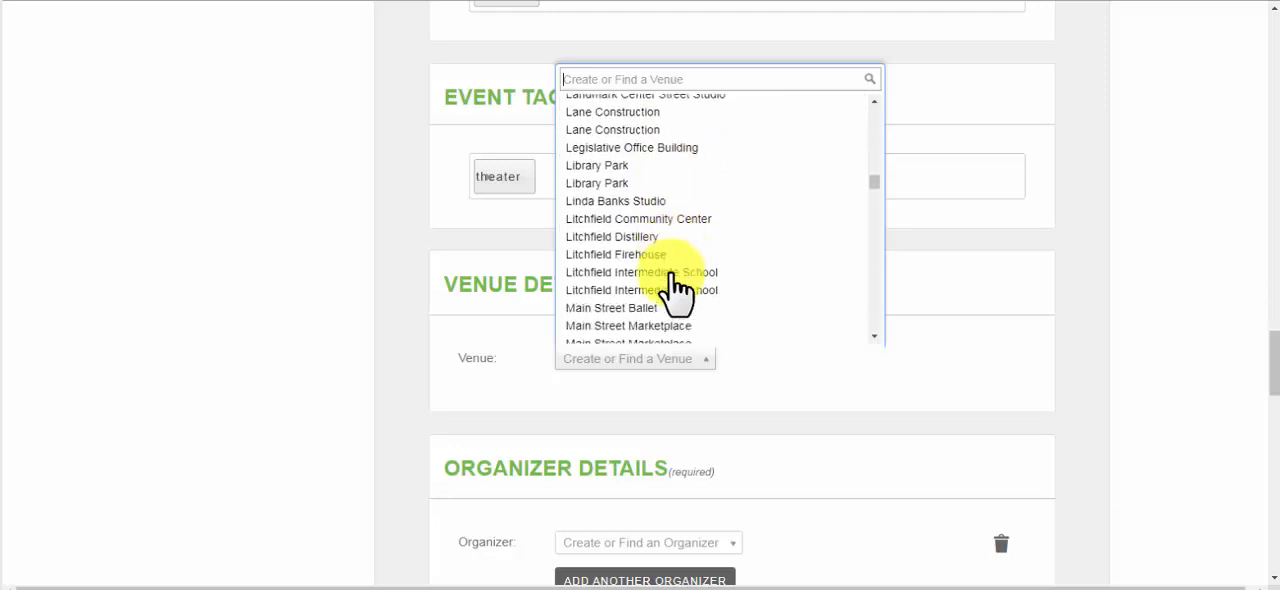
{"action": "scroll", "coordinate": [676, 290], "scroll_direction": "down", "scroll_amount": 3}
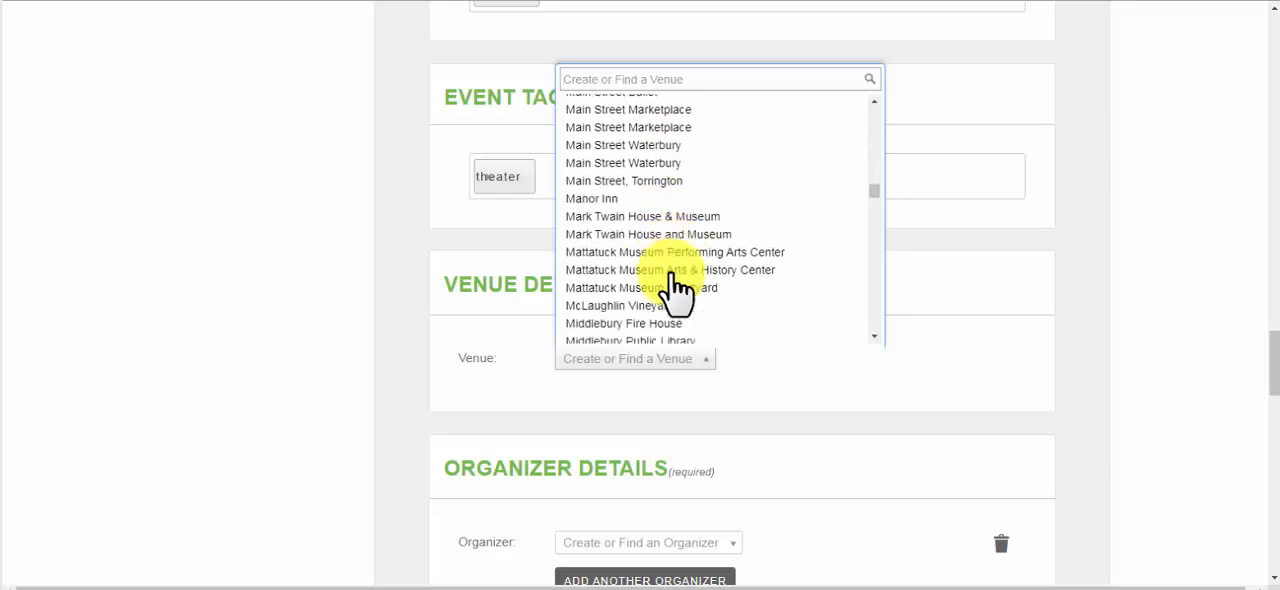
{"action": "scroll", "coordinate": [676, 290], "scroll_direction": "down", "scroll_amount": 6}
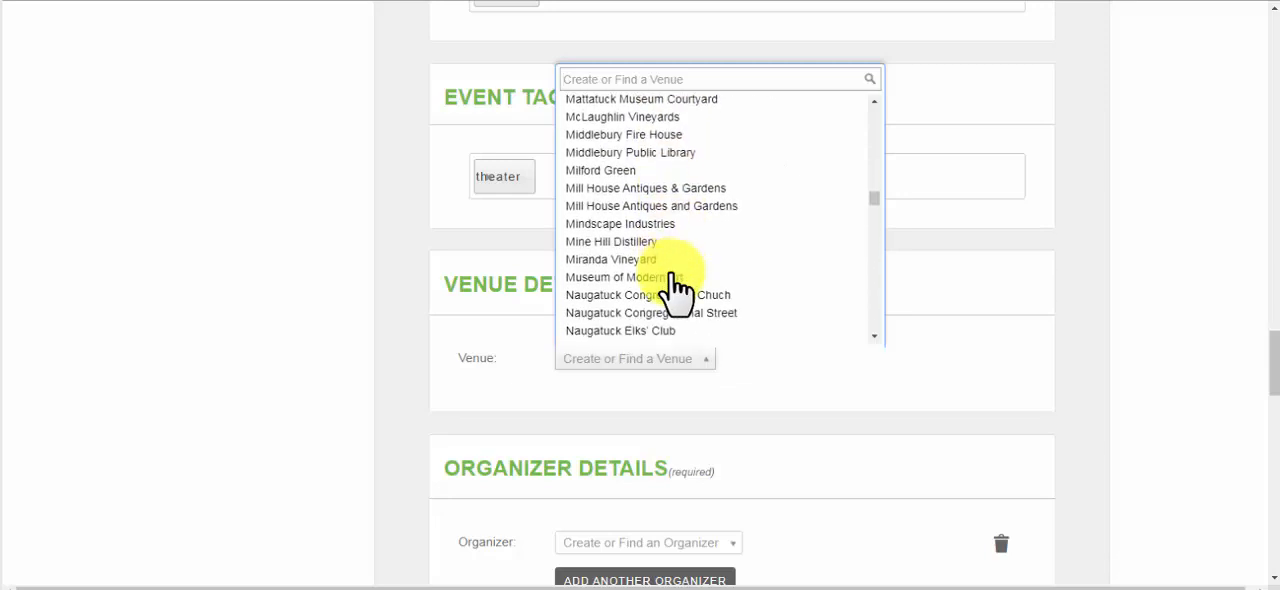
{"action": "scroll", "coordinate": [676, 290], "scroll_direction": "down", "scroll_amount": 2}
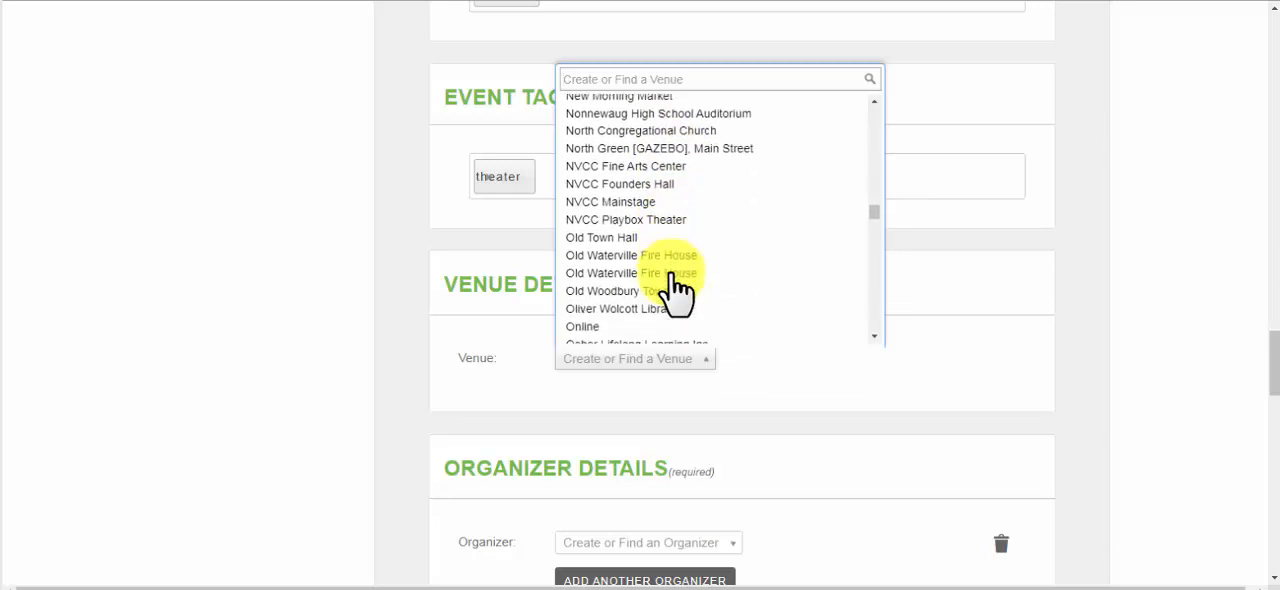
{"action": "left_click", "coordinate": [660, 220]}
Set the event organizer to Arts & Culture Collaborative and add a blank second organizer entry
{"action": "scroll", "coordinate": [700, 320], "scroll_direction": "down", "scroll_amount": 1}
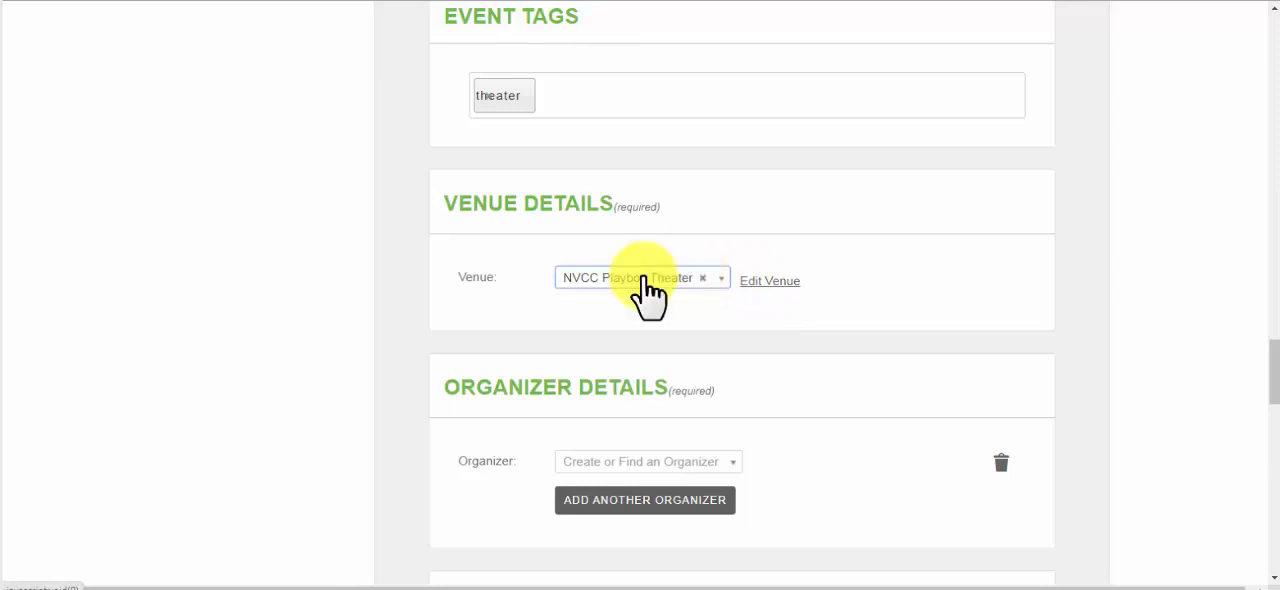
{"action": "scroll", "coordinate": [680, 320], "scroll_direction": "down", "scroll_amount": 2}
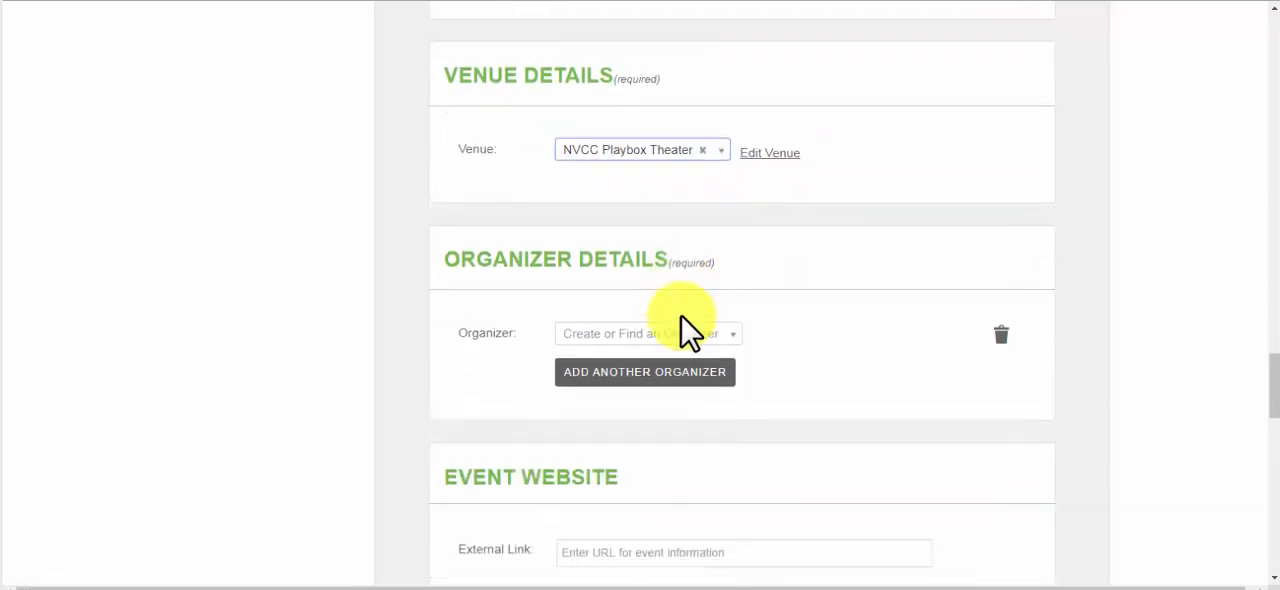
{"action": "left_click", "coordinate": [668, 302]}
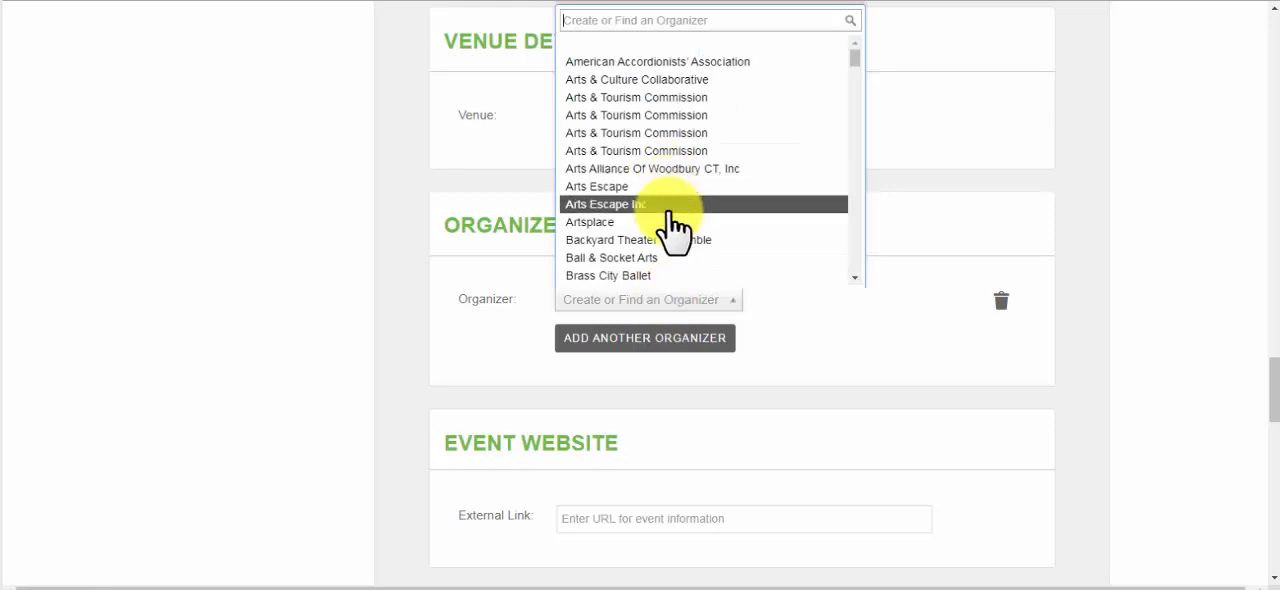
{"action": "scroll", "coordinate": [675, 225], "scroll_direction": "down", "scroll_amount": 1}
{"action": "scroll", "coordinate": [651, 40], "scroll_direction": "up", "scroll_amount": 3}
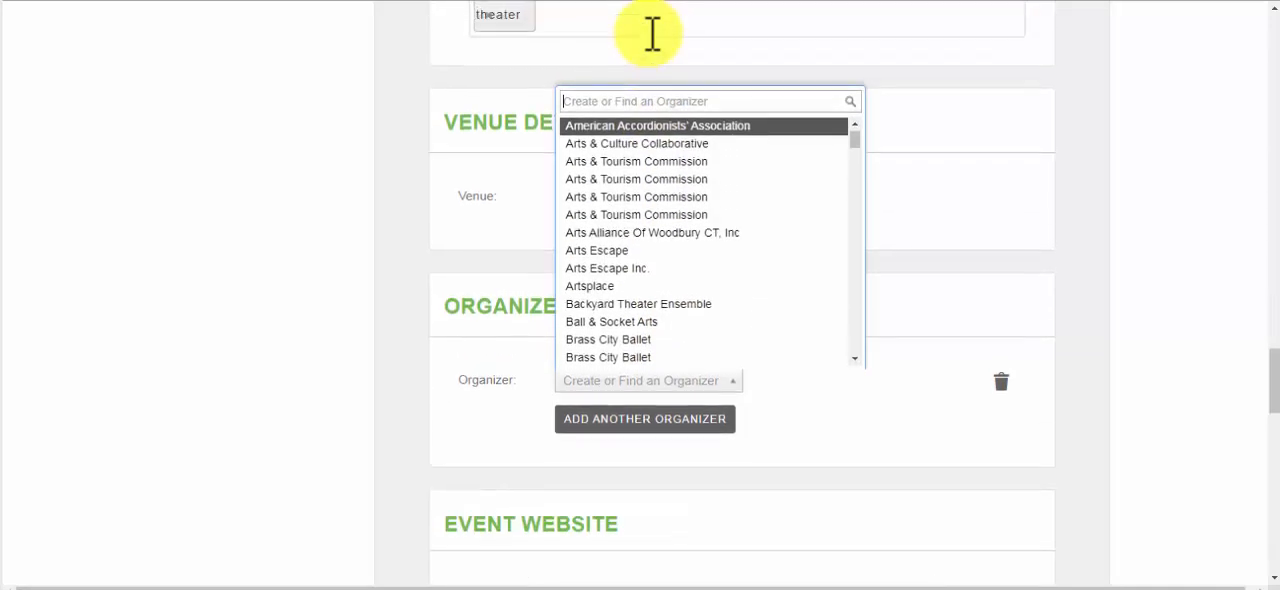
{"action": "left_click", "coordinate": [657, 145]}
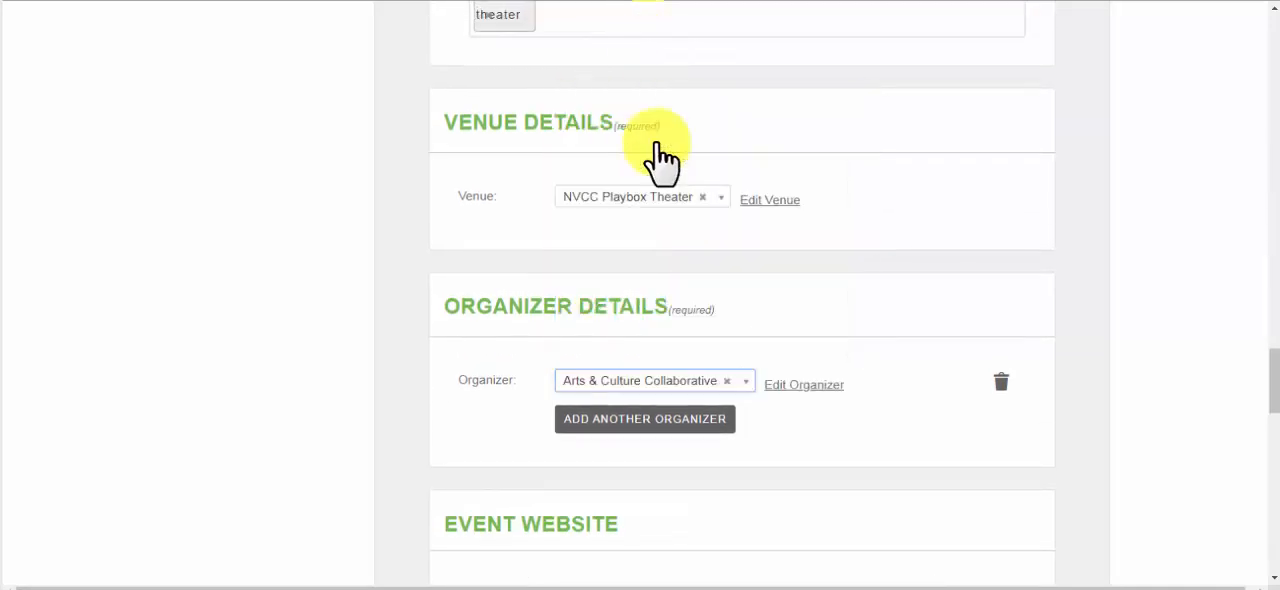
{"action": "left_click", "coordinate": [695, 420]}
{"action": "scroll", "coordinate": [760, 425], "scroll_direction": "down", "scroll_amount": 3}
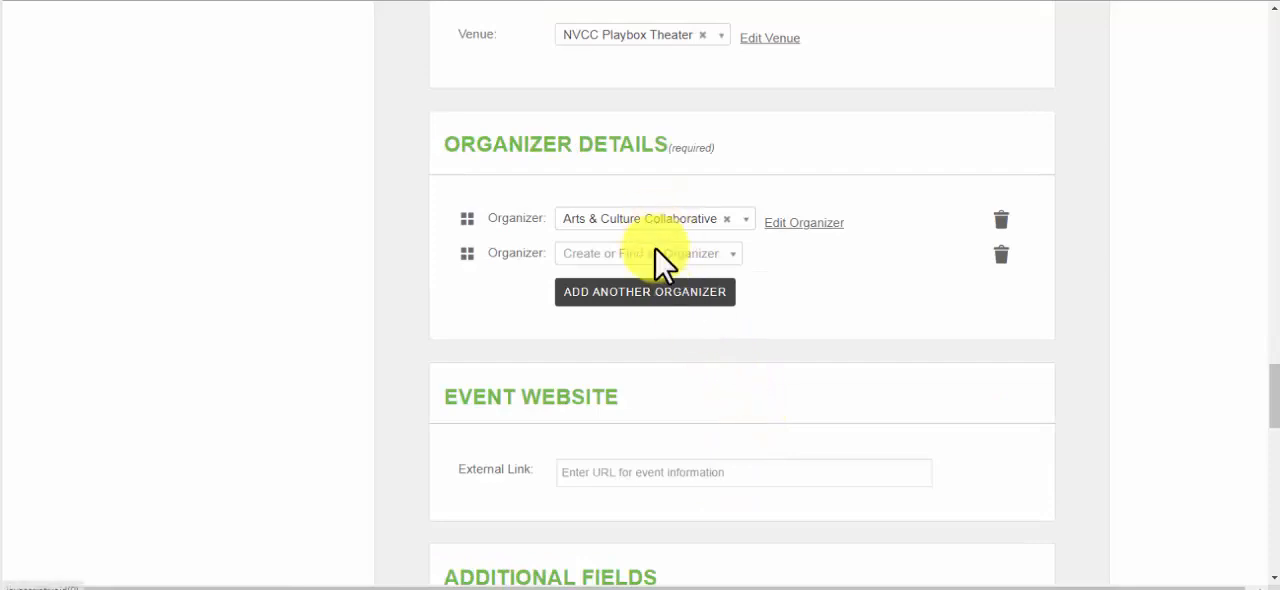
Enlarge the text box for the brochure's 25-words-or-less short description in the Additional Fields section
{"action": "scroll", "coordinate": [714, 389], "scroll_direction": "down", "scroll_amount": 1}
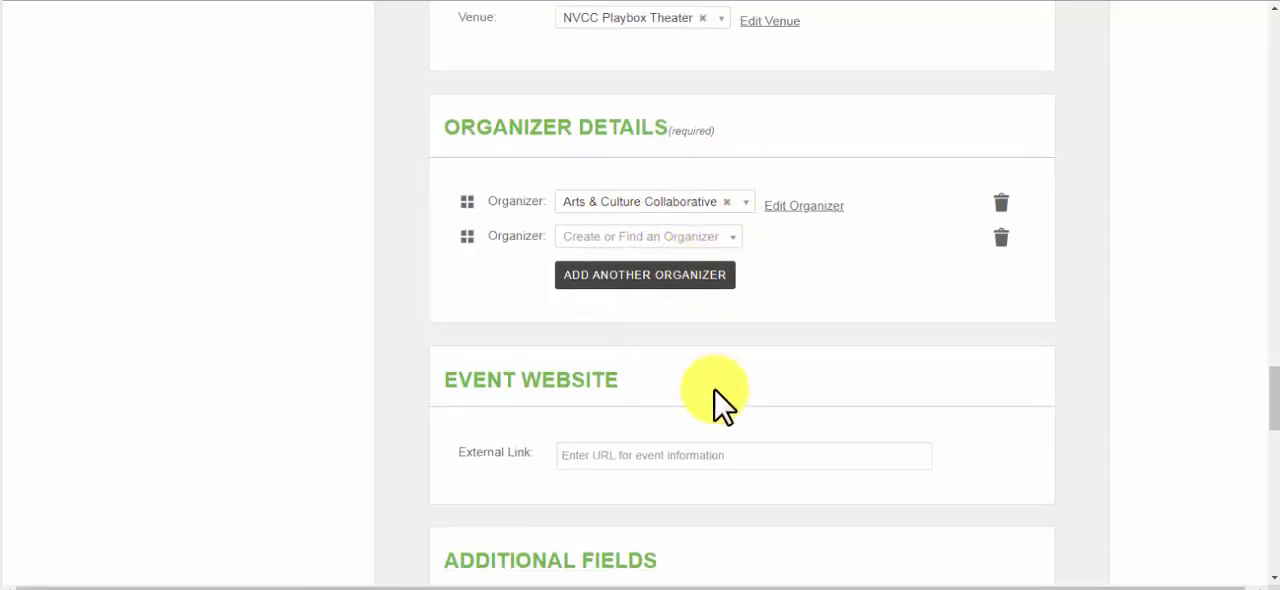
{"action": "left_click", "coordinate": [597, 365]}
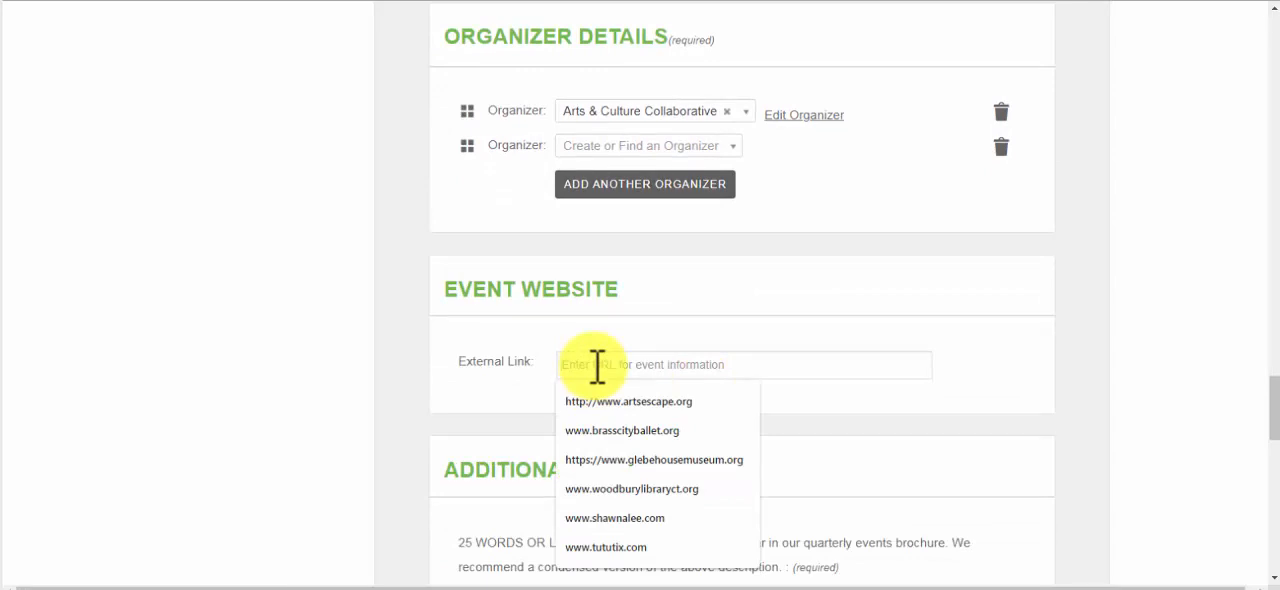
{"action": "scroll", "coordinate": [597, 365], "scroll_direction": "down", "scroll_amount": 1}
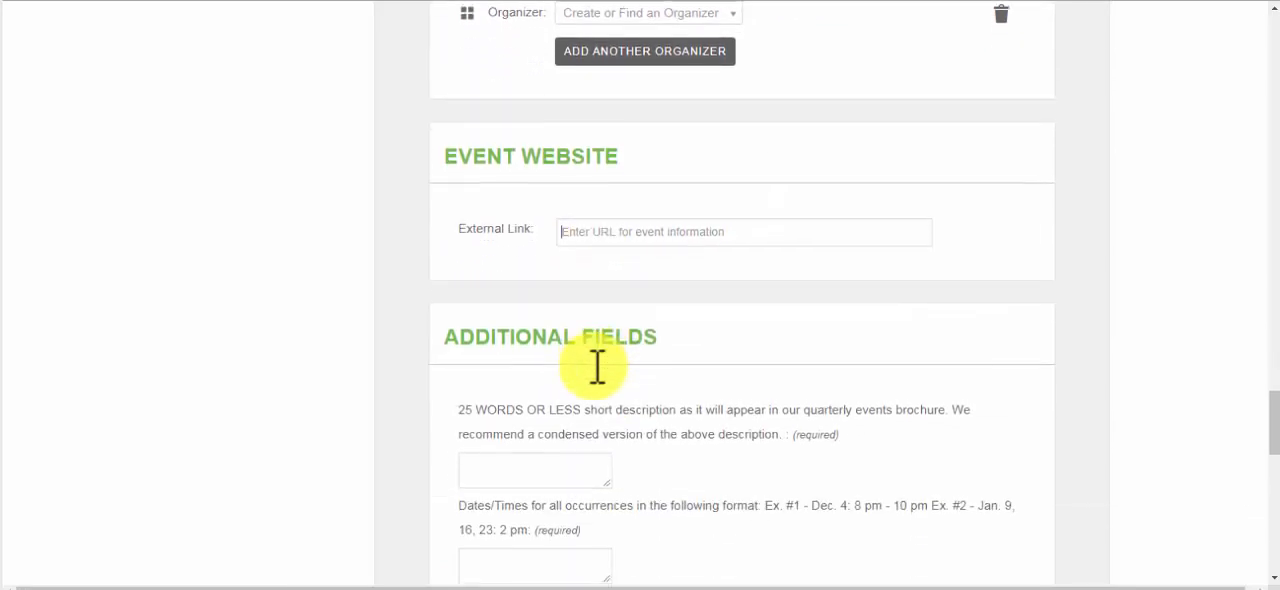
{"action": "scroll", "coordinate": [597, 365], "scroll_direction": "down", "scroll_amount": 1}
{"action": "scroll", "coordinate": [597, 365], "scroll_direction": "down", "scroll_amount": 2}
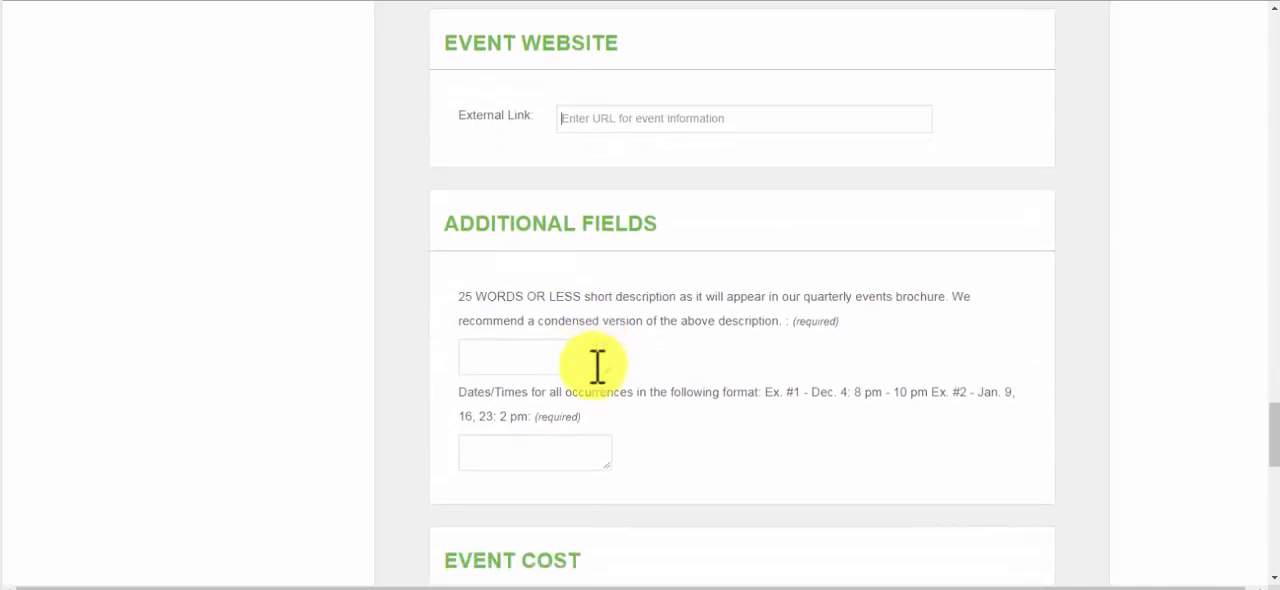
{"action": "scroll", "coordinate": [597, 365], "scroll_direction": "up", "scroll_amount": 1}
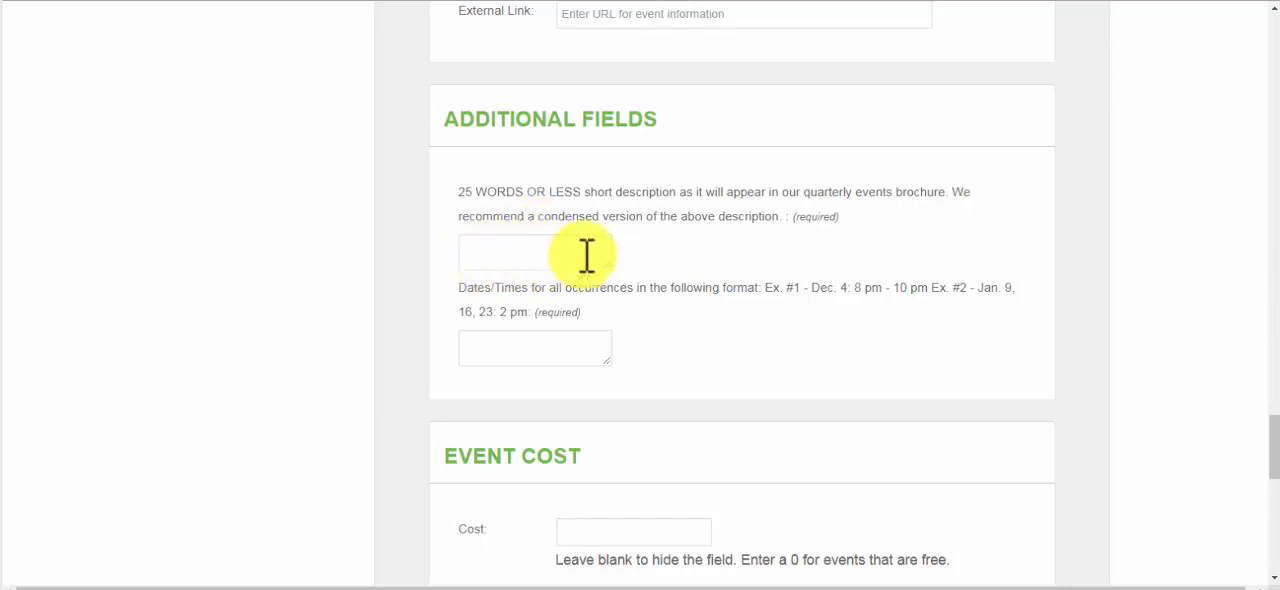
{"action": "left_click_drag", "start_coordinate": [607, 266], "coordinate": [931, 308]}
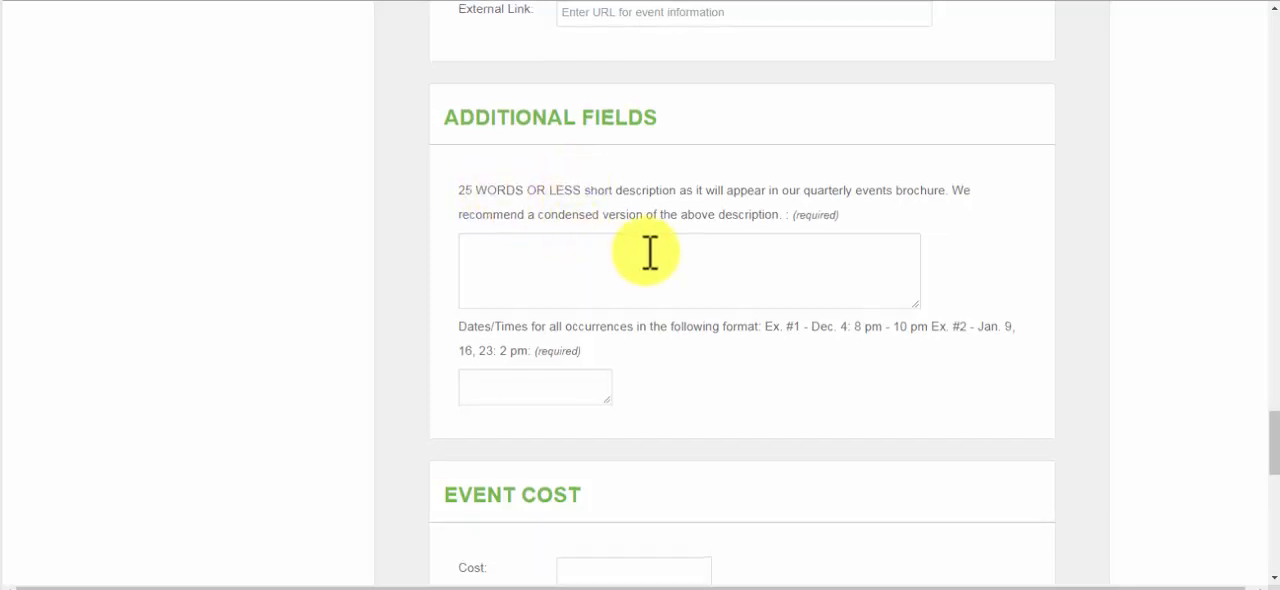
Enter the first set of dates, "Dec. 5, 12, 19, 26:", in the Dates/Times for all occurrences field
{"action": "scroll", "coordinate": [600, 300], "scroll_direction": "down", "scroll_amount": 1}
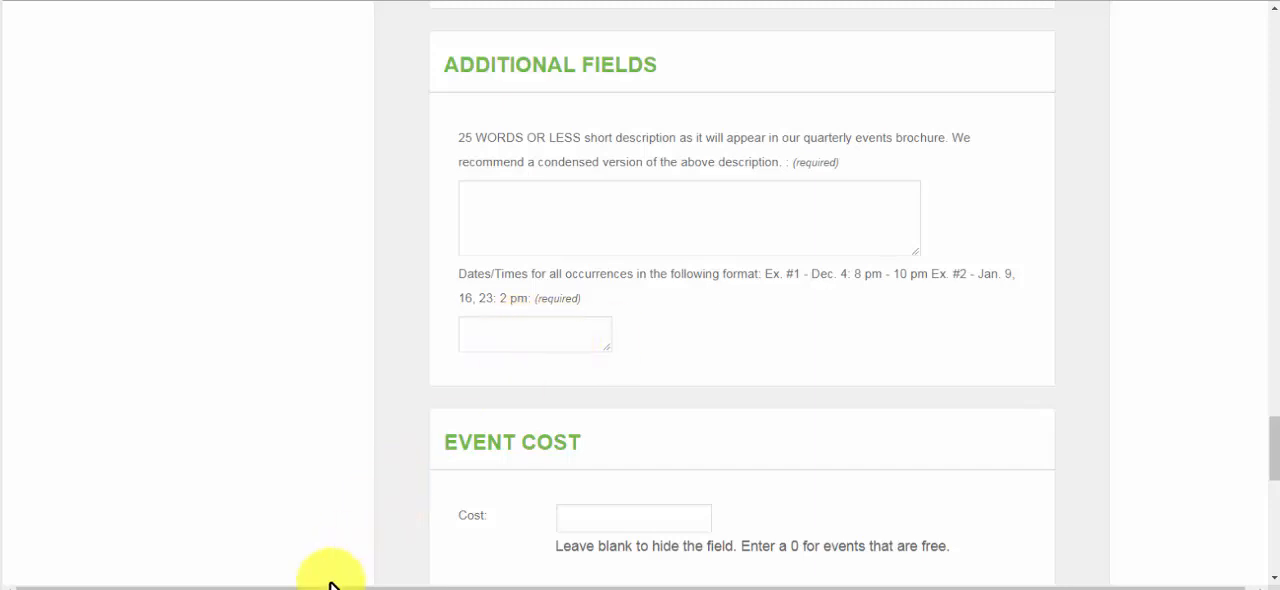
{"action": "left_click", "coordinate": [523, 338]}
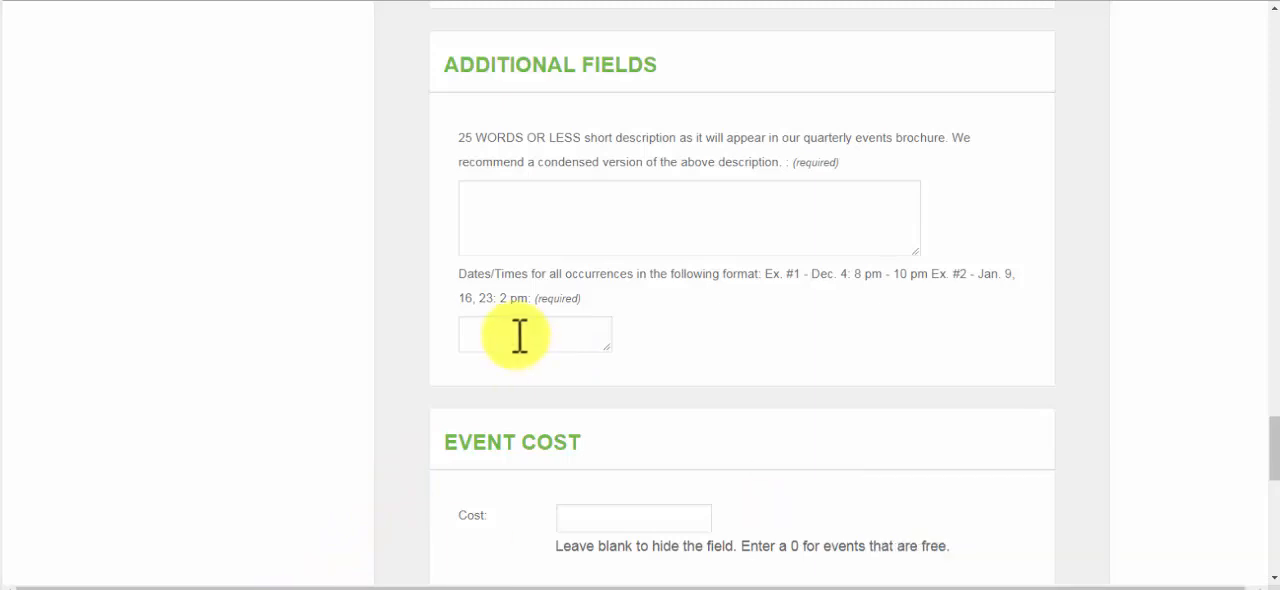
{"action": "type", "text": "Dec"}
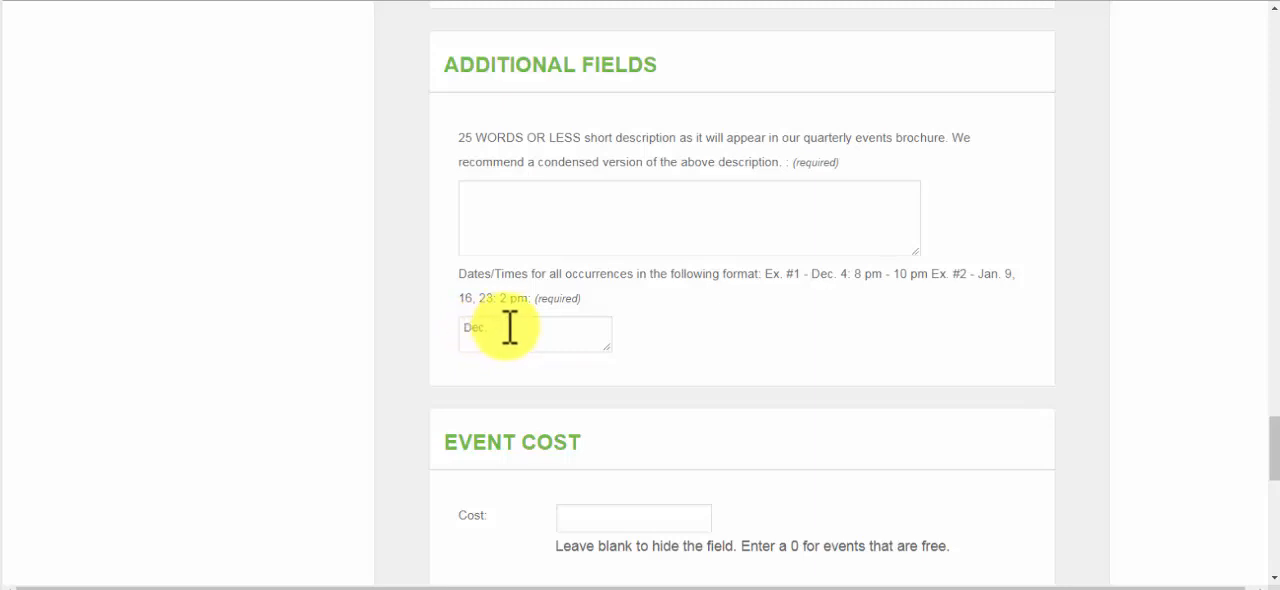
{"action": "type", "text": "5, 1 2, "}
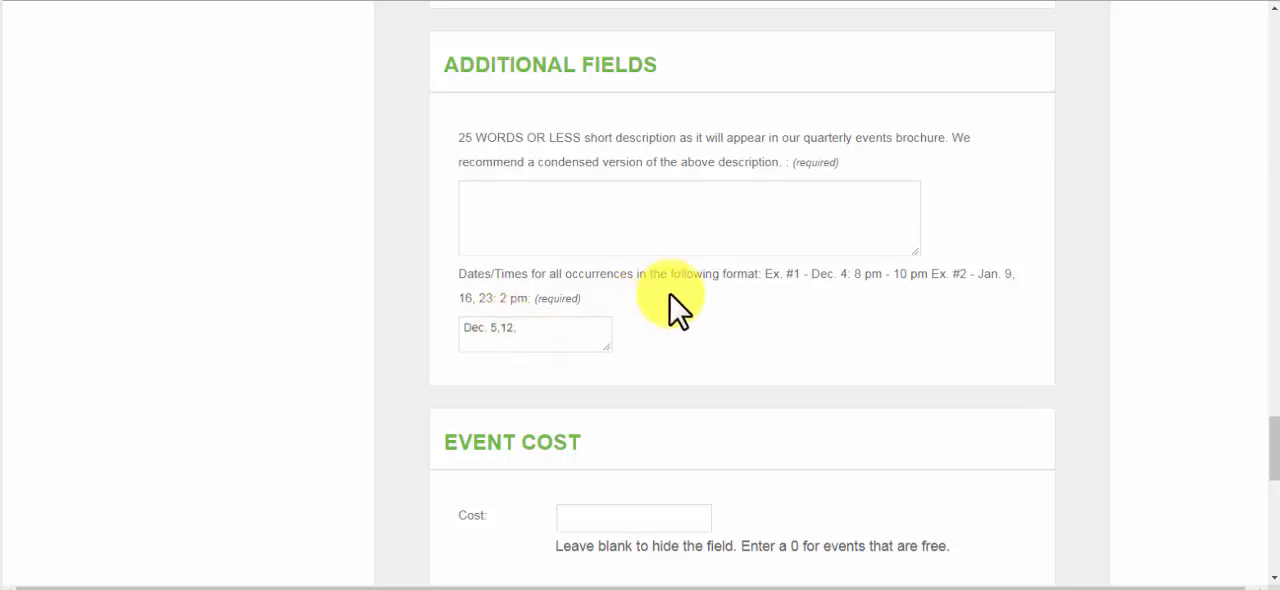
{"action": "type", "text": "19, 26"}
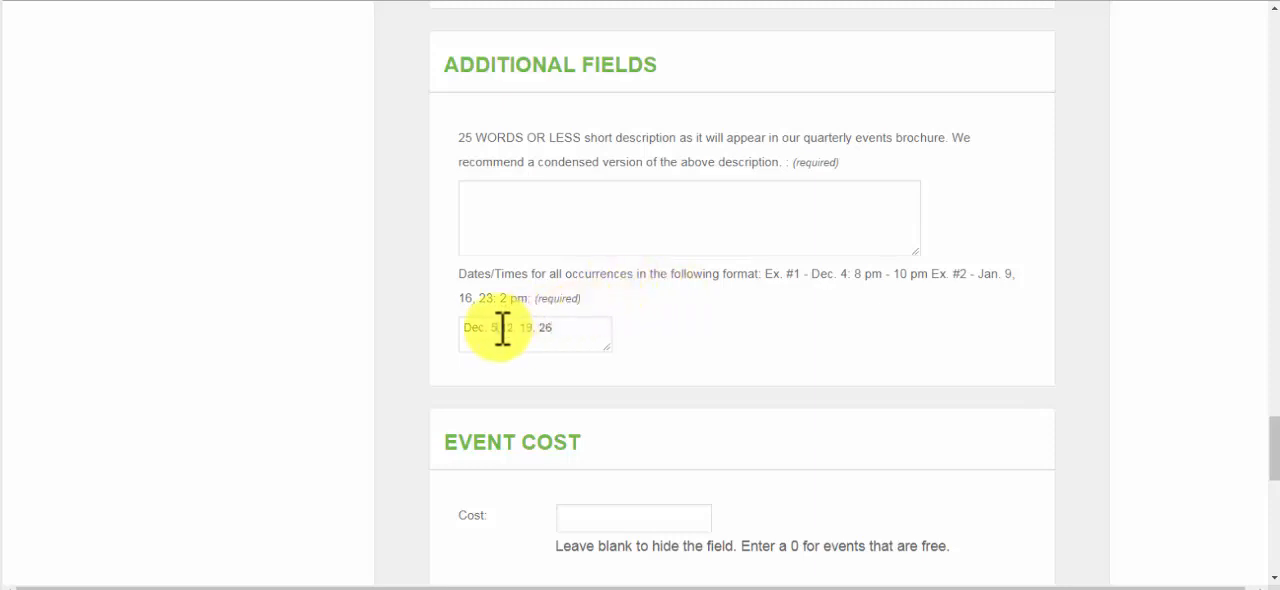
{"action": "left_click_drag", "start_coordinate": [499, 329], "coordinate": [504, 330]}
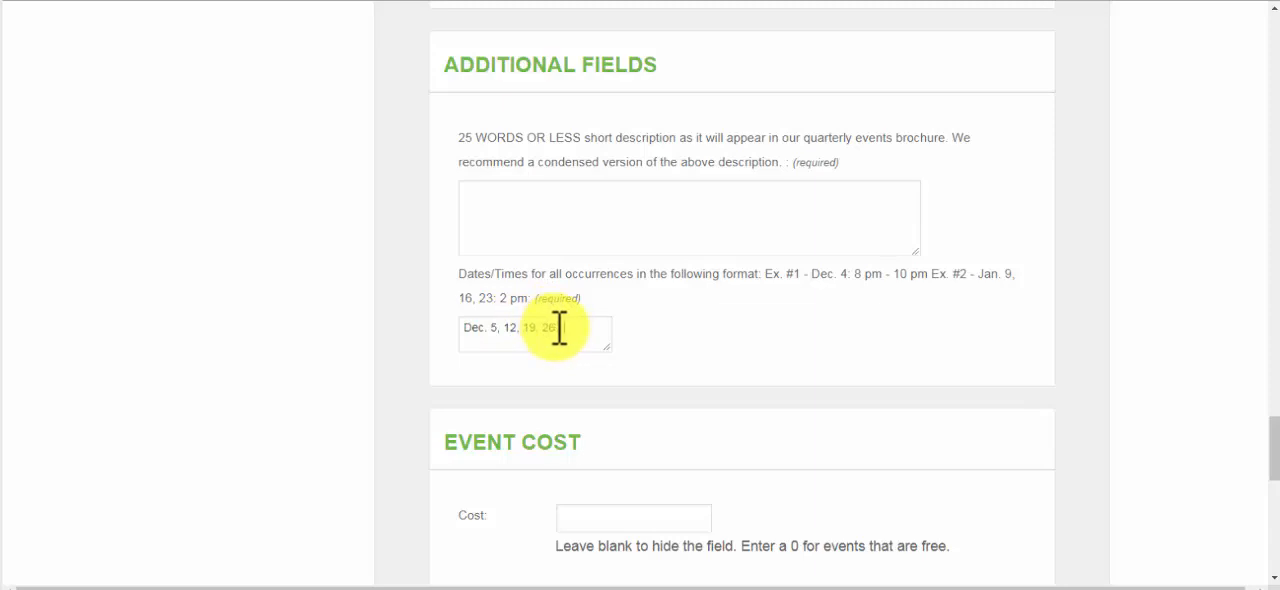
{"action": "type", "text": ":"}
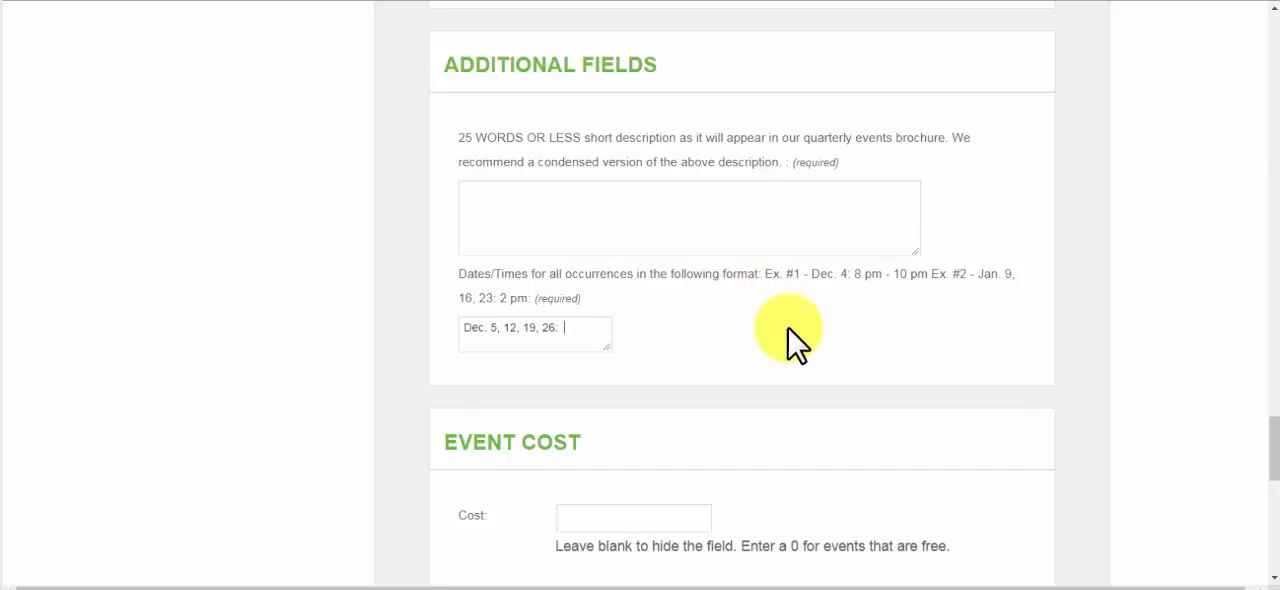
{"action": "type", "text": "  7:30 -"}
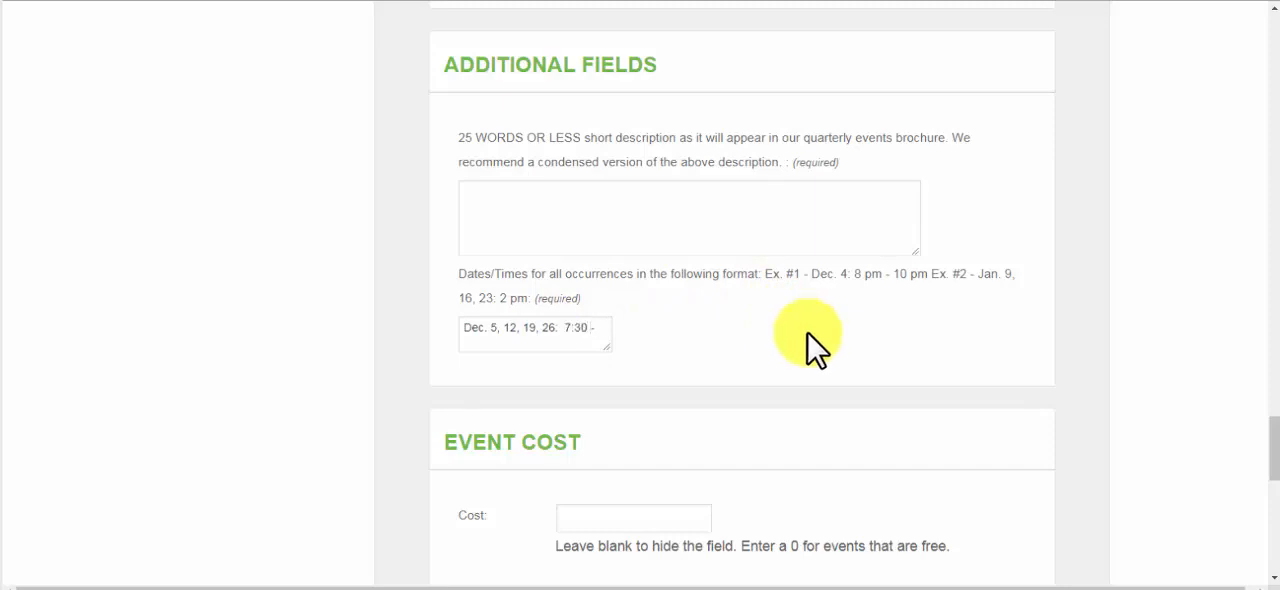
{"action": "type", "text": " 9:30"}
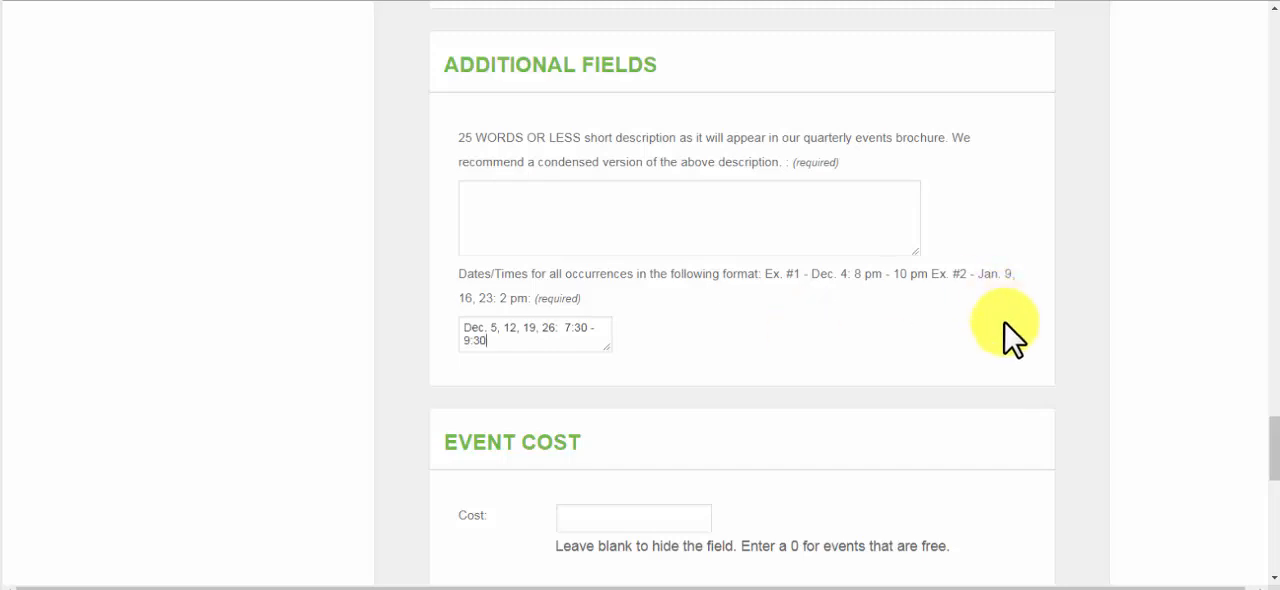
Add the time range 7:30 pm - 9:30 pm after the Dec. 5, 12, 19, 26 dates
{"action": "left_click", "coordinate": [590, 328]}
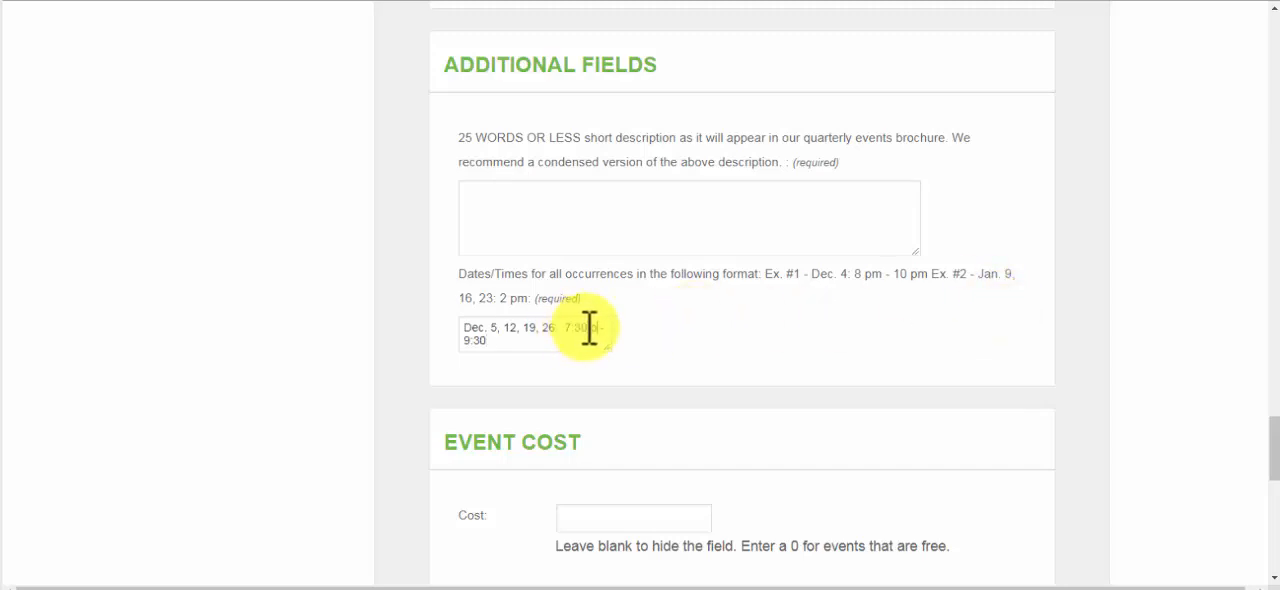
{"action": "type", "text": "pm"}
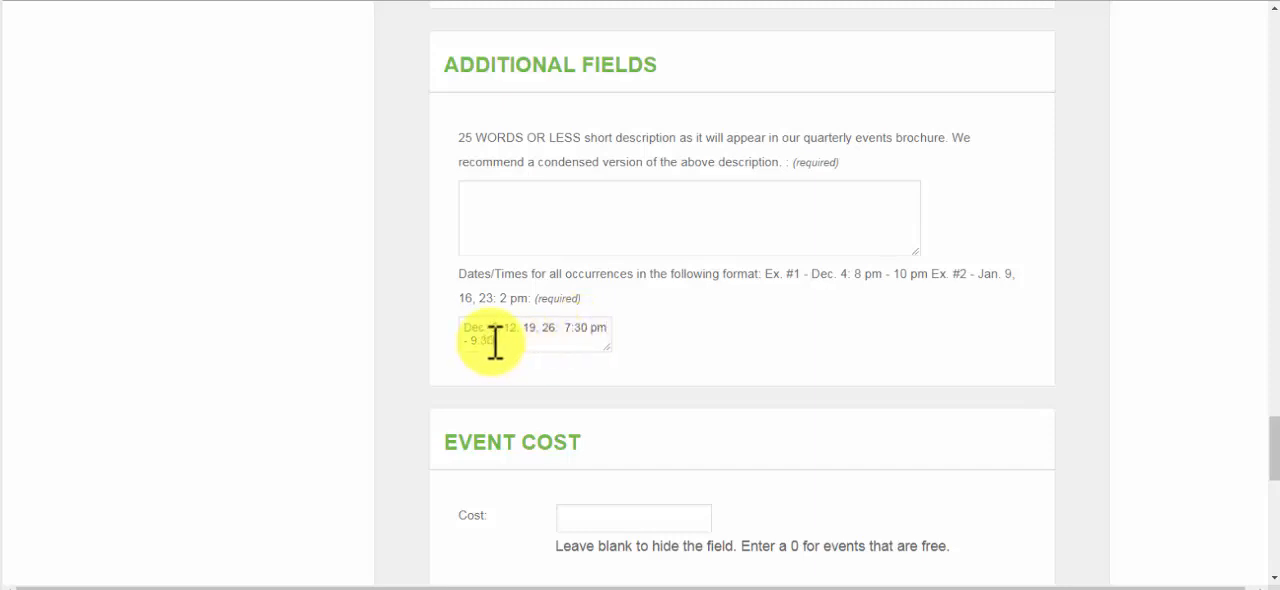
{"action": "type", "text": " pm"}
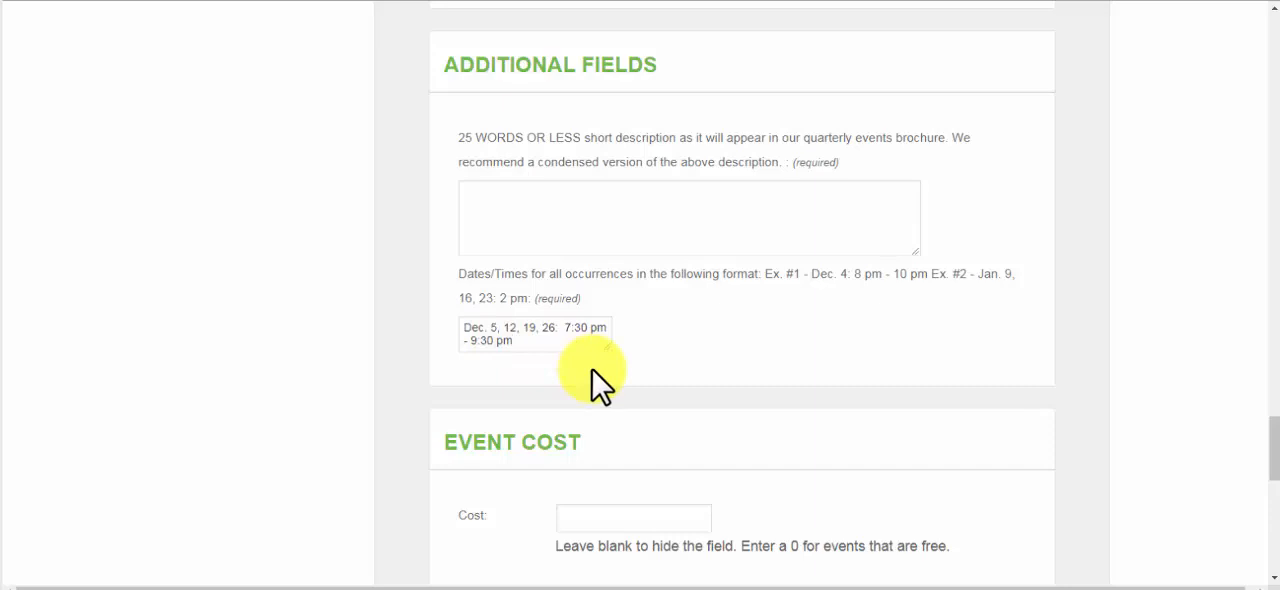
Append "; Dec. 6, 7, 13, 14, 20, 21, 27, 28" to the occurrences text and enlarge its text box
{"action": "type", "text": "."}
{"action": "type", "text": " Dec."}
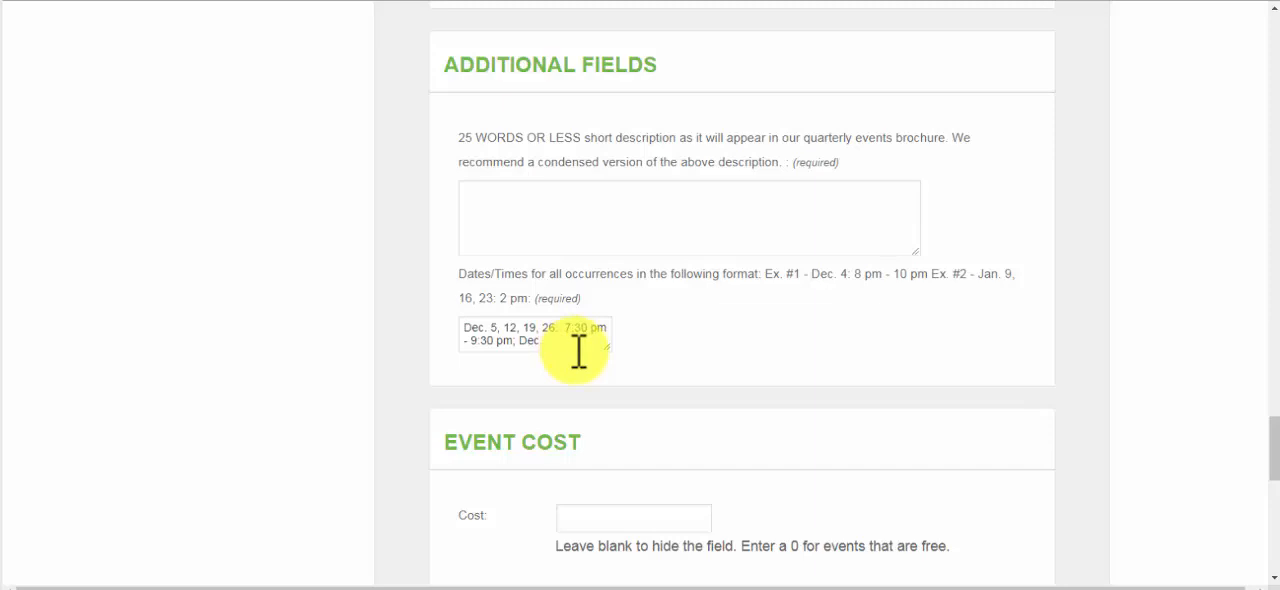
{"action": "type", "text": "6, 7, 13, 14,"}
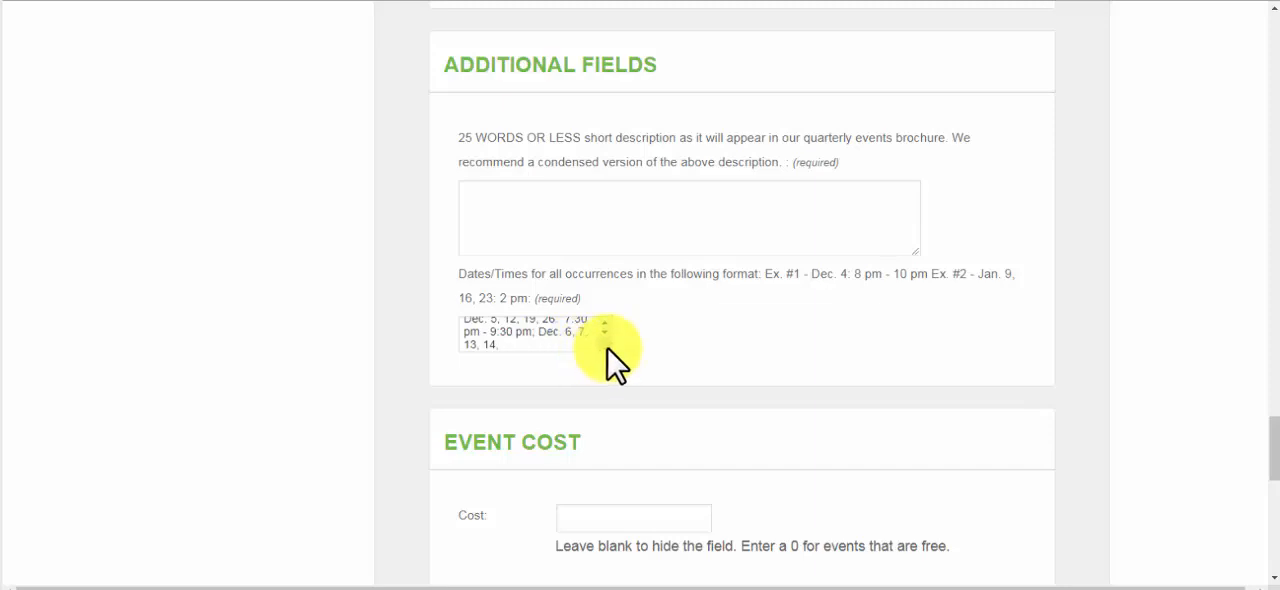
{"action": "left_click_drag", "start_coordinate": [606, 347], "coordinate": [951, 380]}
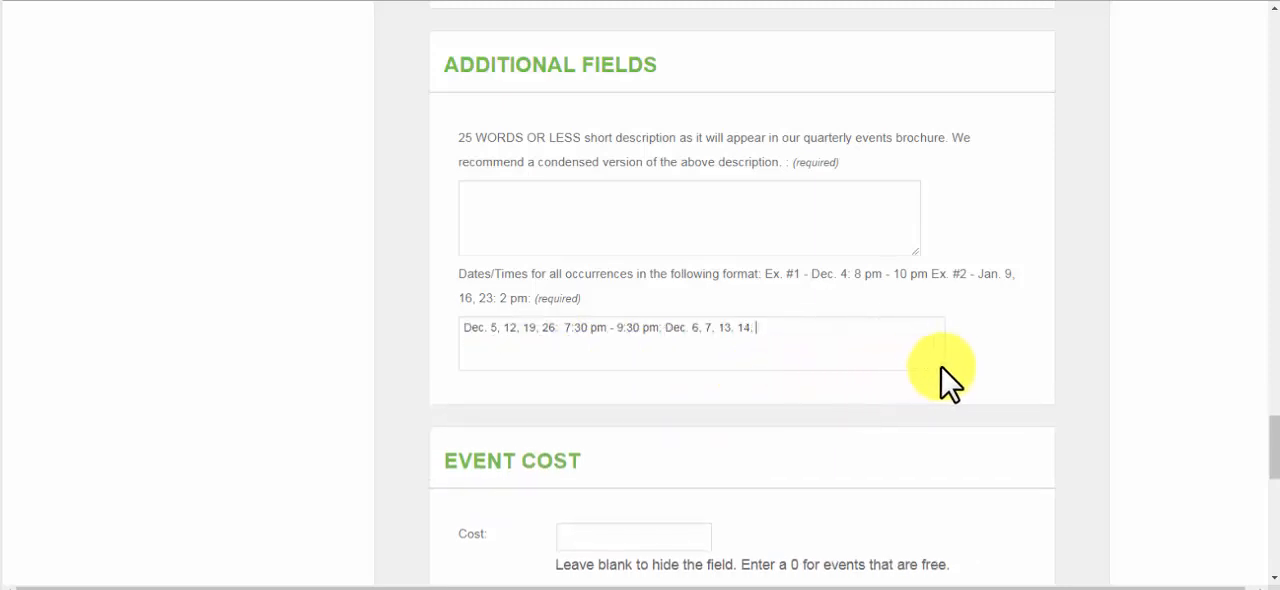
{"action": "type", "text": "20, 21"}
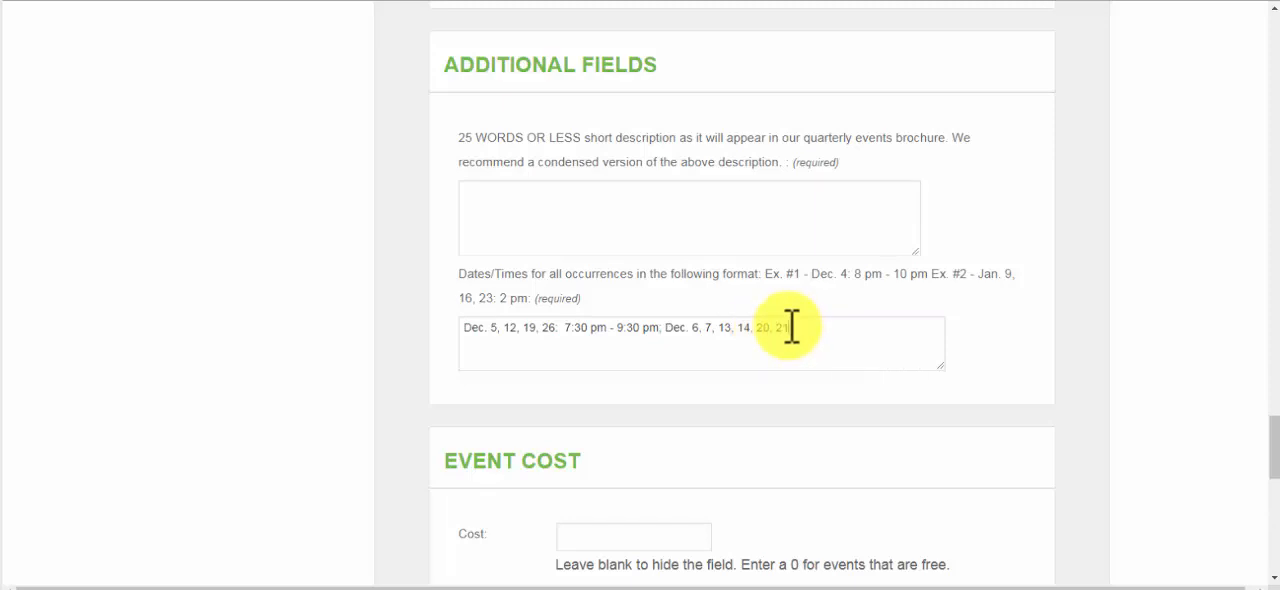
{"action": "type", "text": ", 27, 28:  8:00 pm - 10:00 pm"}
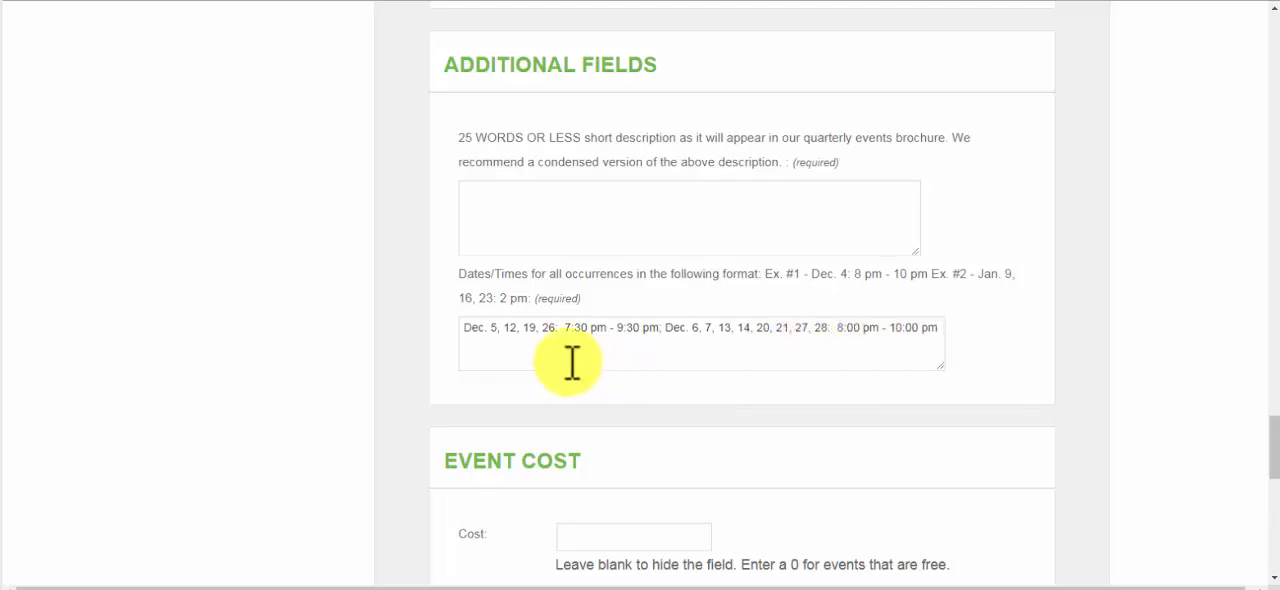
Append the matinee occurrences "; Dec. 7, 14, 21, 28: 2:00 pm." to the Dates/Times text
{"action": "type", "text": ","}
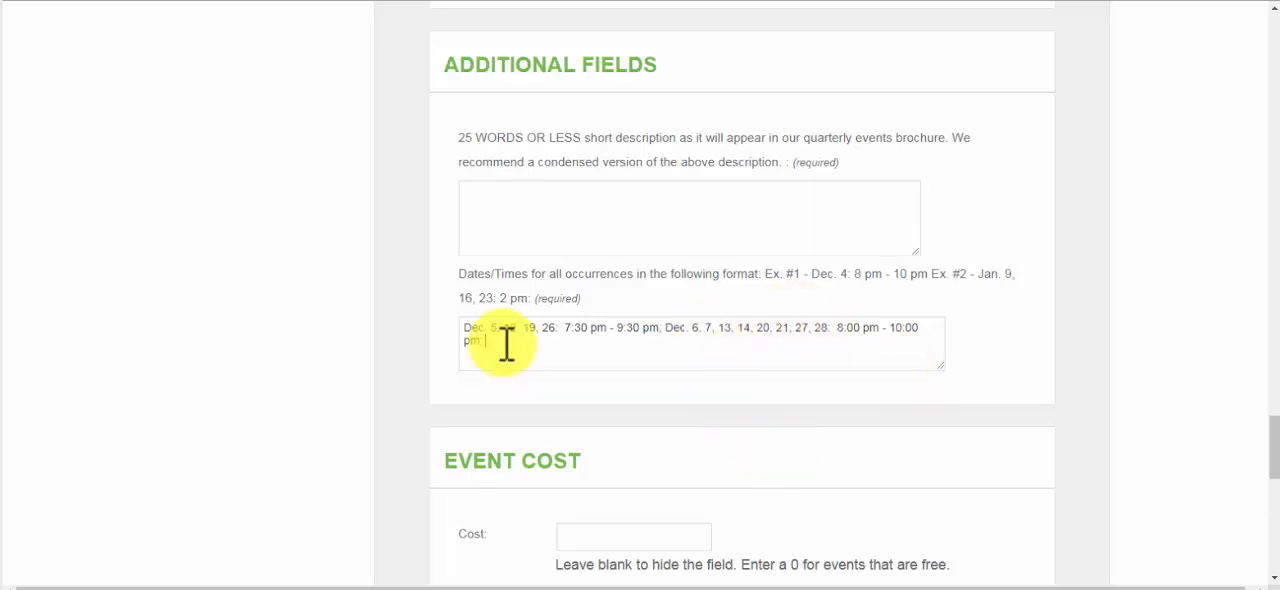
{"action": "type", "text": "Dec. 7, 14, 21, 28: 2:00 pm."}
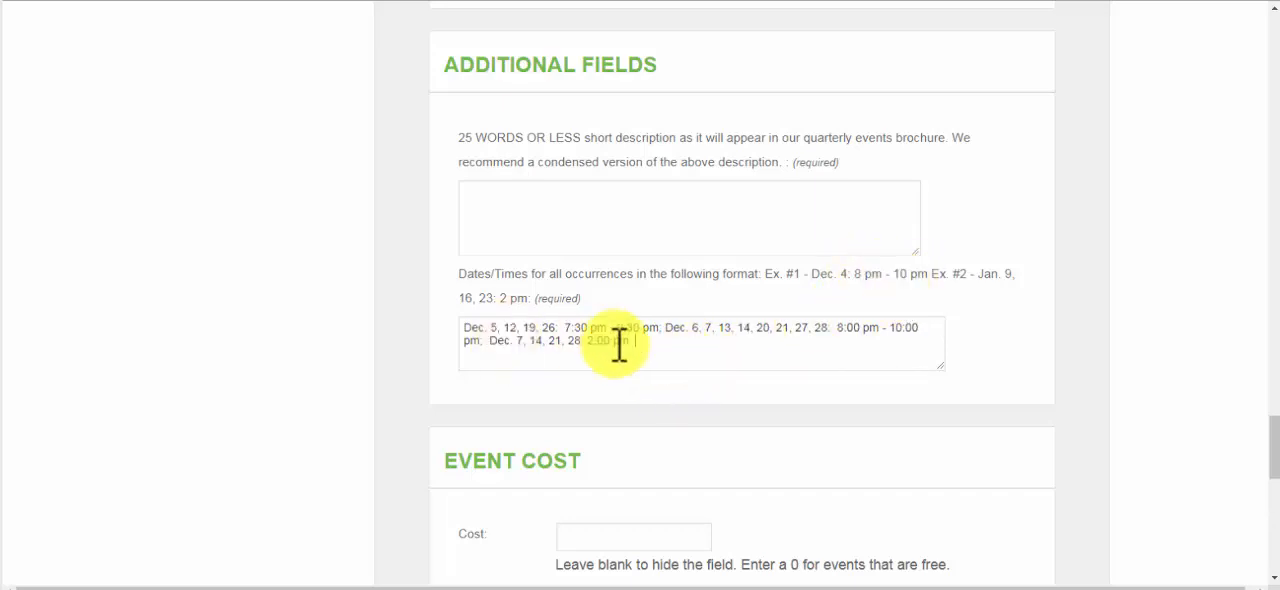
{"action": "left_click", "coordinate": [659, 348]}
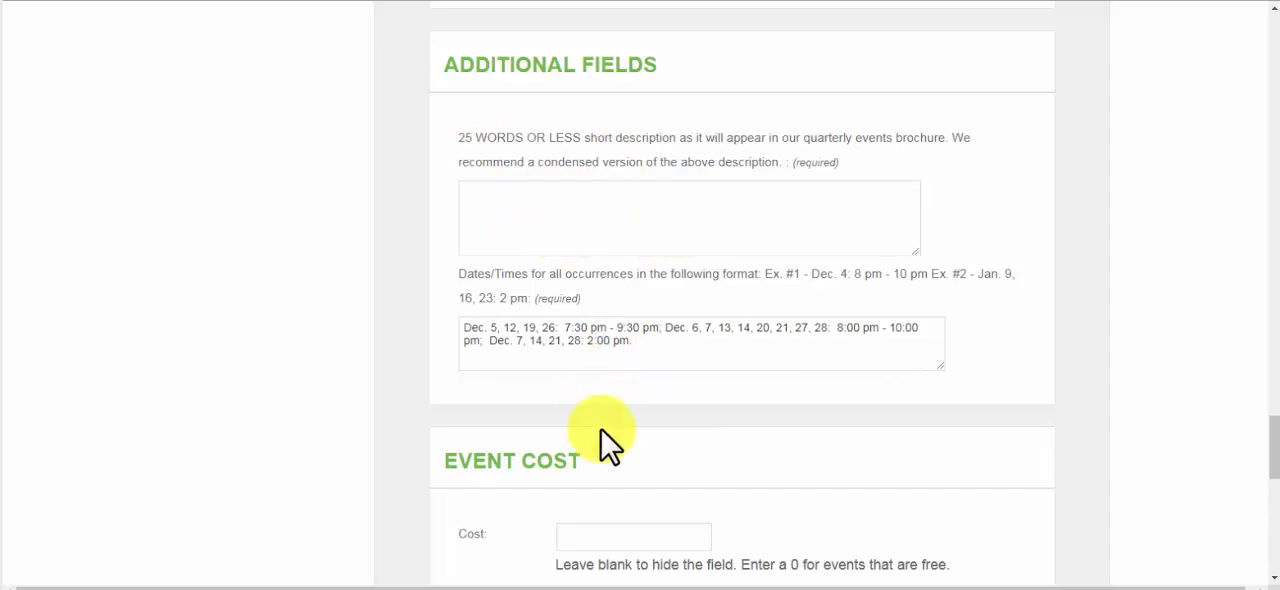
Set the event cost to the previously used entry $0 – $5
{"action": "scroll", "coordinate": [604, 432], "scroll_direction": "down", "scroll_amount": 3}
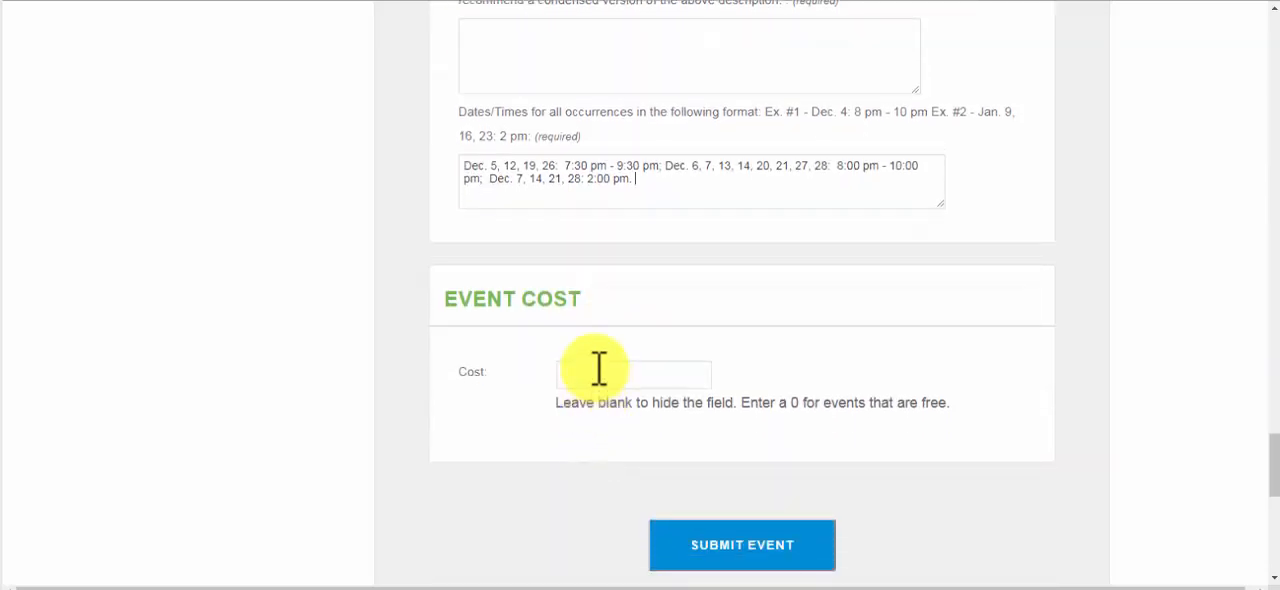
{"action": "left_click", "coordinate": [599, 374]}
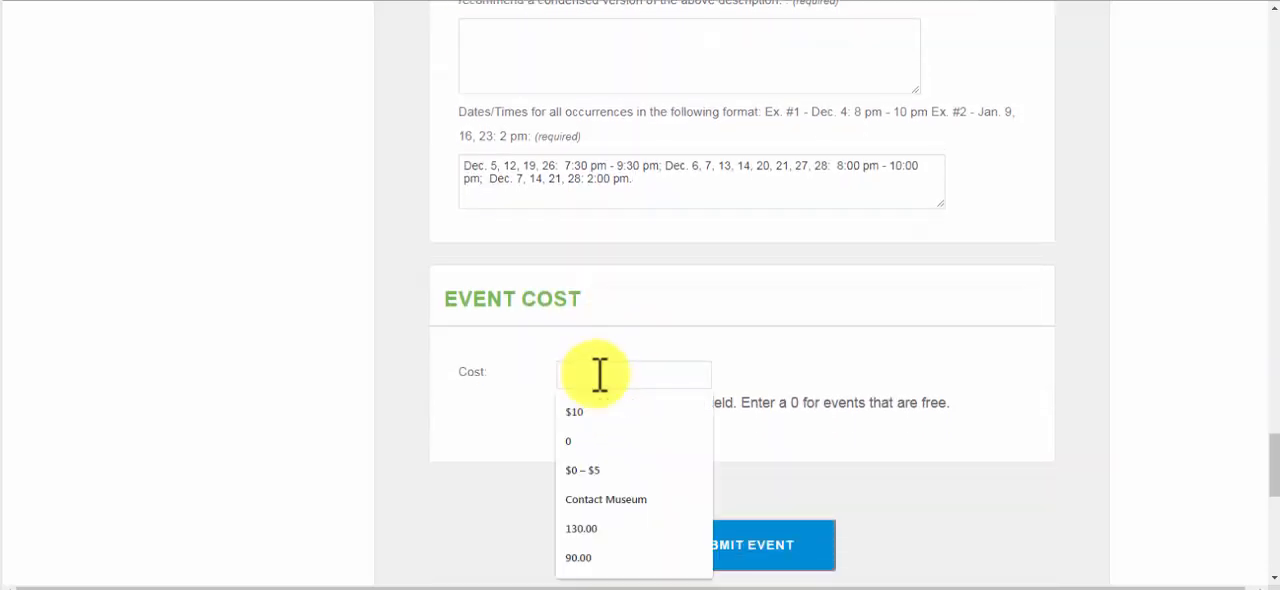
{"action": "left_click", "coordinate": [604, 470]}
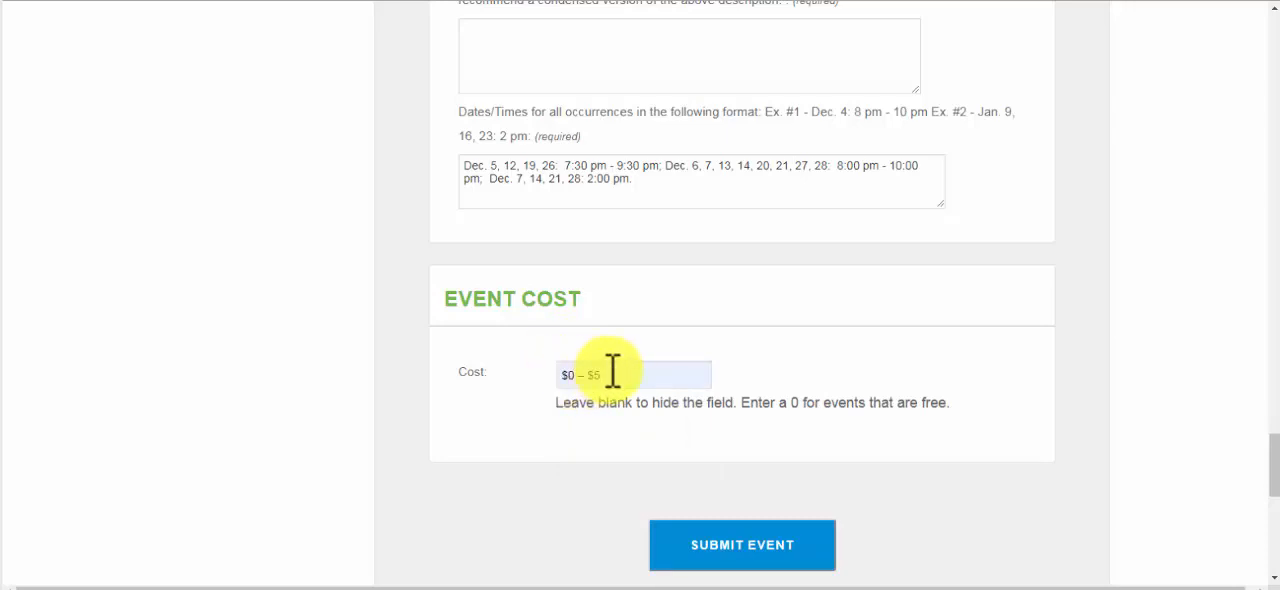
Highlight the event description text and review the form's schedule, image, category, brochure fields and cost before submission
{"action": "scroll", "coordinate": [612, 372], "scroll_direction": "up", "scroll_amount": 15}
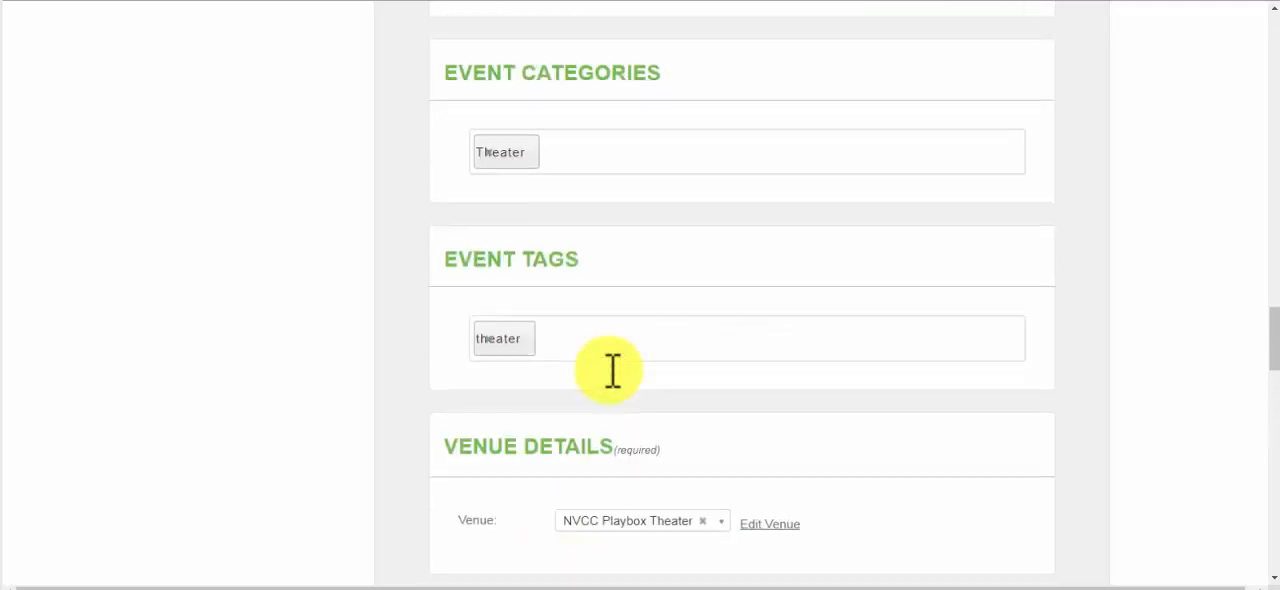
{"action": "scroll", "coordinate": [612, 372], "scroll_direction": "up", "scroll_amount": 15}
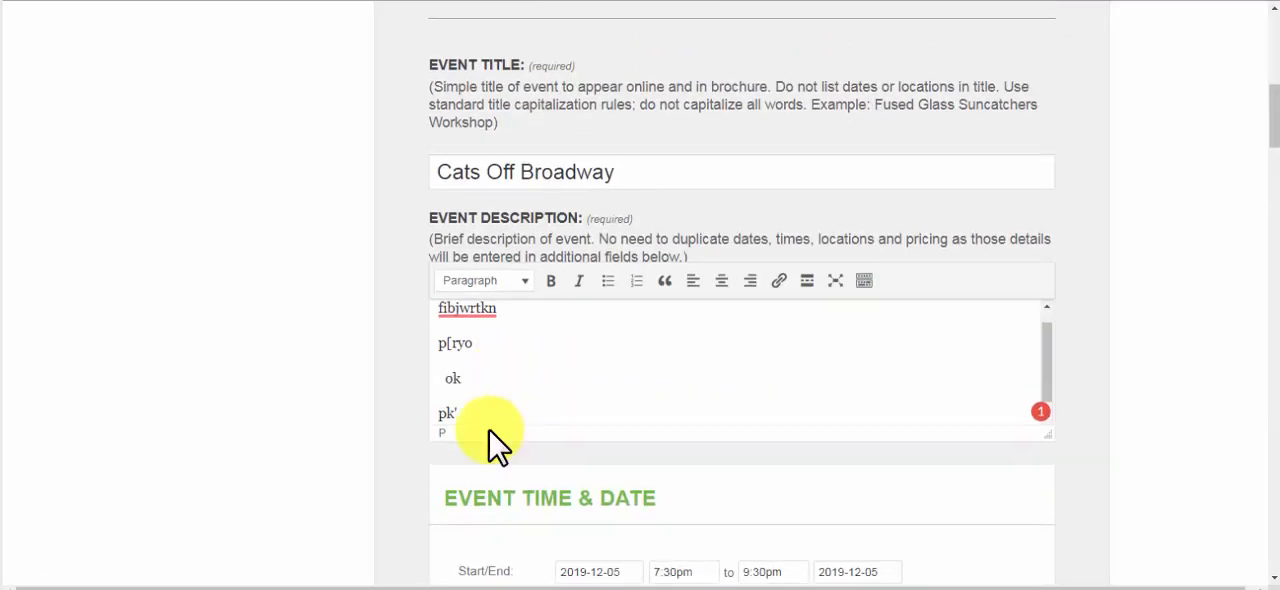
{"action": "left_click_drag", "start_coordinate": [486, 414], "coordinate": [374, 289]}
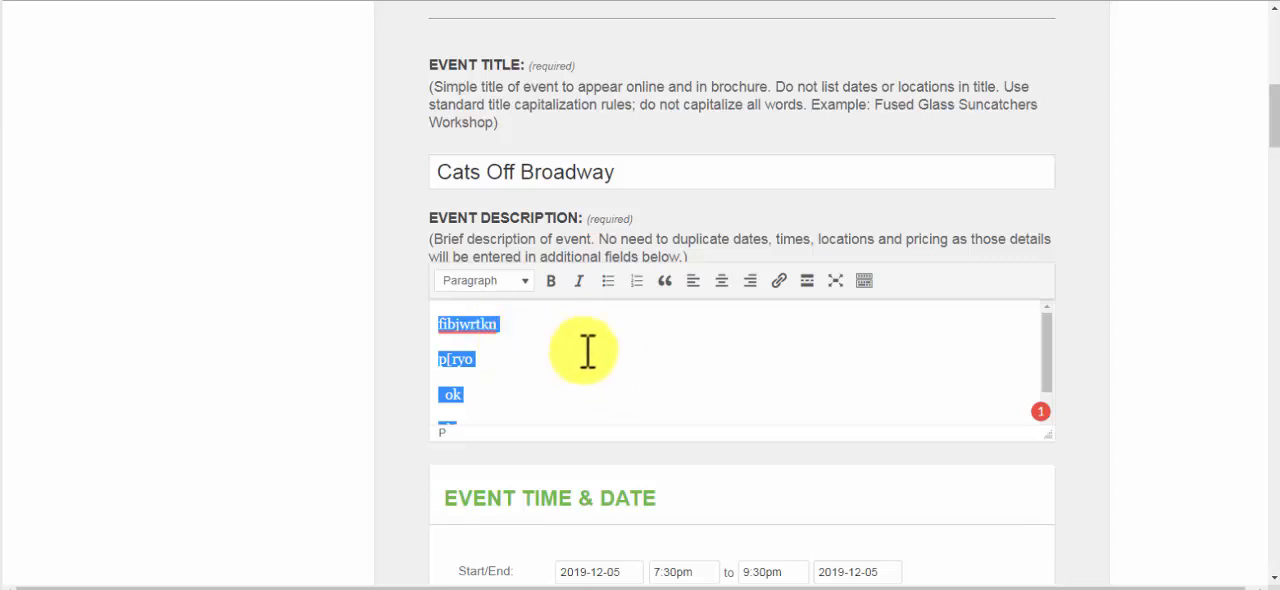
{"action": "scroll", "coordinate": [587, 350], "scroll_direction": "down", "scroll_amount": 1}
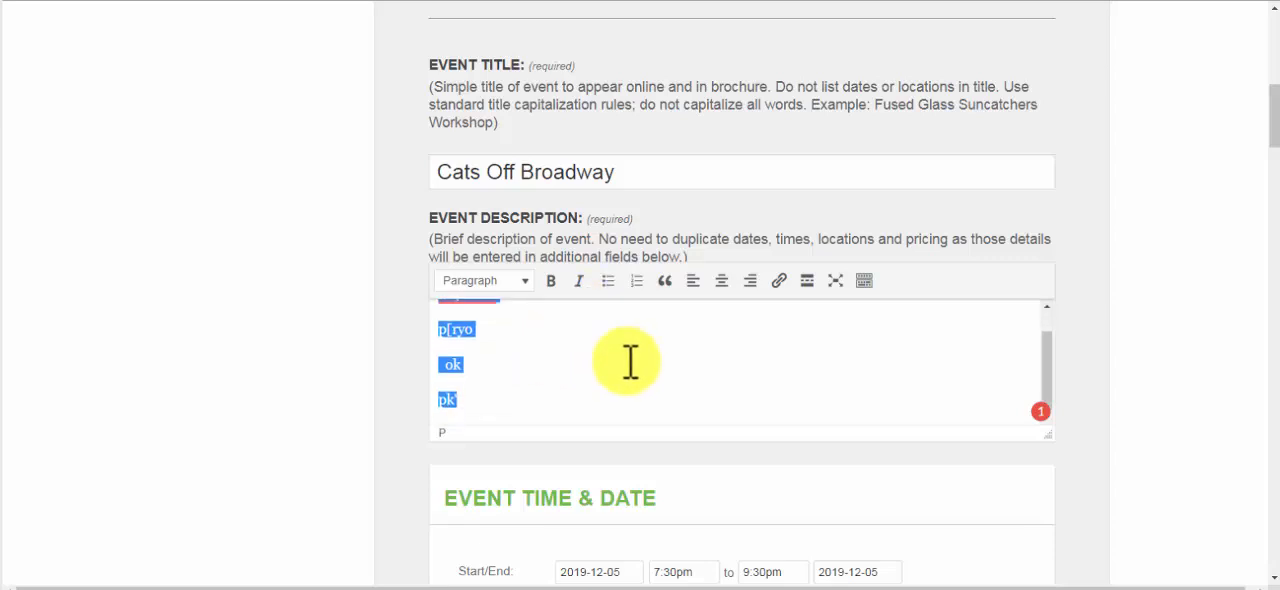
{"action": "scroll", "coordinate": [545, 342], "scroll_direction": "down", "scroll_amount": 2}
{"action": "scroll", "coordinate": [549, 342], "scroll_direction": "down", "scroll_amount": 7}
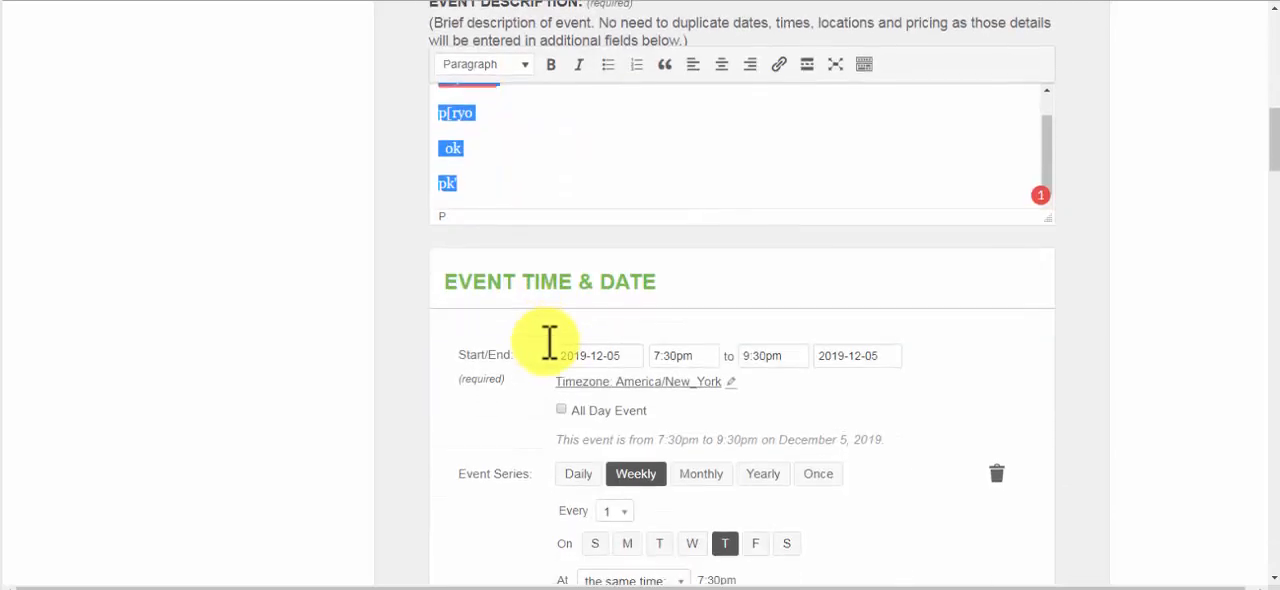
{"action": "scroll", "coordinate": [549, 342], "scroll_direction": "down", "scroll_amount": 5}
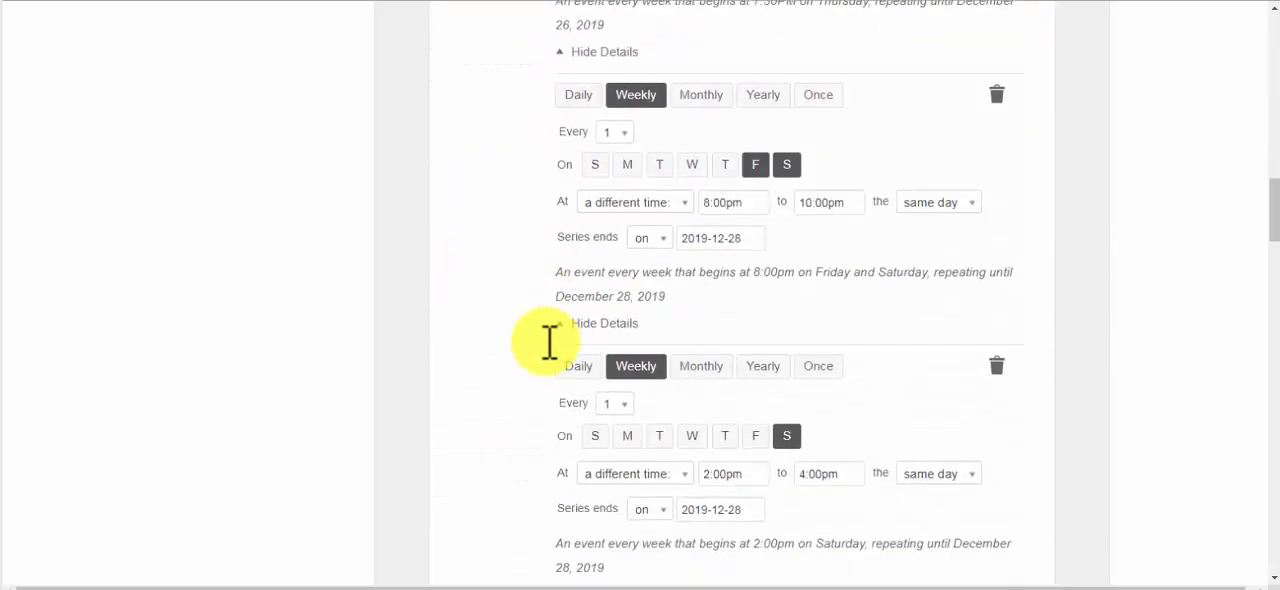
{"action": "scroll", "coordinate": [557, 285], "scroll_direction": "down", "scroll_amount": 5}
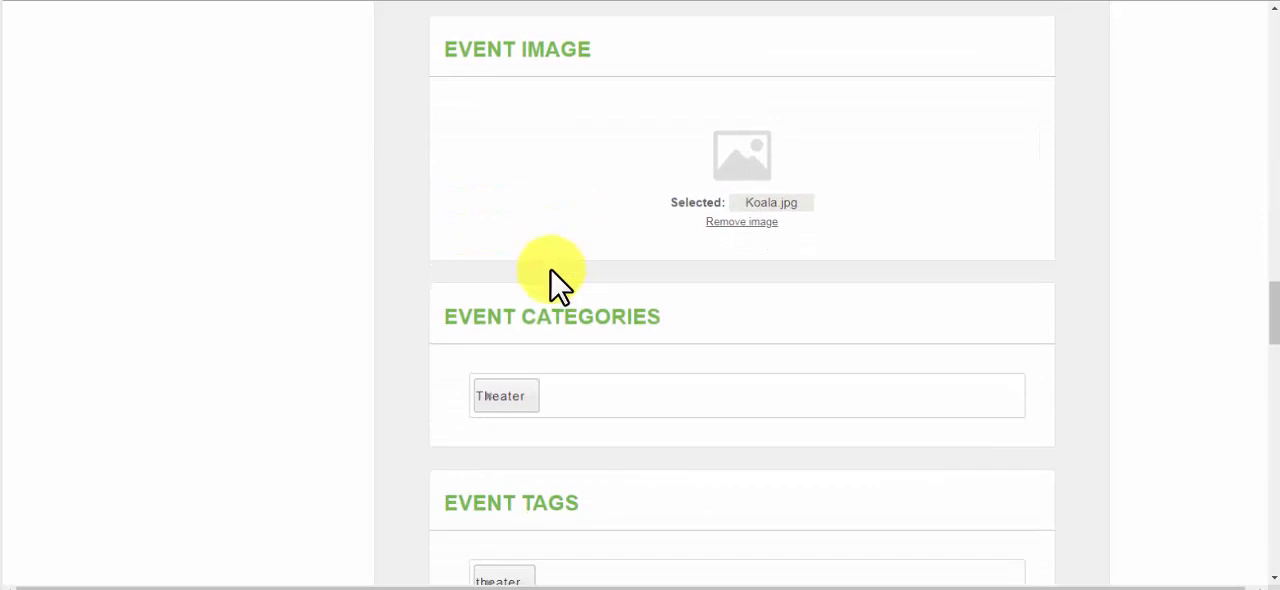
{"action": "scroll", "coordinate": [557, 285], "scroll_direction": "down", "scroll_amount": 4}
{"action": "scroll", "coordinate": [551, 280], "scroll_direction": "down", "scroll_amount": 10}
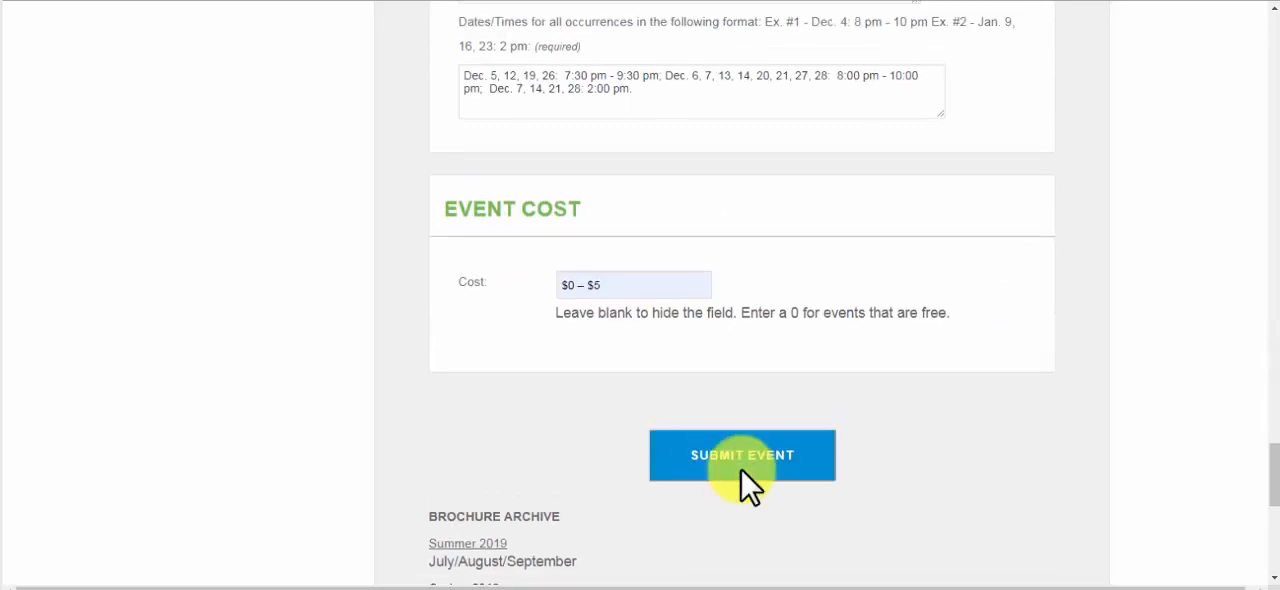
{"action": "scroll", "coordinate": [677, 151], "scroll_direction": "up", "scroll_amount": 2}
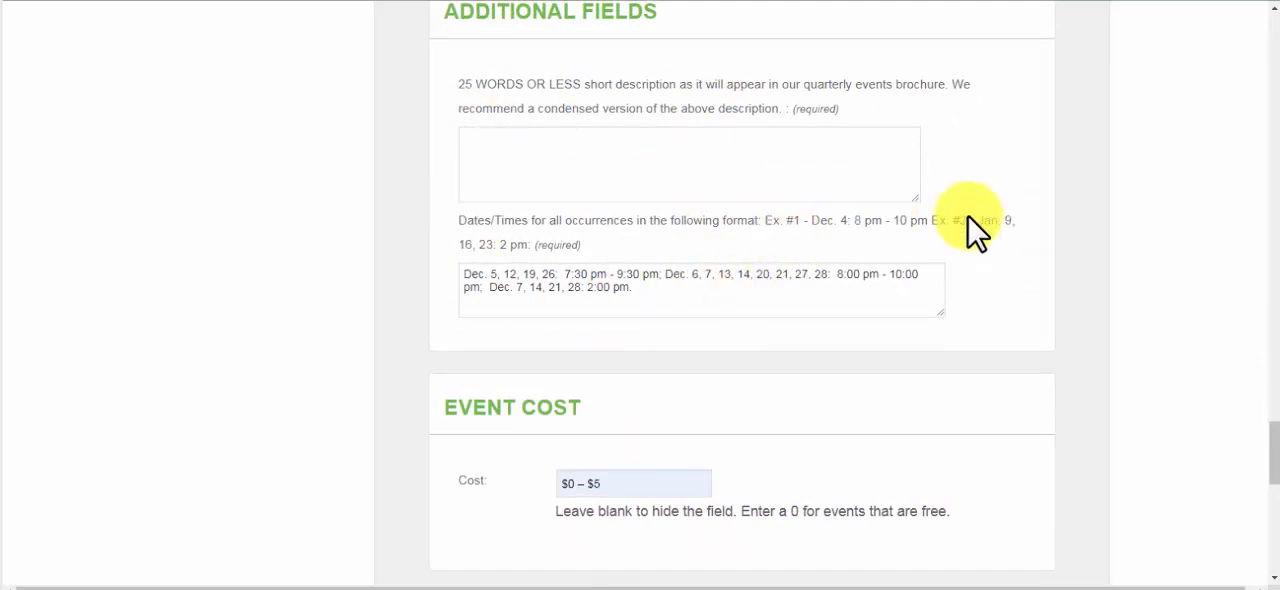
{"action": "scroll", "coordinate": [890, 400], "scroll_direction": "down", "scroll_amount": 1}
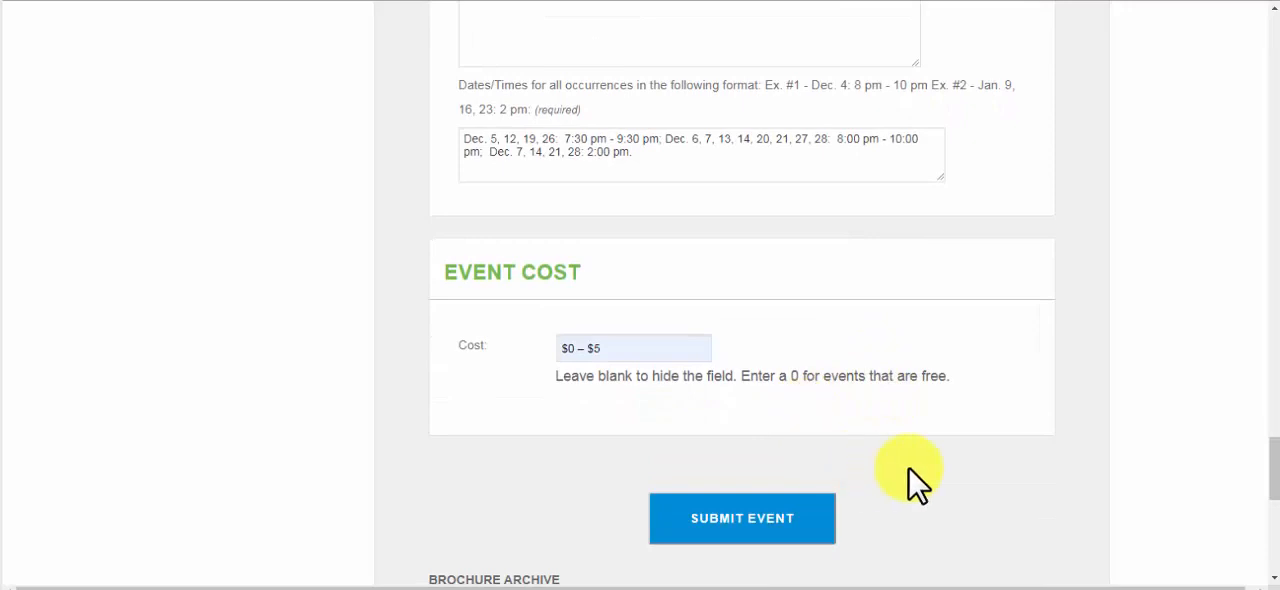
{"action": "scroll", "coordinate": [910, 480], "scroll_direction": "down", "scroll_amount": 1}
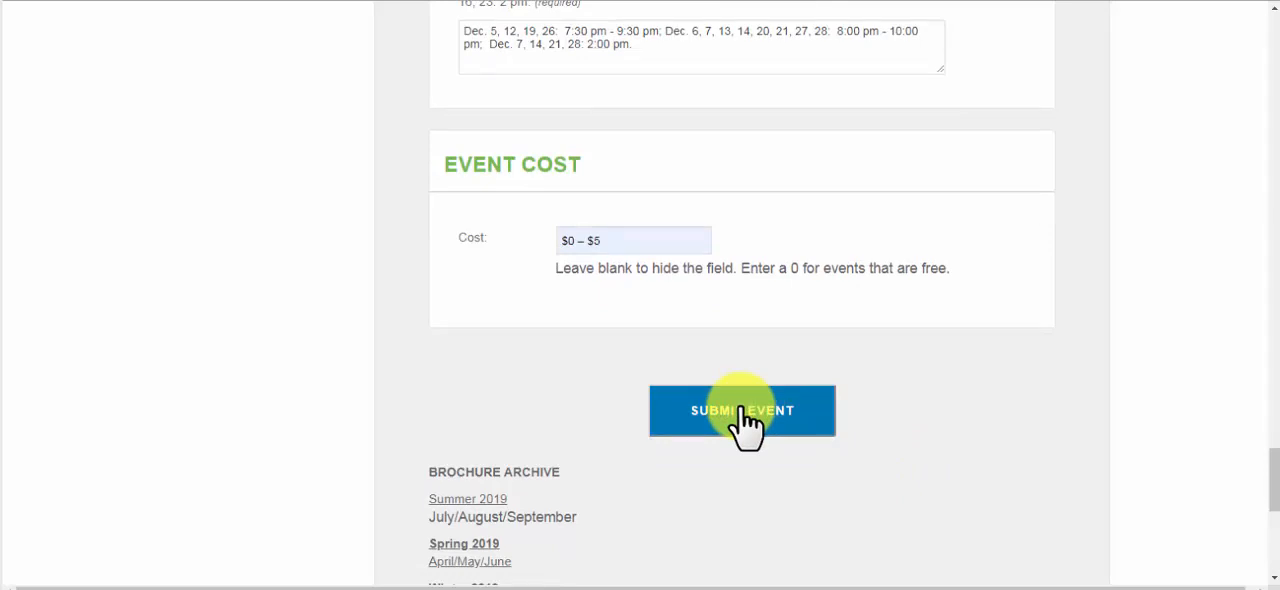
{"action": "scroll", "coordinate": [745, 420], "scroll_direction": "up", "scroll_amount": 1}
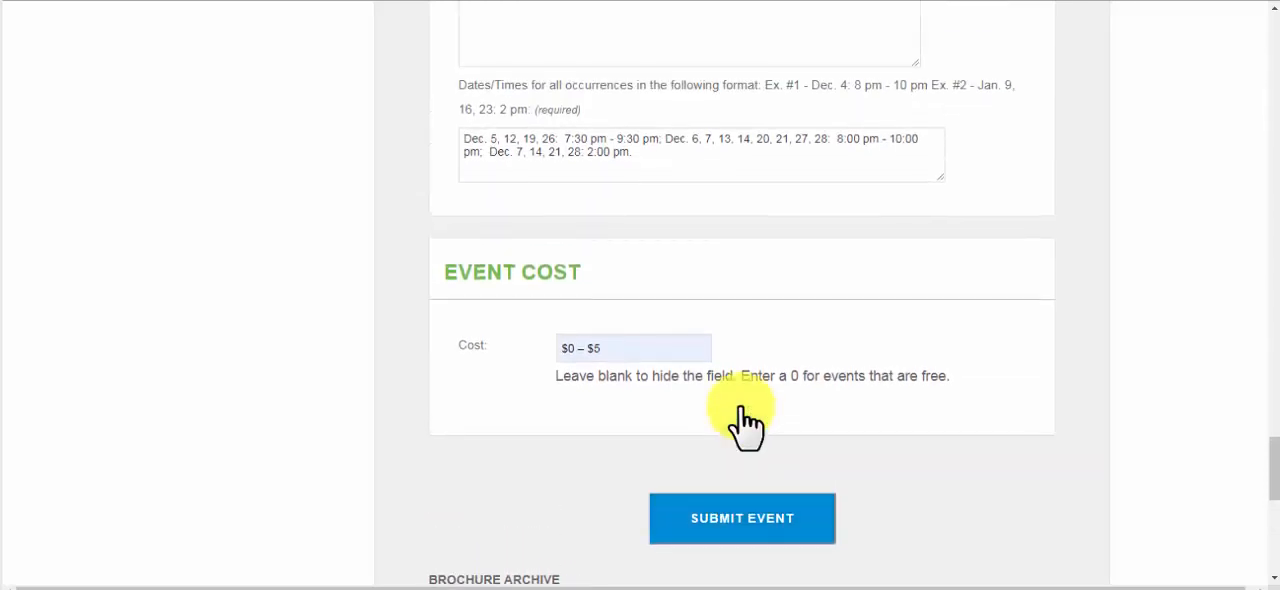